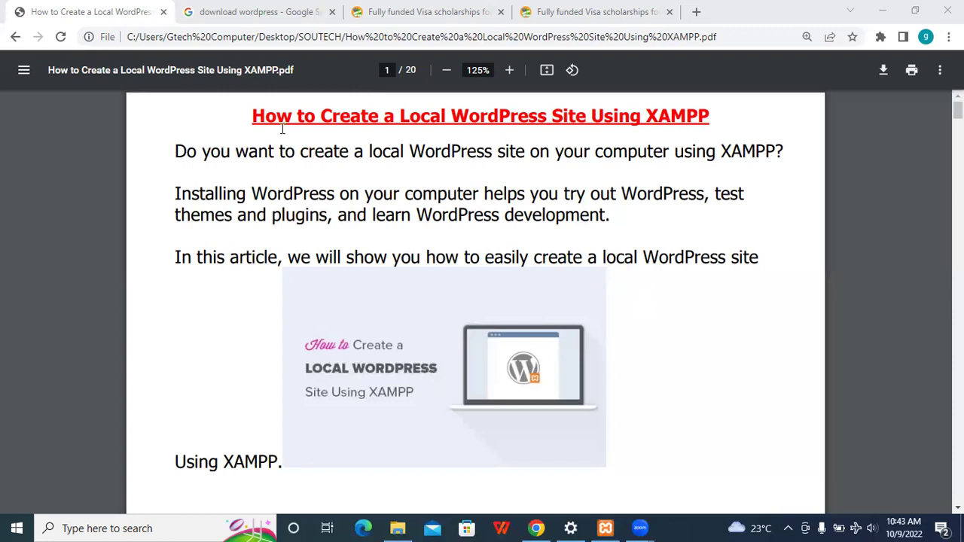
- Bring Chrome to the front with the guide 'How to Create a Local WordPress Site Using XAMPP' on page 1
click(234, 121)
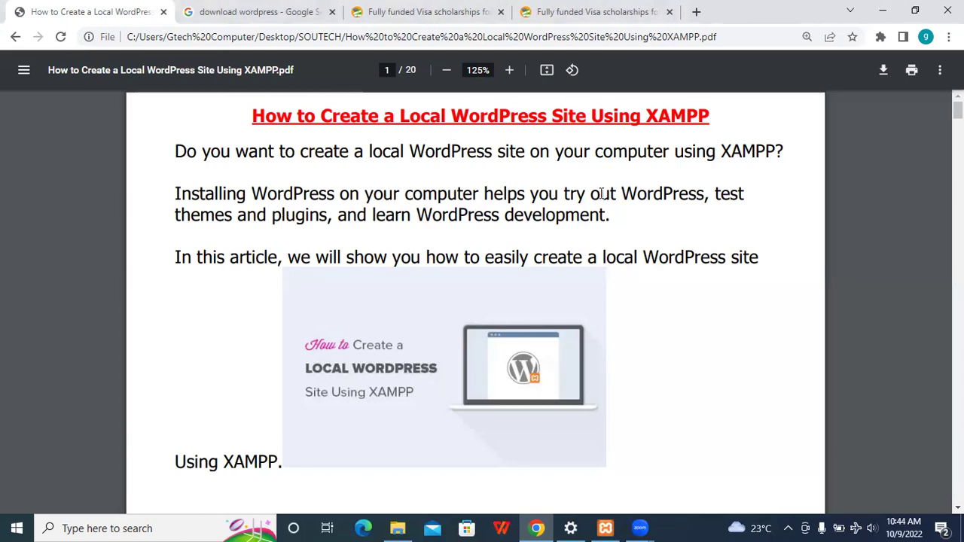
- Read the guide down to page 3, 'What is XAMPP?', and bring up XAMPP Control Panel v3.3.0
scroll(603, 194, down, 1)
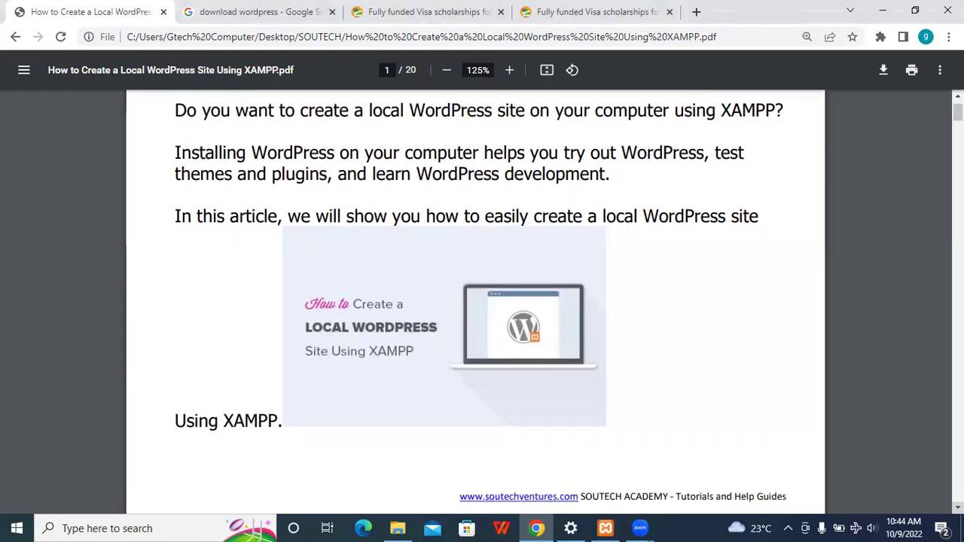
scroll(603, 194, down, 5)
scroll(307, 284, down, 4)
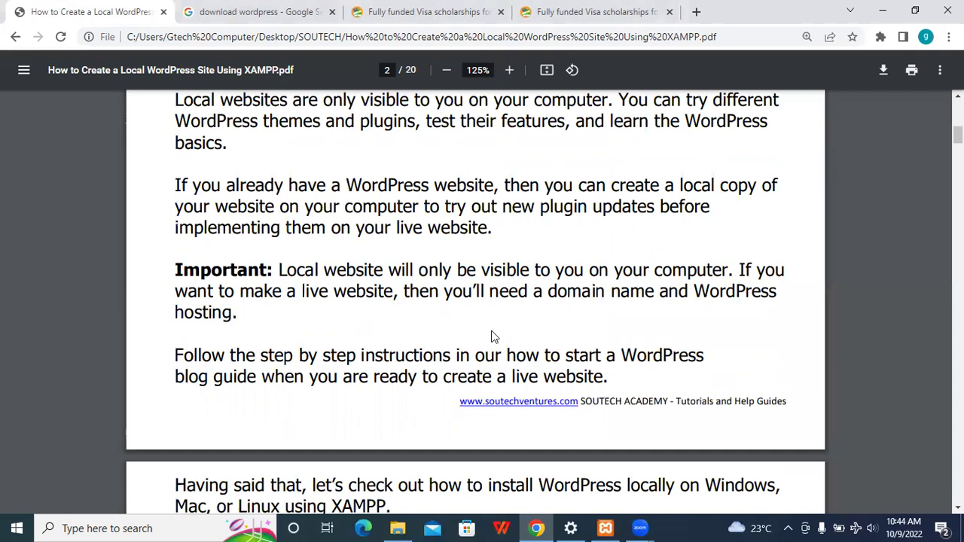
scroll(482, 302, down, 4)
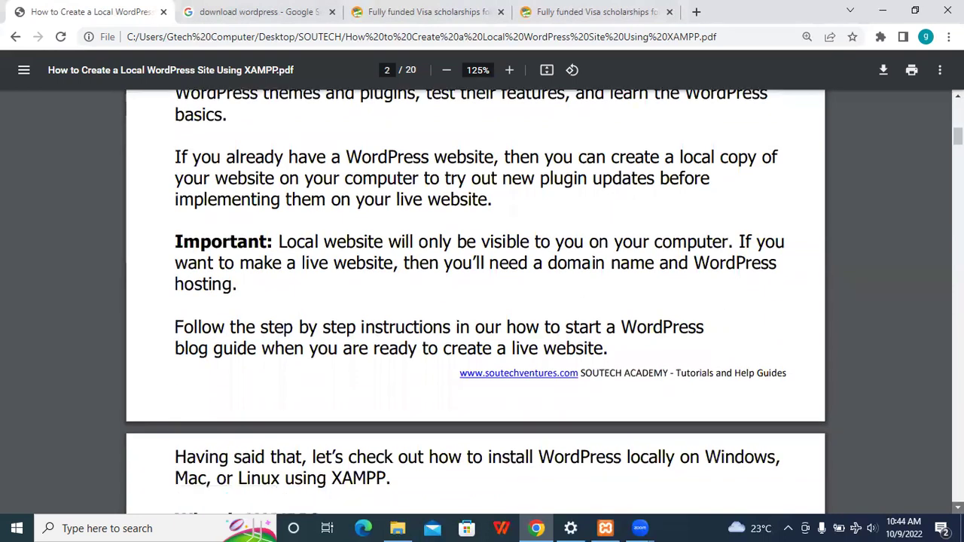
scroll(482, 301, down, 2)
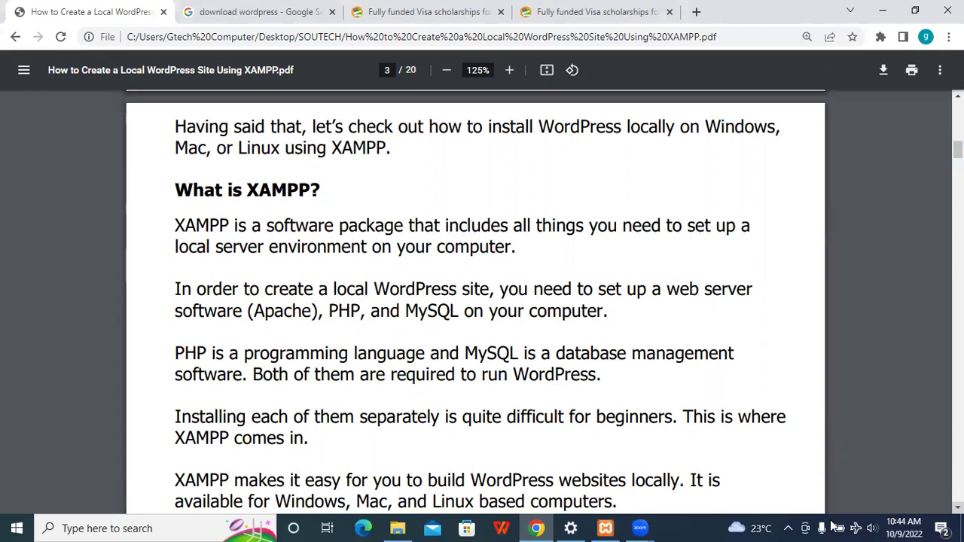
click(605, 528)
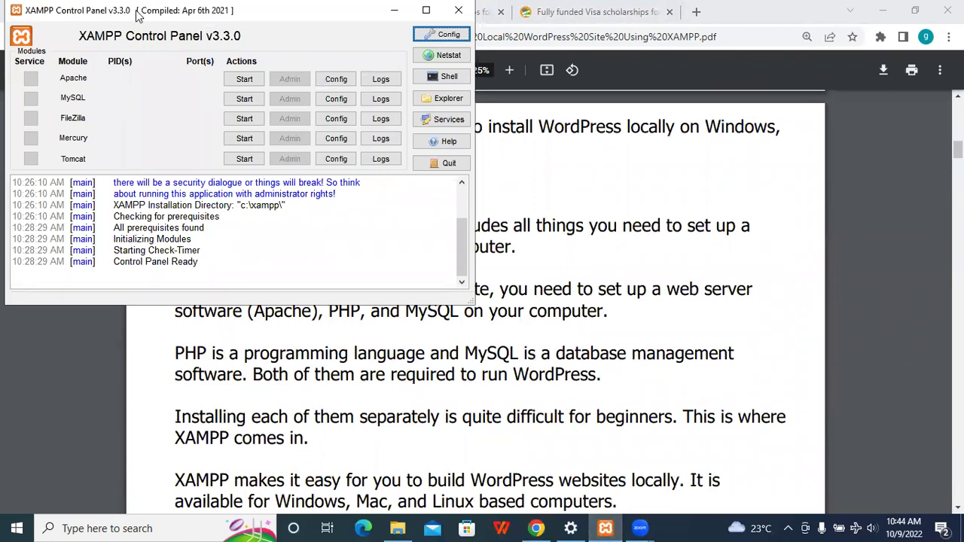
- Return Chrome's PDF guide to the front at page 3, hiding the XAMPP Control Panel
click(750, 220)
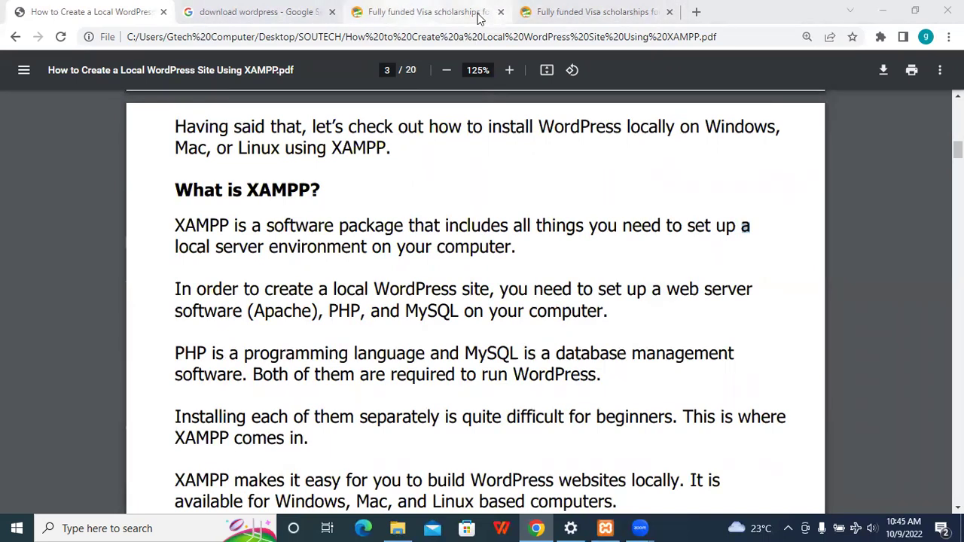
- Close both scholarship tabs and search 'download xampp' to reach the Apache Friends XAMPP download page
click(502, 12)
click(501, 12)
click(502, 12)
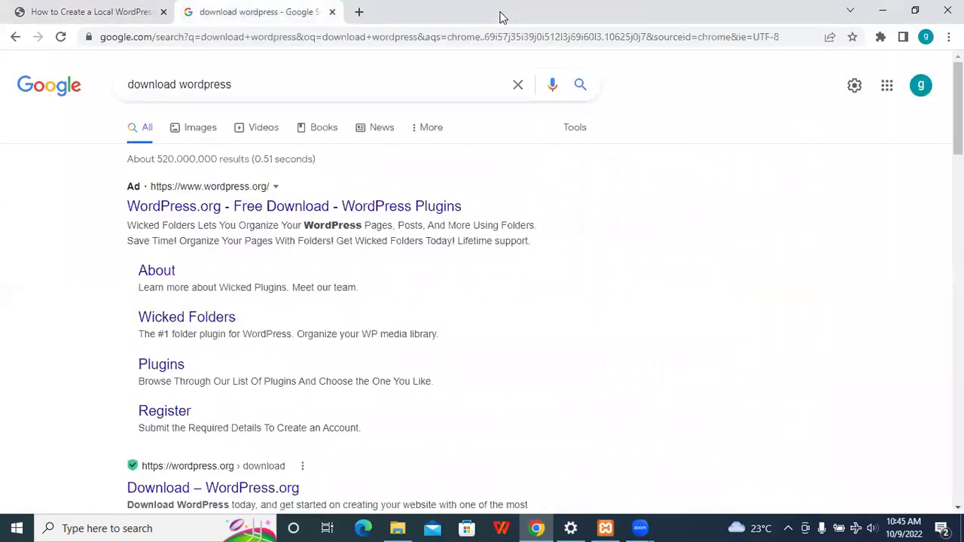
drag(384, 89, 181, 88)
text(xampp)
key(Return)
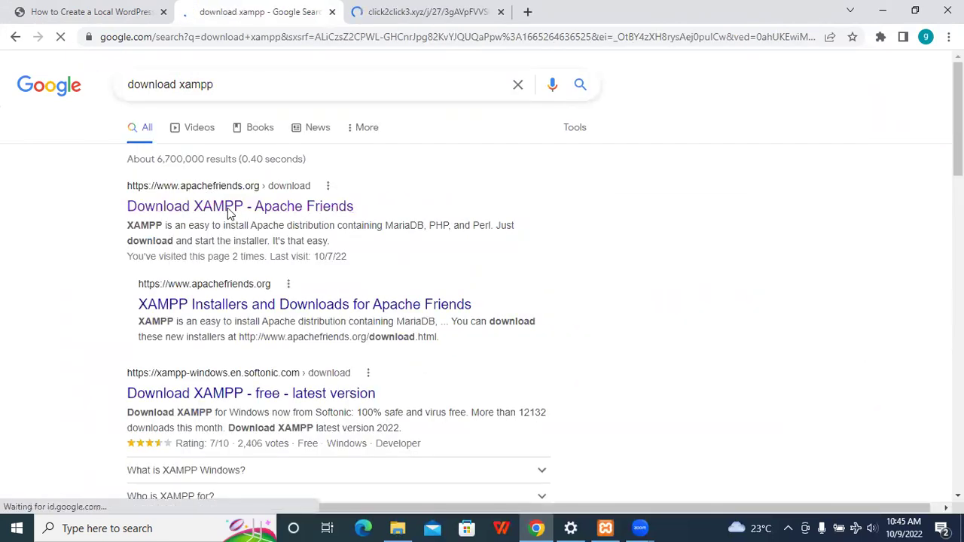
click(230, 213)
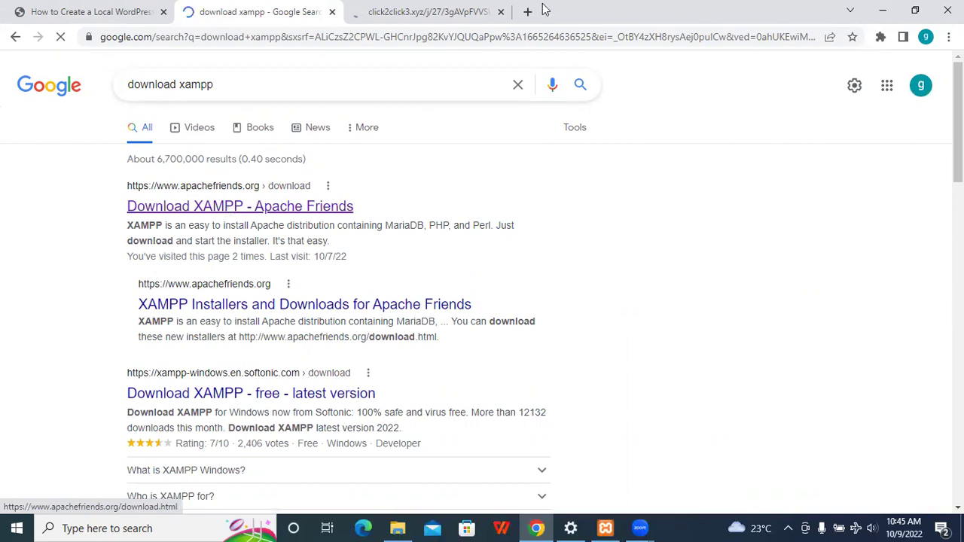
click(501, 12)
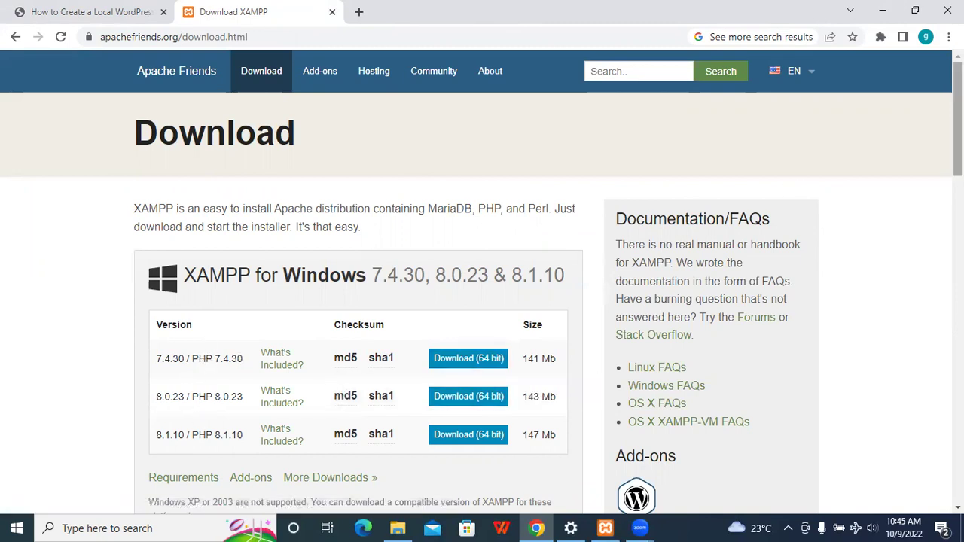
scroll(958, 150, down, 3)
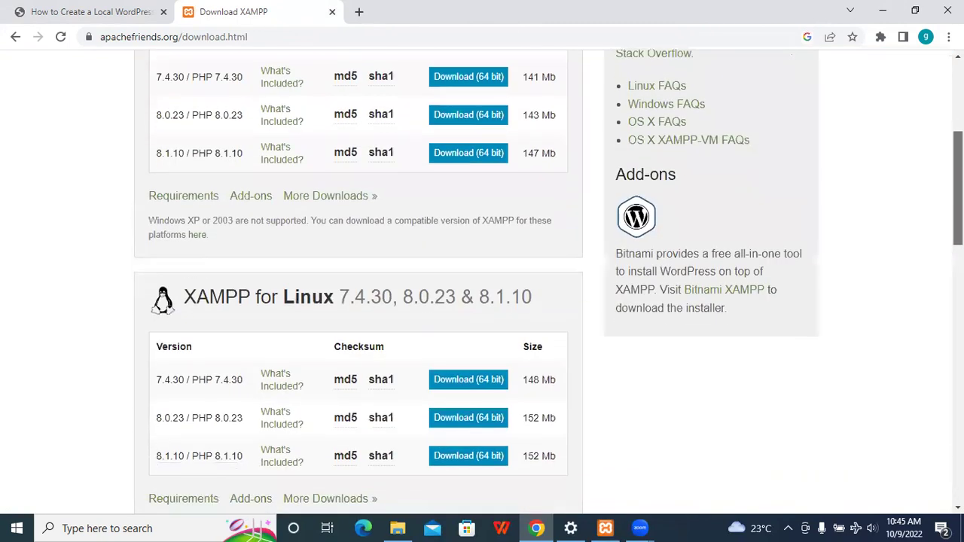
scroll(143, 353, up, 3)
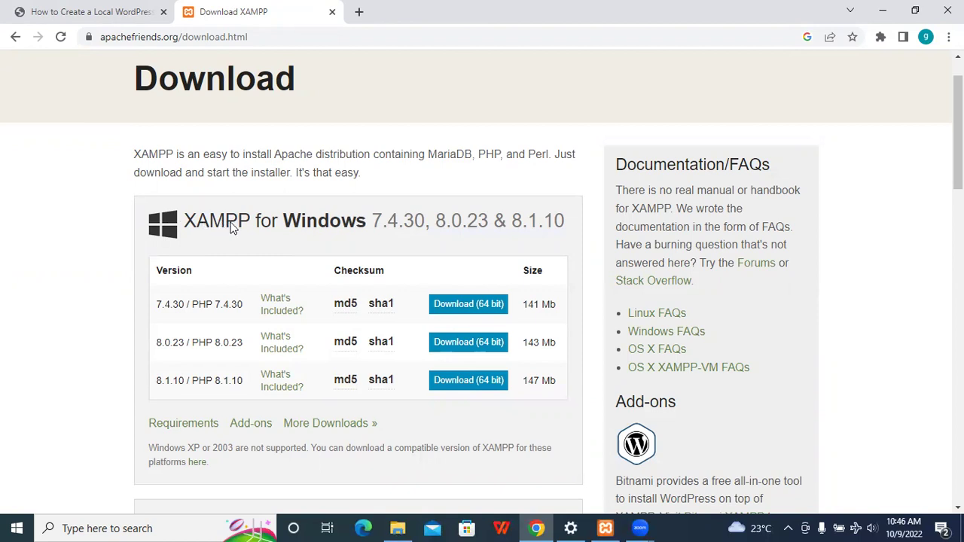
drag(426, 154, 518, 167)
click(253, 149)
drag(958, 132, 958, 232)
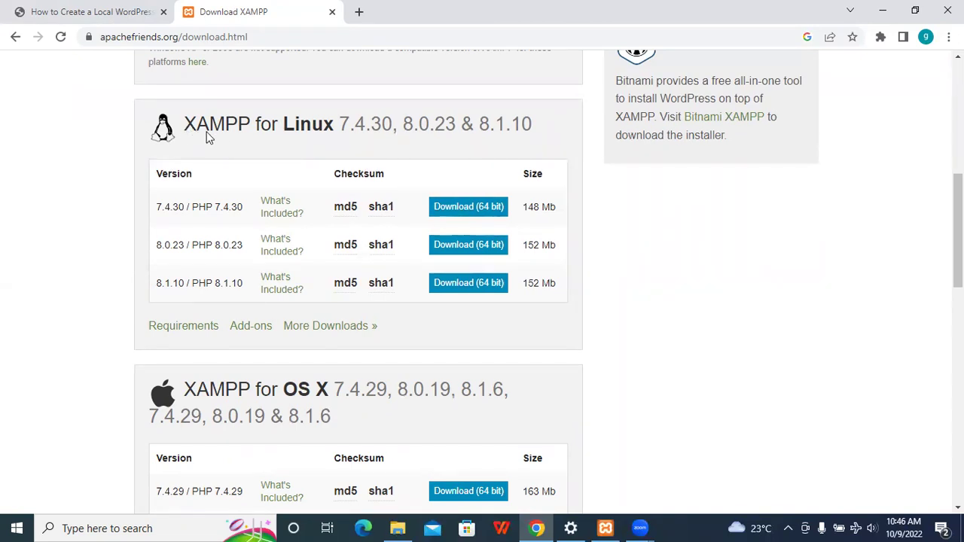
scroll(216, 133, down, 7)
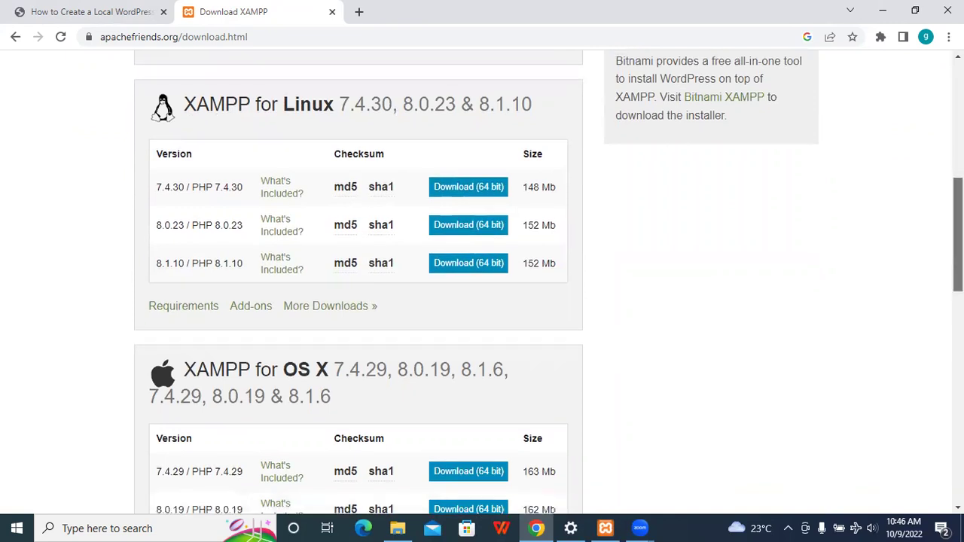
drag(958, 380, 958, 113)
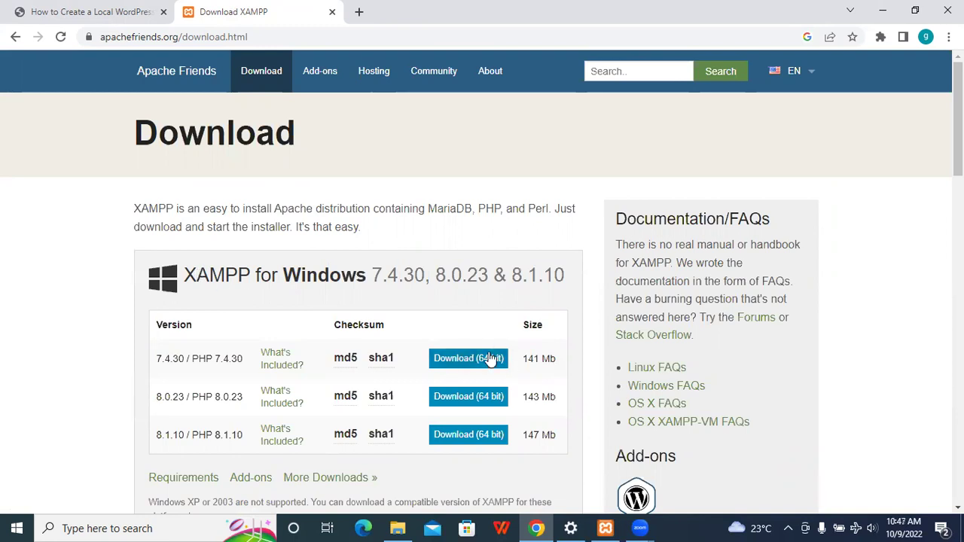
- Glance at the XAMPP Control Panel modules, then return to the PDF guide tab at page 3
click(606, 528)
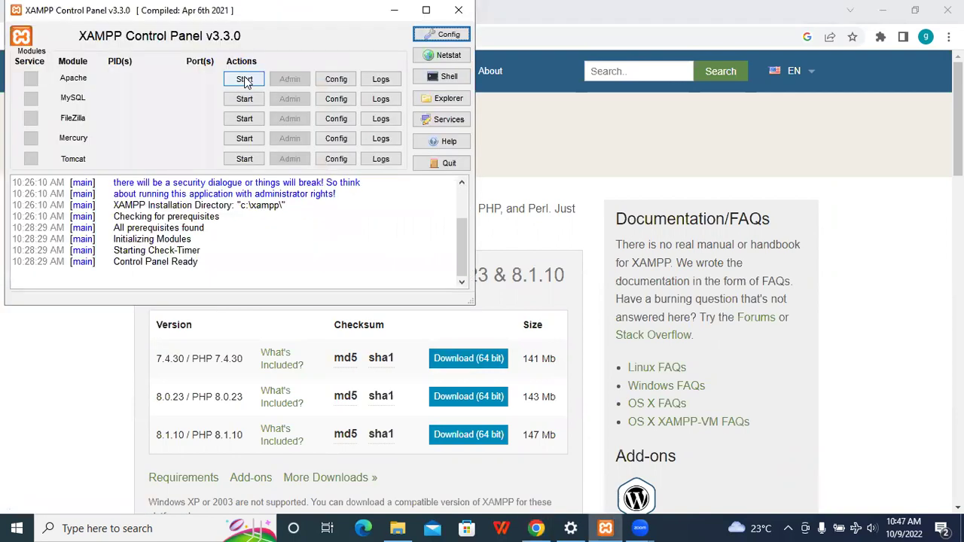
click(546, 152)
click(99, 12)
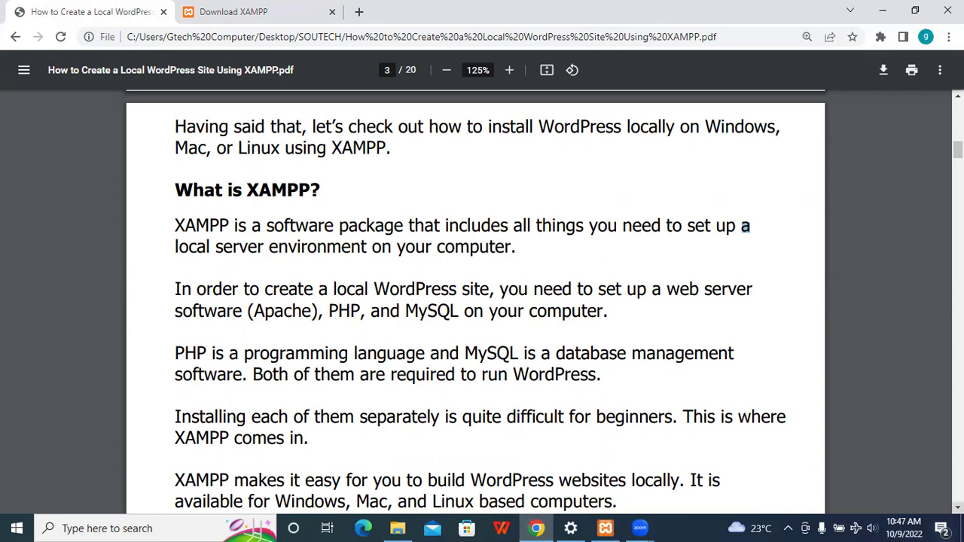
- Read the guide down to page 9, 'Creating a Local WordPress Site with XAMPP'
scroll(475, 301, down, 3)
scroll(474, 301, down, 1)
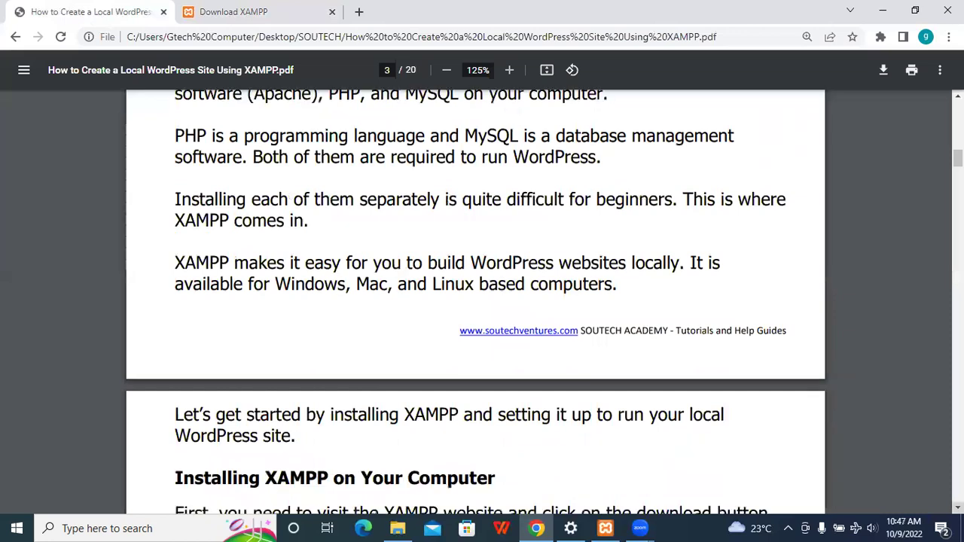
scroll(728, 306, down, 5)
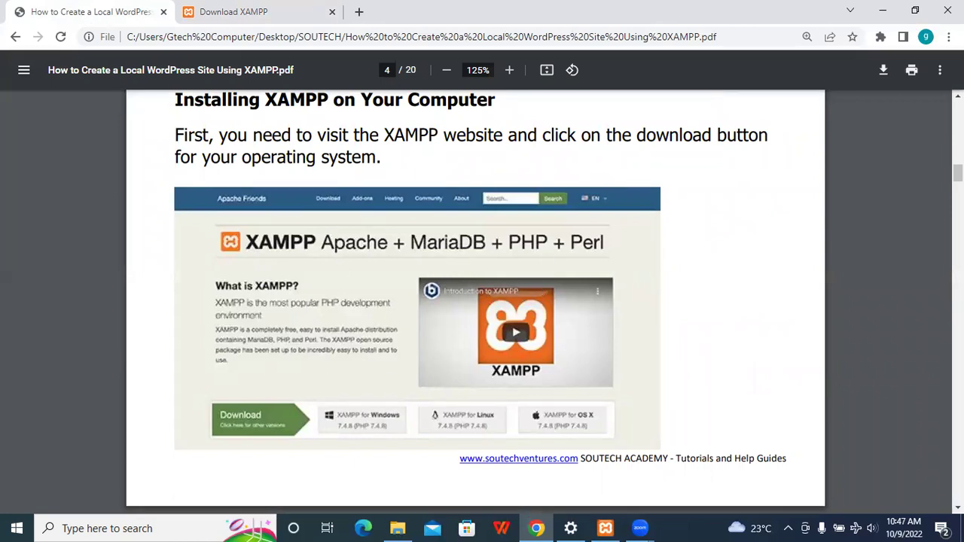
scroll(474, 301, down, 10)
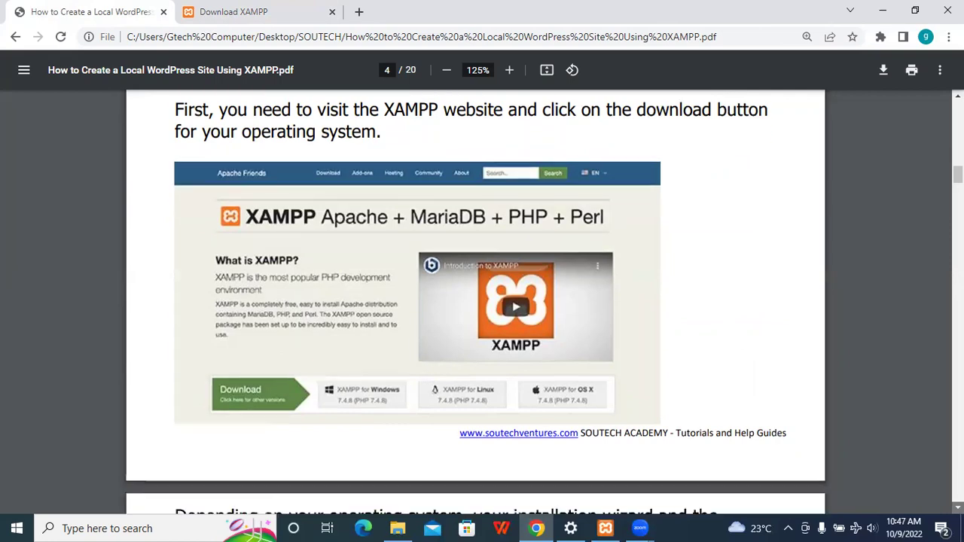
scroll(475, 301, down, 5)
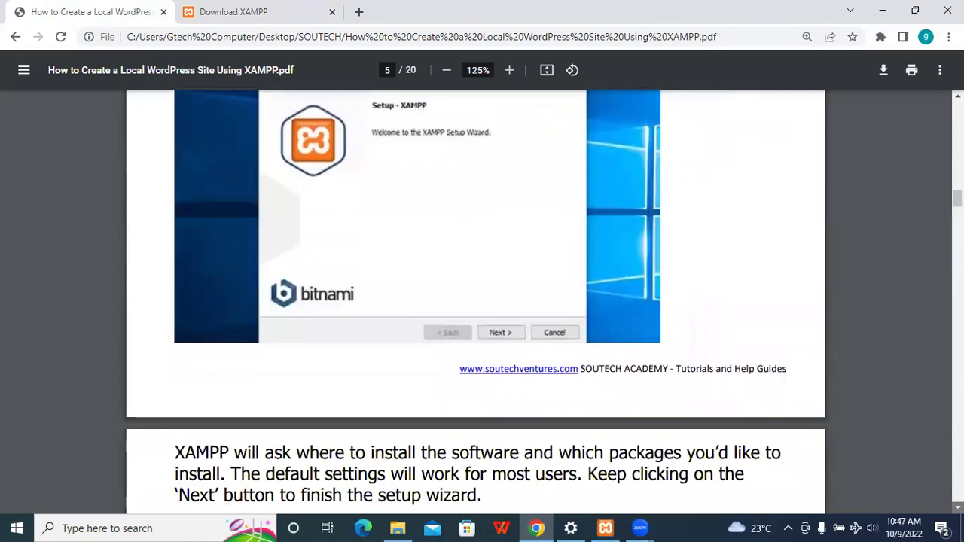
scroll(475, 301, down, 10)
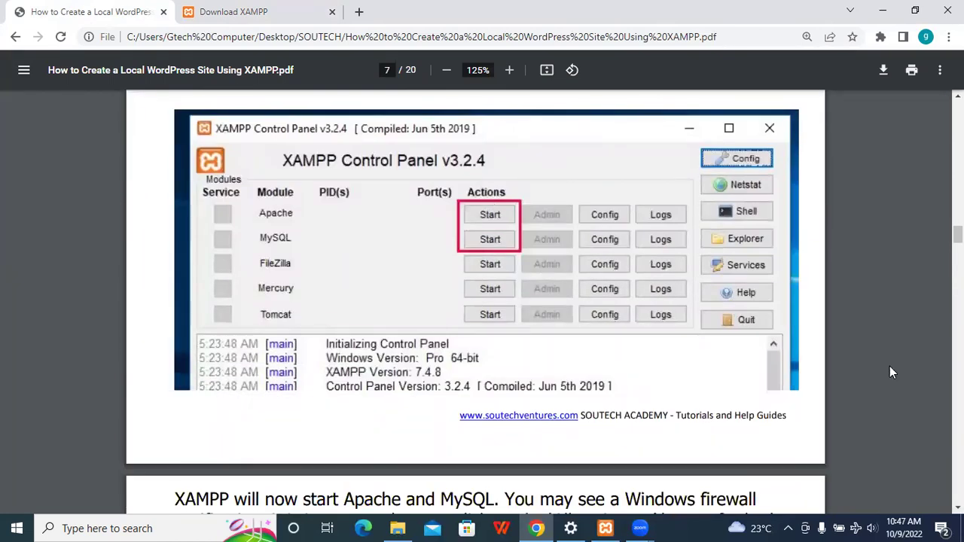
scroll(495, 244, down, 1)
scroll(475, 302, down, 3)
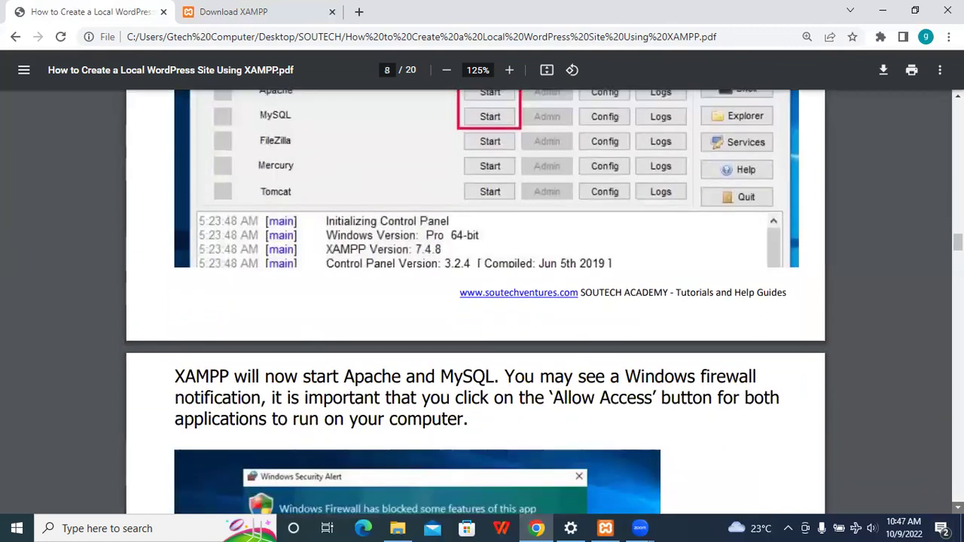
scroll(474, 301, down, 1)
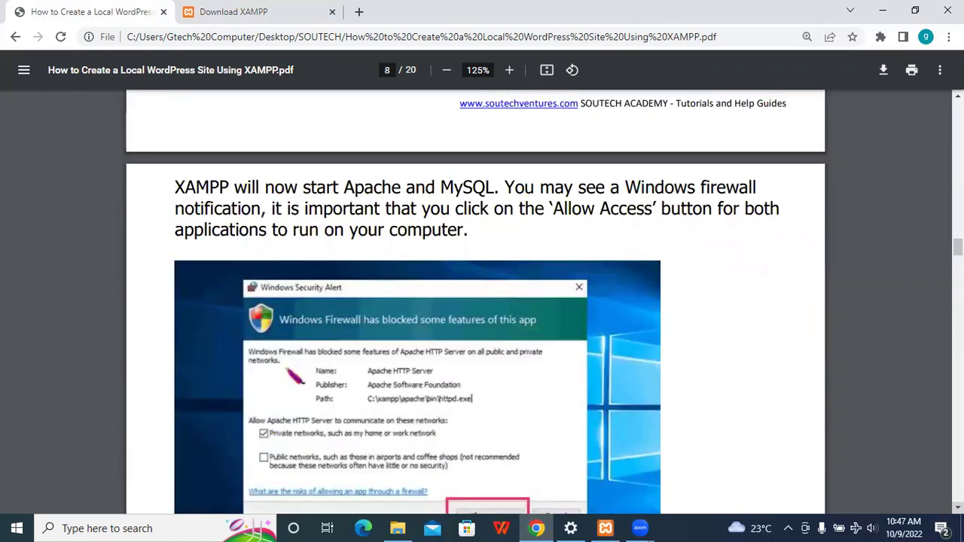
scroll(375, 254, down, 2)
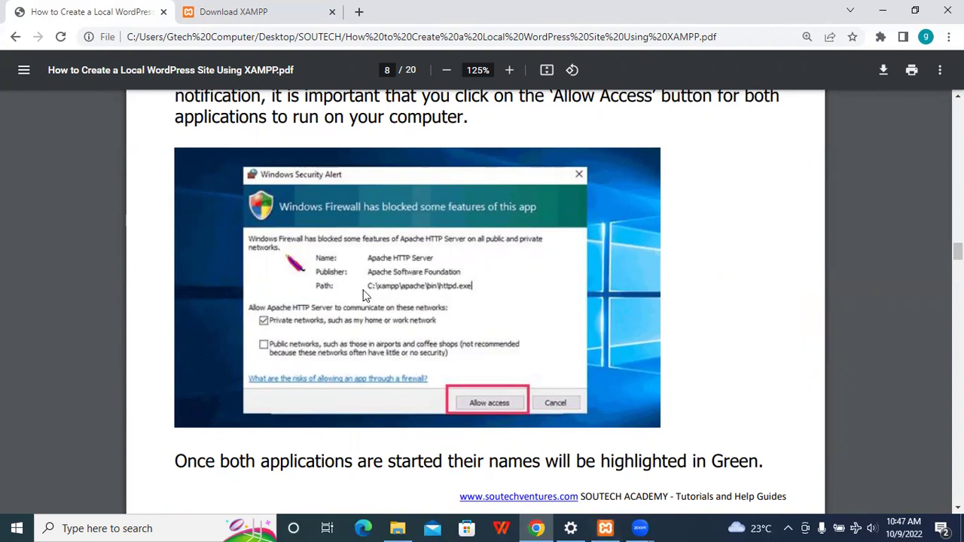
scroll(794, 464, down, 4)
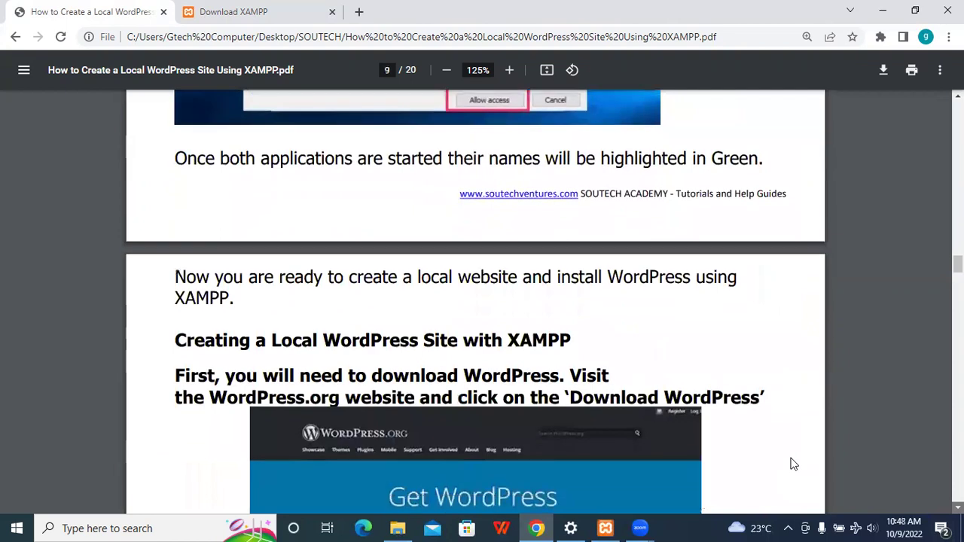
scroll(794, 464, down, 3)
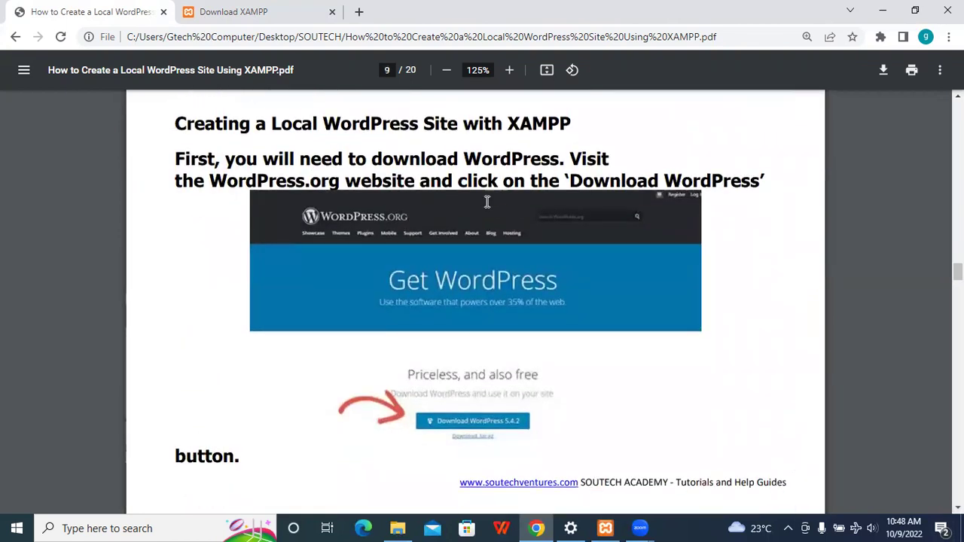
click(358, 13)
- Search 'download wordpress' and open the official WordPress.org download page
text(downlo)
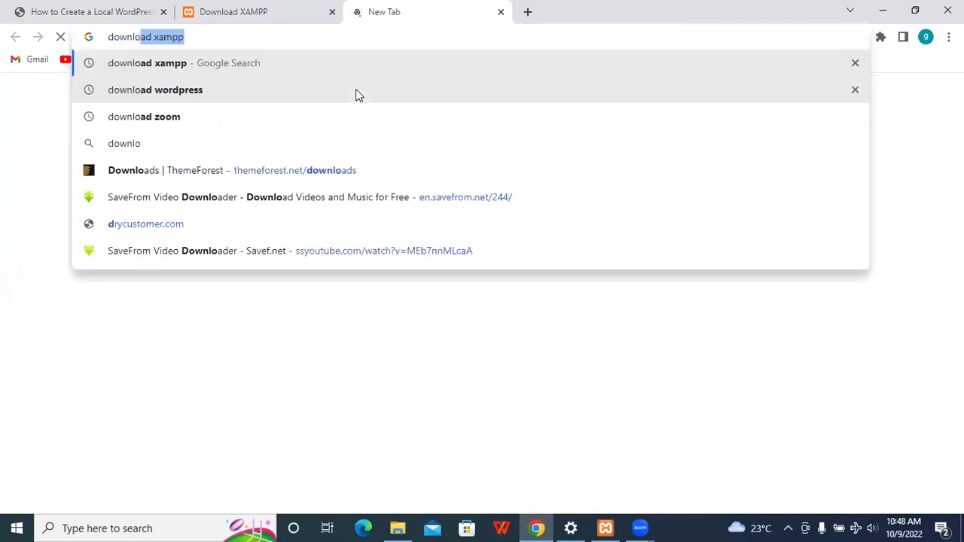
text(ad wordpress)
key(Return)
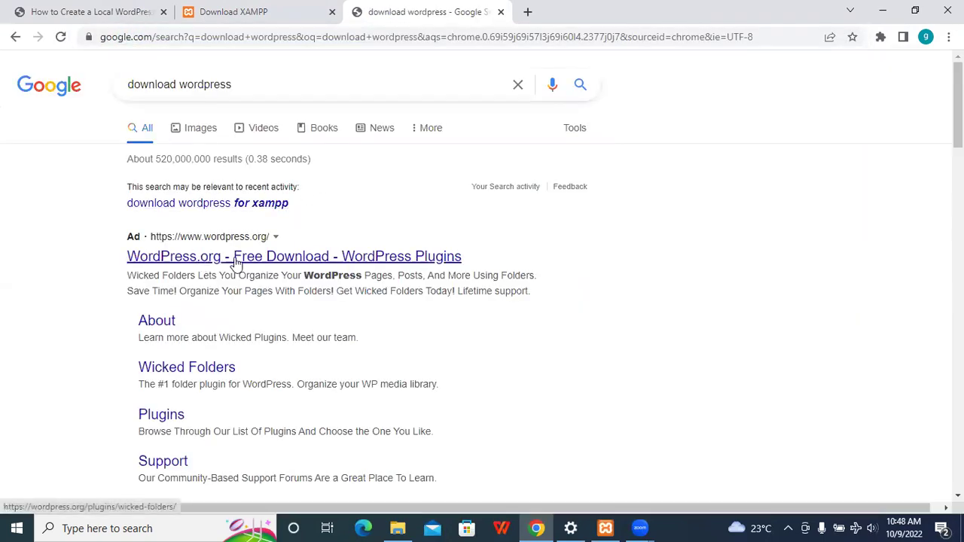
scroll(249, 248, down, 6)
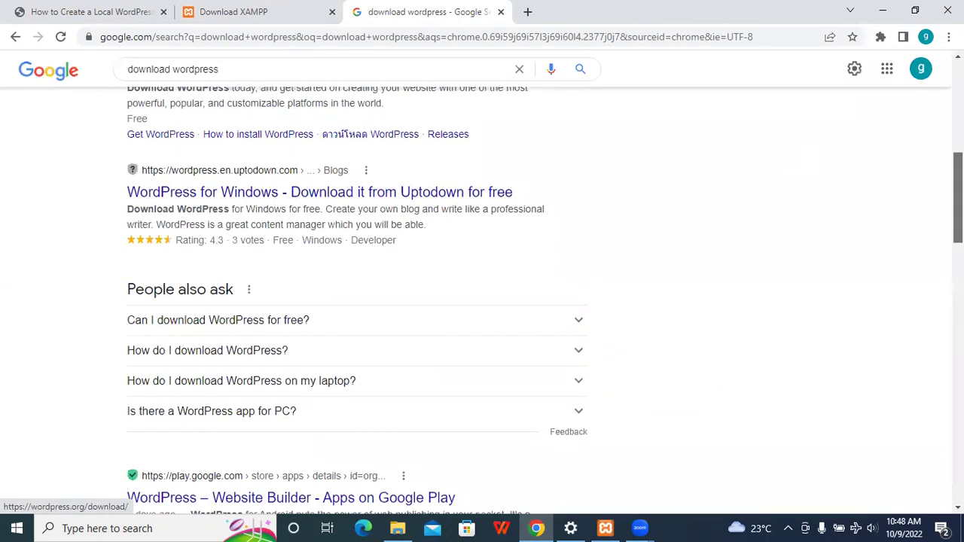
scroll(236, 254, up, 2)
click(235, 250)
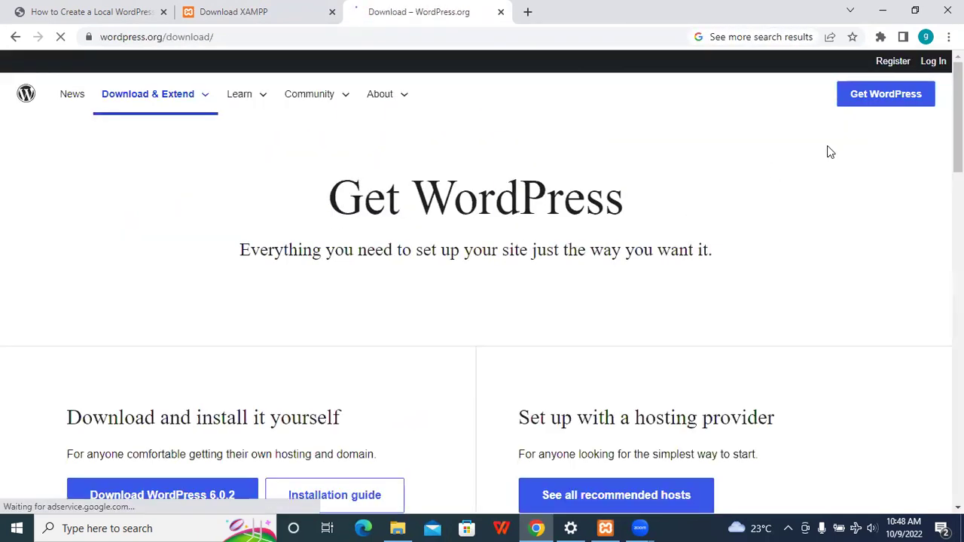
- Download the WordPress 6.0.2 zip, dismiss the thanks message, and return to the tutorial PDF
scroll(476, 301, down, 2)
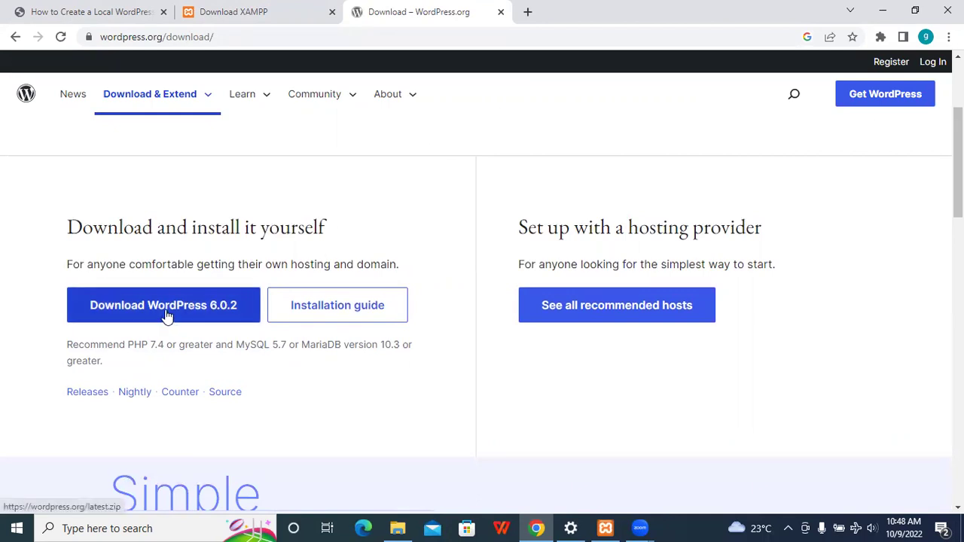
scroll(622, 215, down, 8)
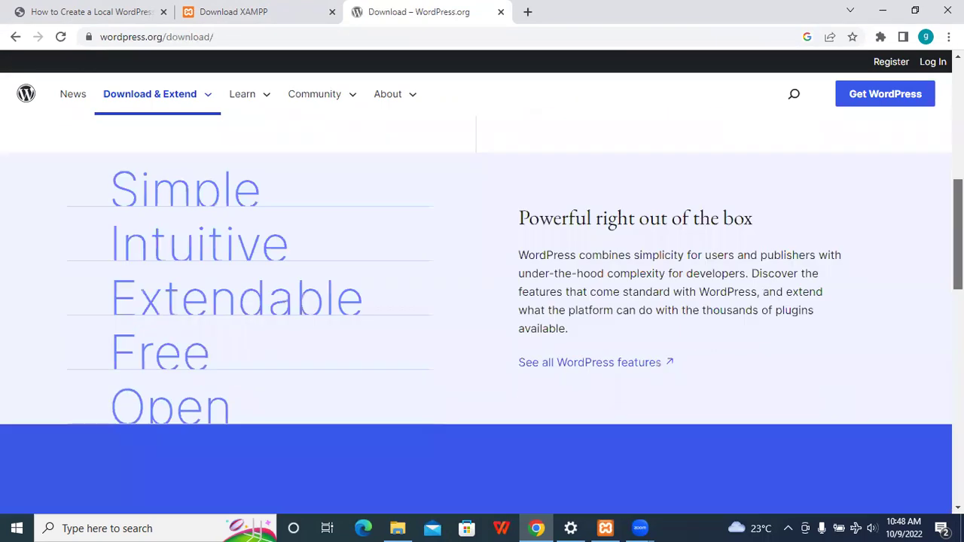
scroll(622, 214, down, 6)
scroll(622, 215, up, 14)
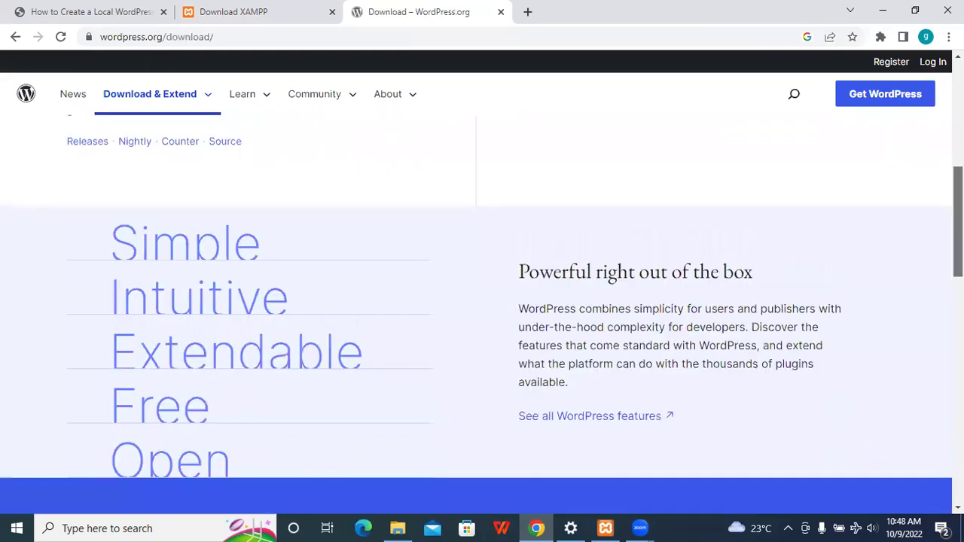
mouse_move(204, 84)
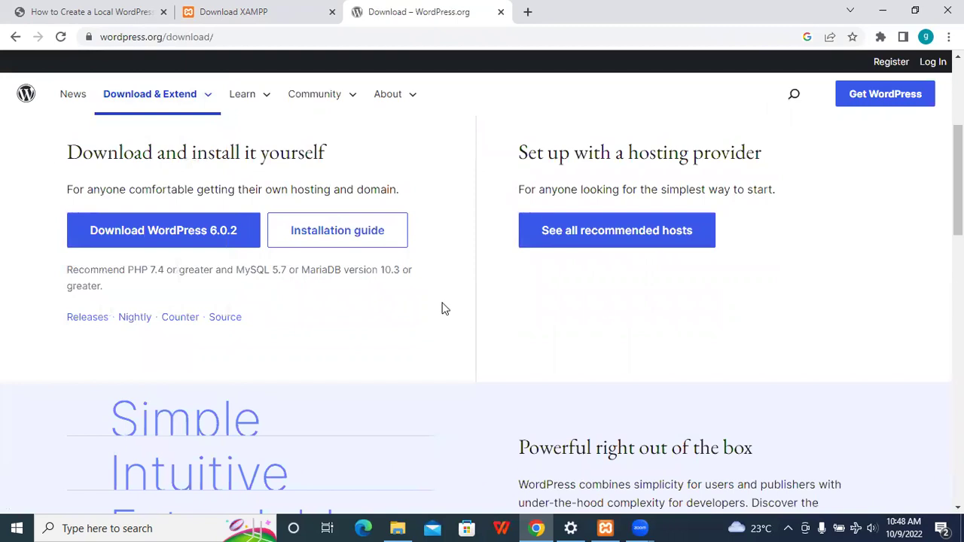
click(177, 236)
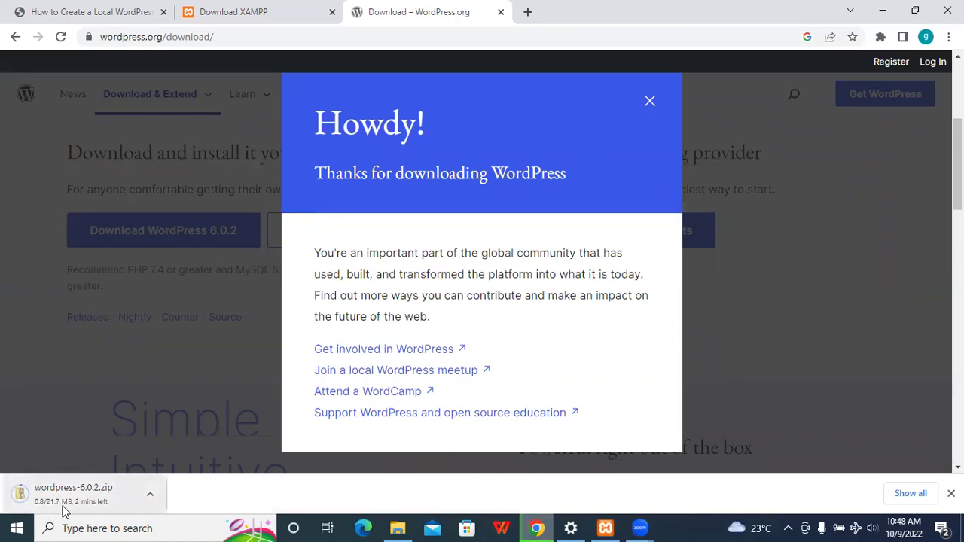
click(650, 102)
click(259, 9)
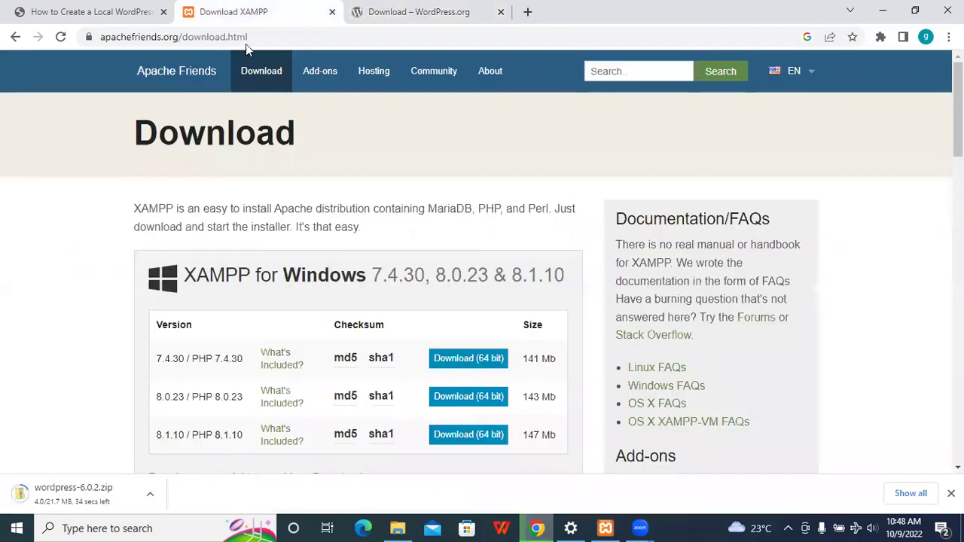
click(87, 11)
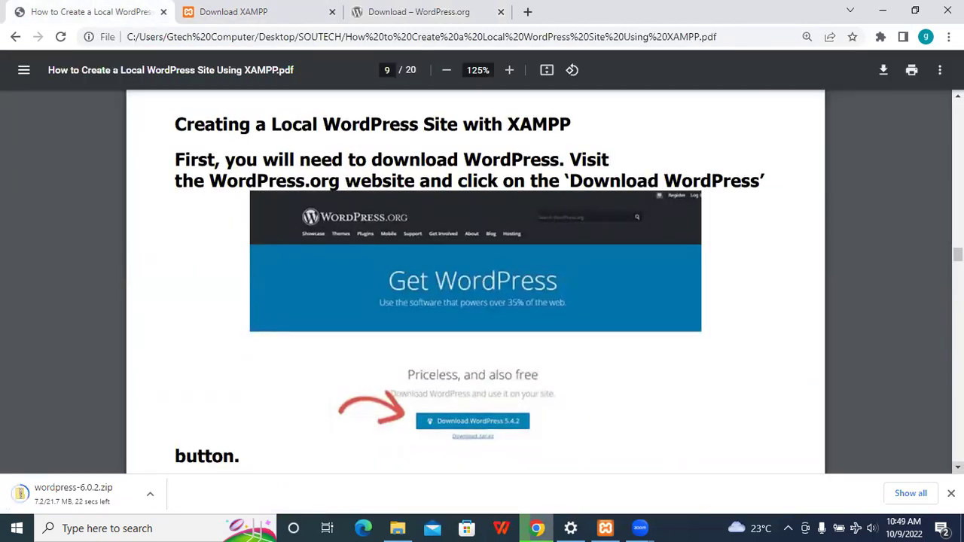
- Read the guide on to page 10's extract-zip instructions and open the downloaded zip's options
scroll(474, 283, down, 3)
scroll(475, 282, down, 1)
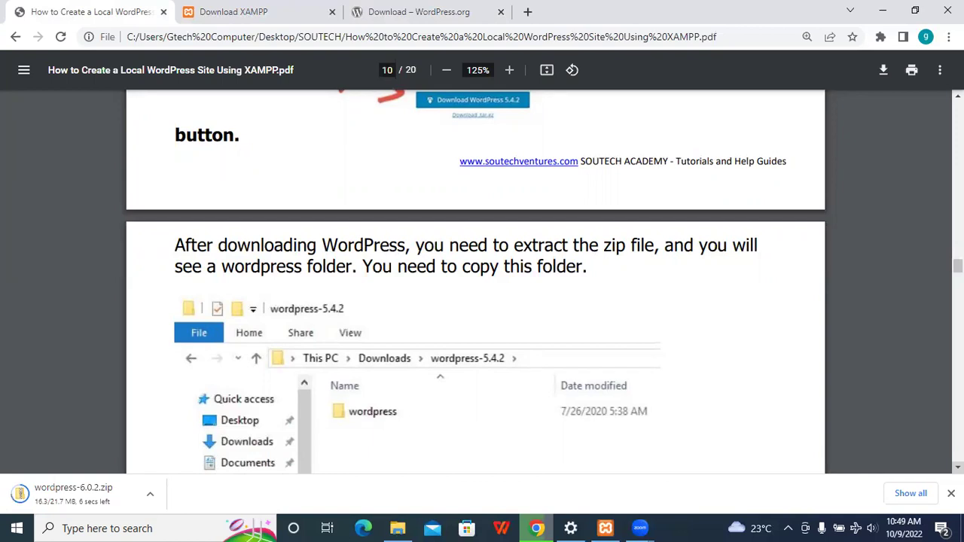
scroll(344, 188, down, 2)
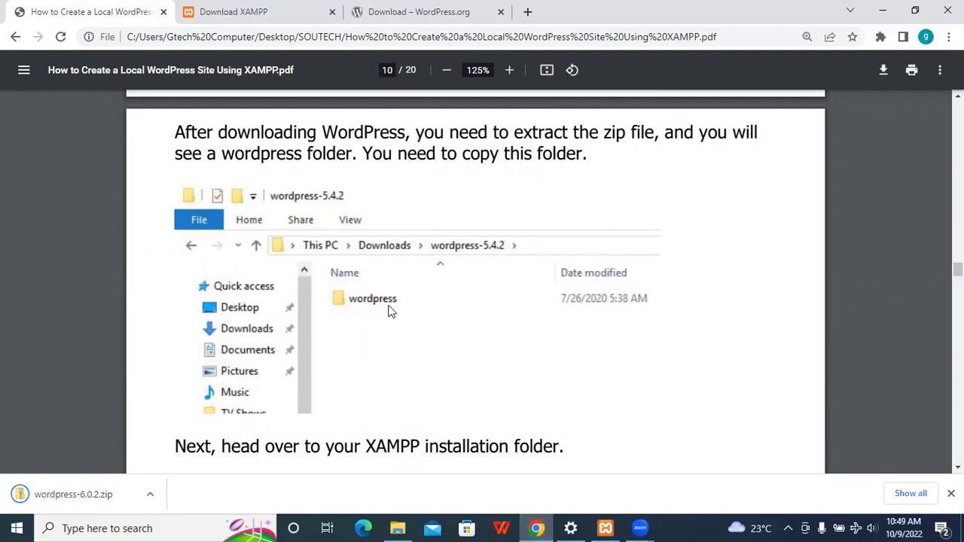
click(153, 497)
- Locate and select wordpress-6.0.2 in Downloads, then return to the guide's htdocs instruction on page 10
click(197, 449)
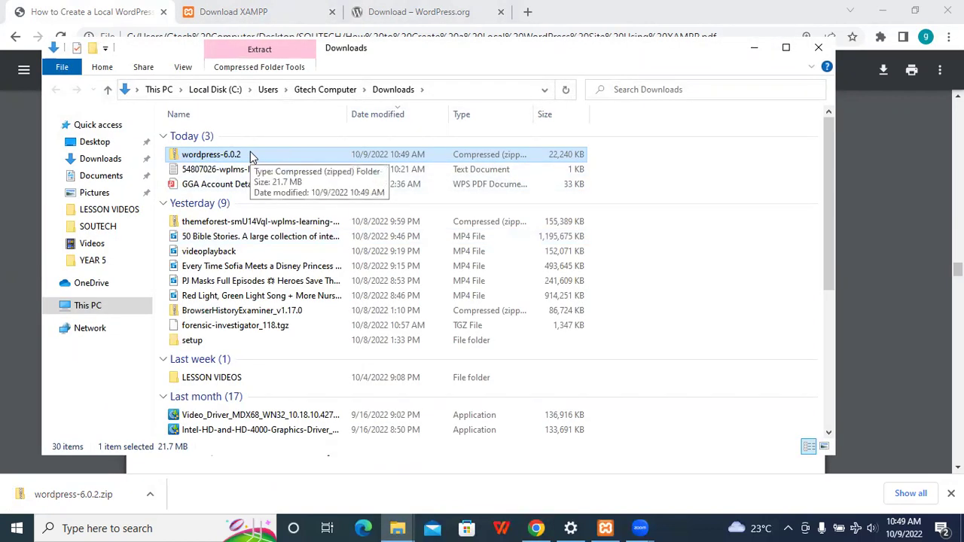
click(95, 306)
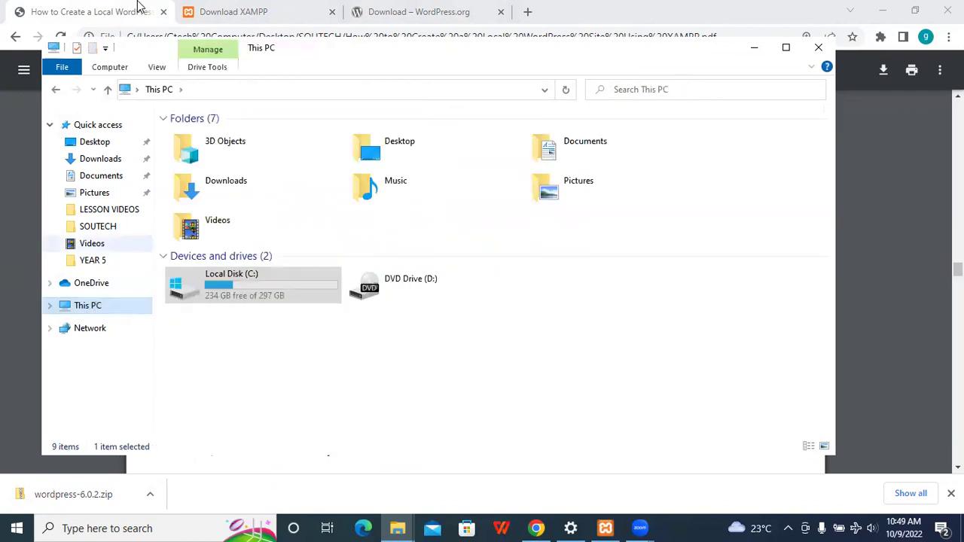
click(100, 159)
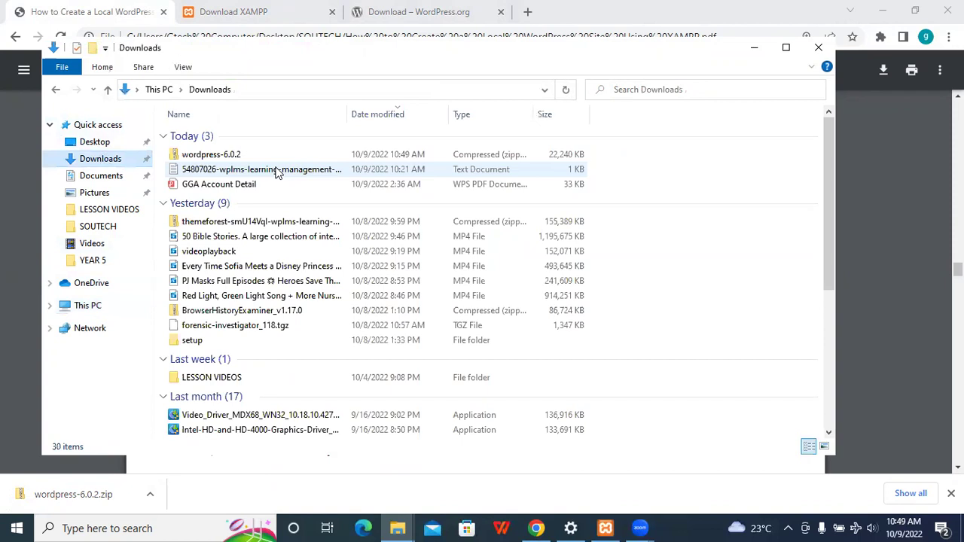
click(254, 156)
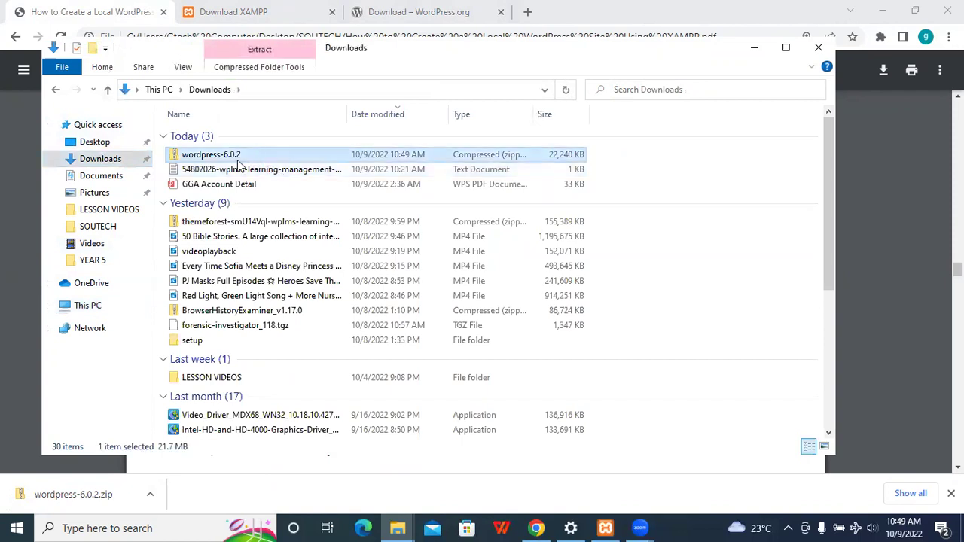
click(905, 262)
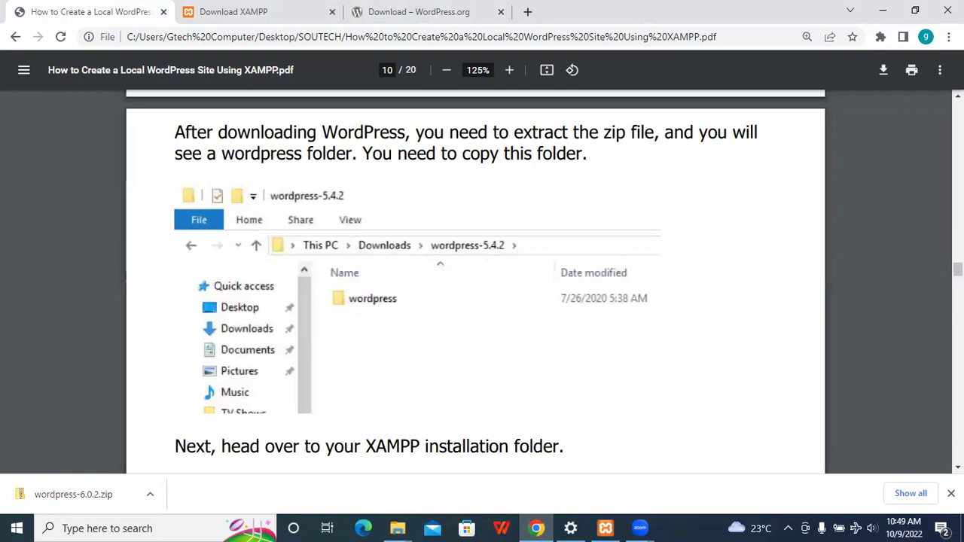
scroll(410, 285, down, 3)
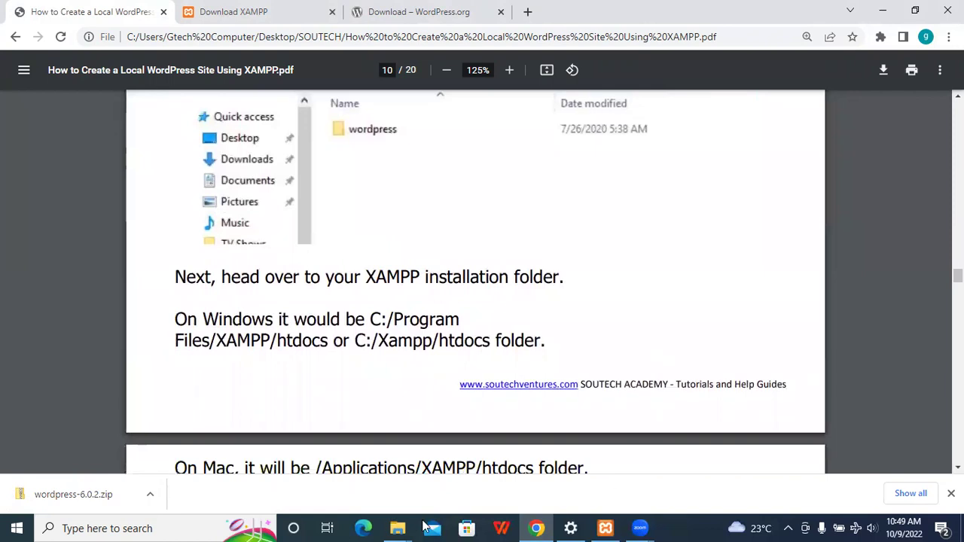
click(399, 528)
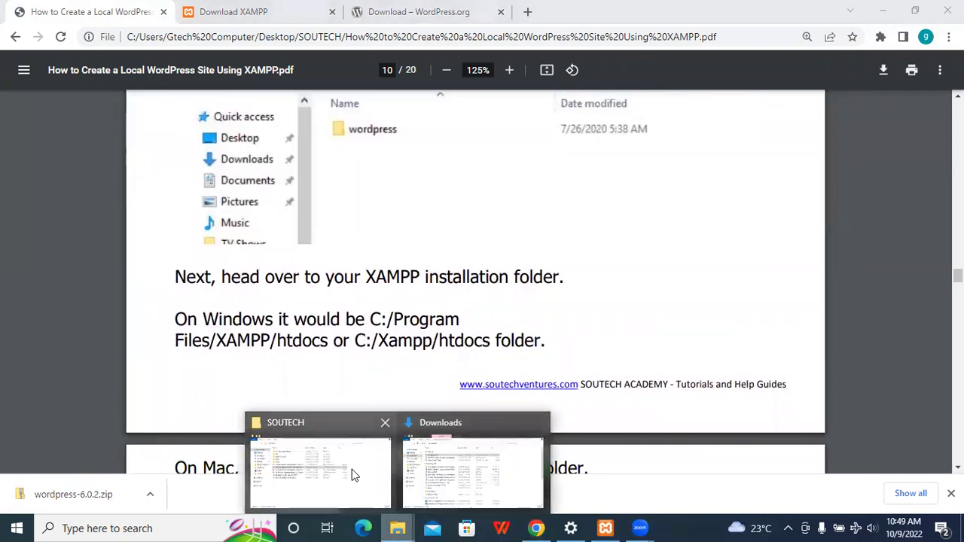
- Paste the wordpress-6.0.2 zip into C:\xampp\htdocs twice, creating a 'wordpress-6.0.2 - Copy' duplicate
click(354, 475)
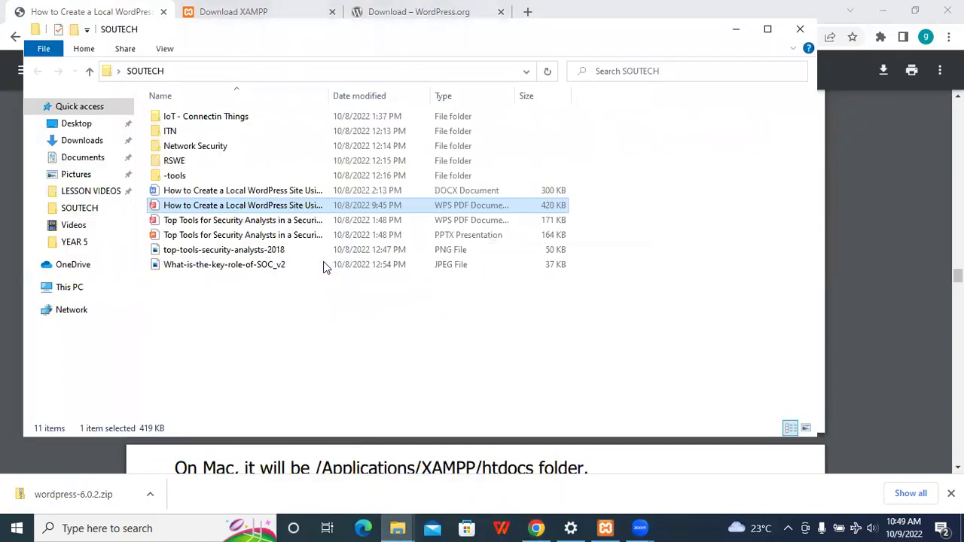
click(69, 288)
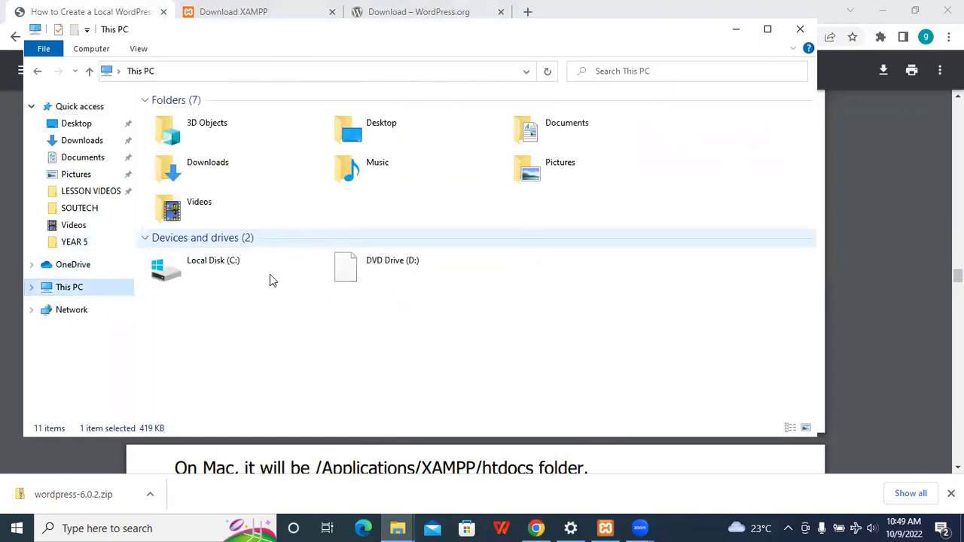
double_click(271, 278)
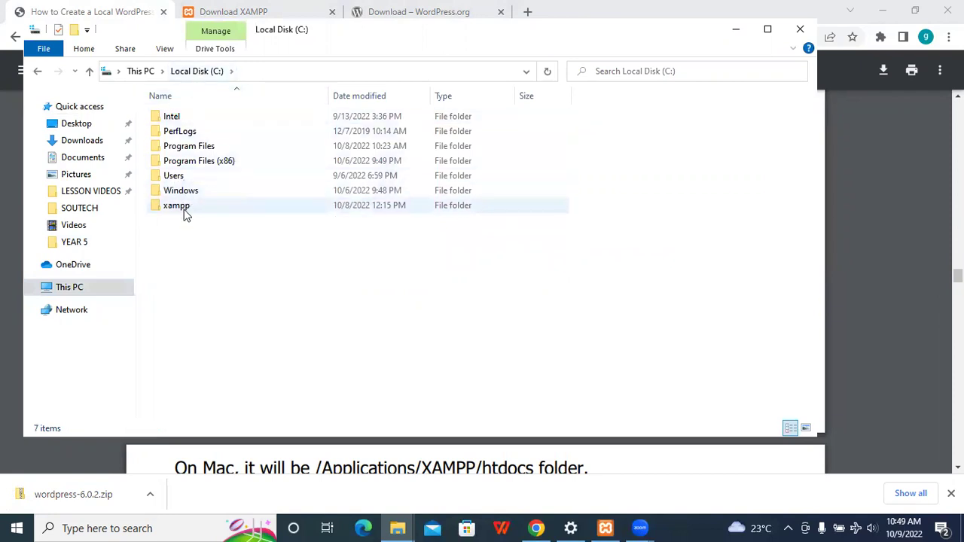
double_click(184, 209)
double_click(202, 198)
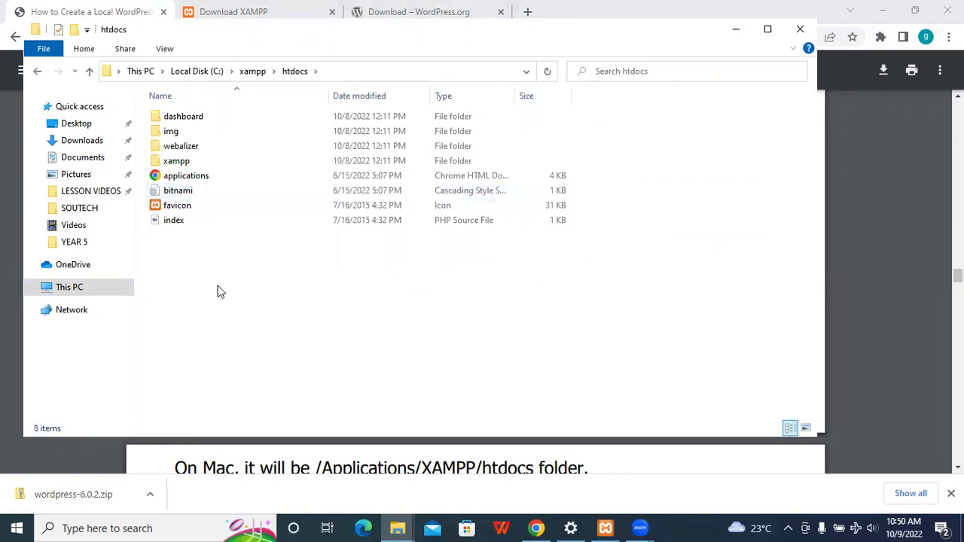
key(ctrl+v)
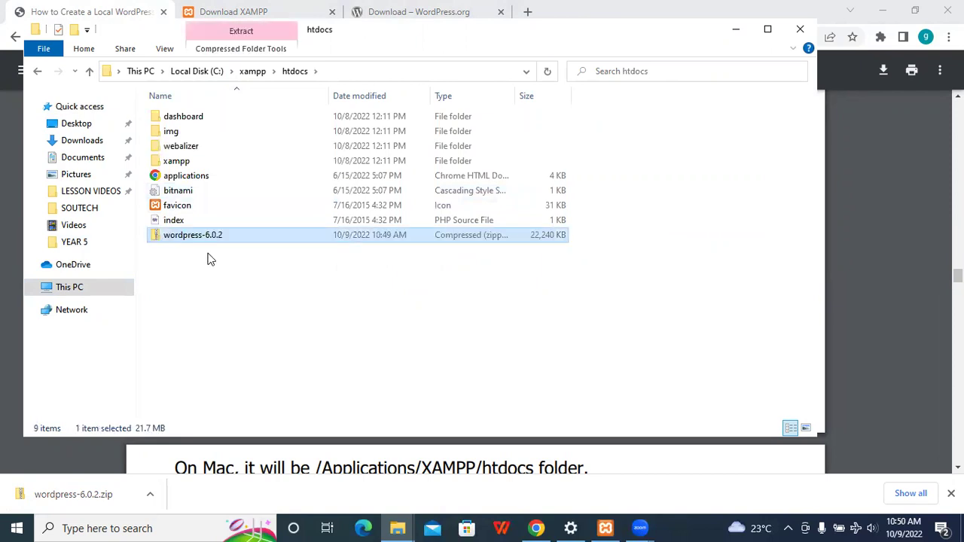
click(211, 288)
key(ctrl+v)
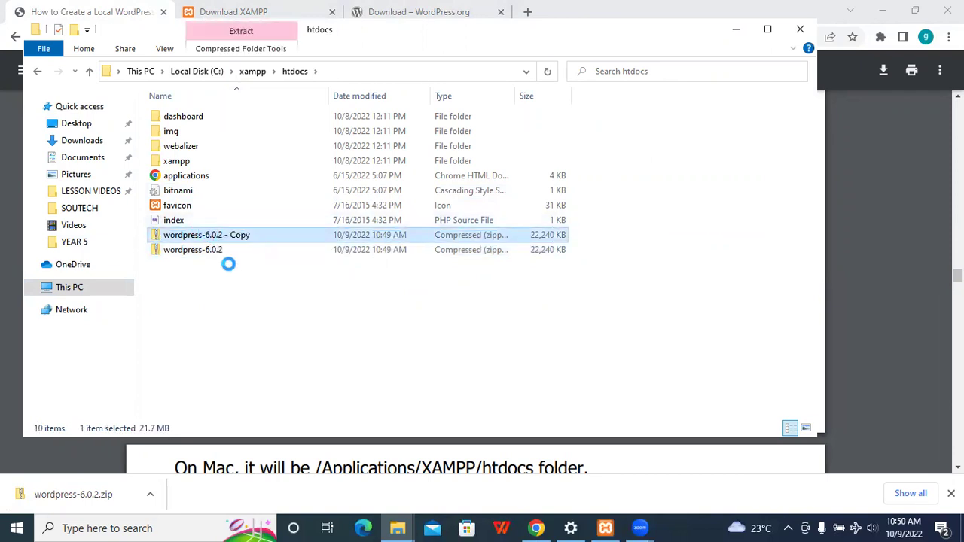
- Extract the 'wordpress-6.0.2 - Copy' zip into a new folder in htdocs, then return to the tutorial PDF
right_click(202, 235)
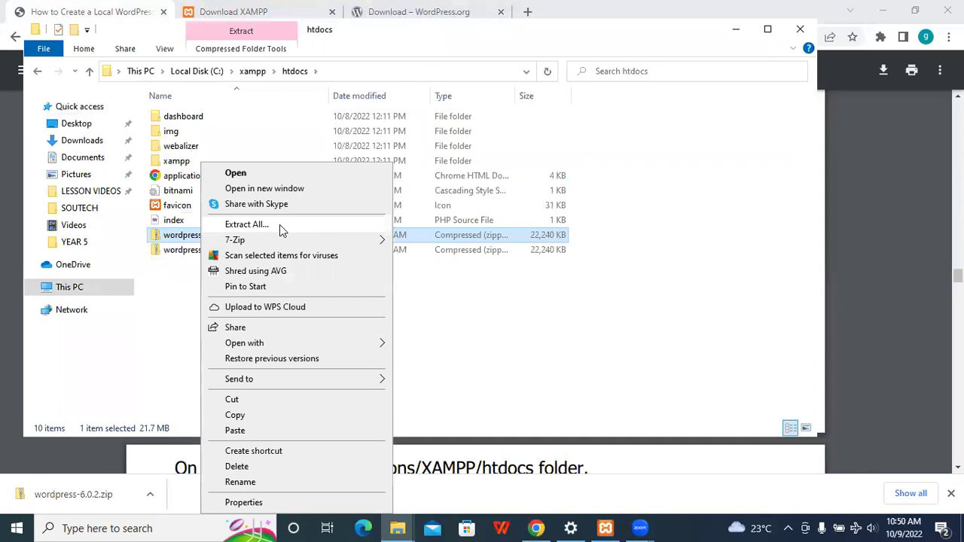
click(279, 225)
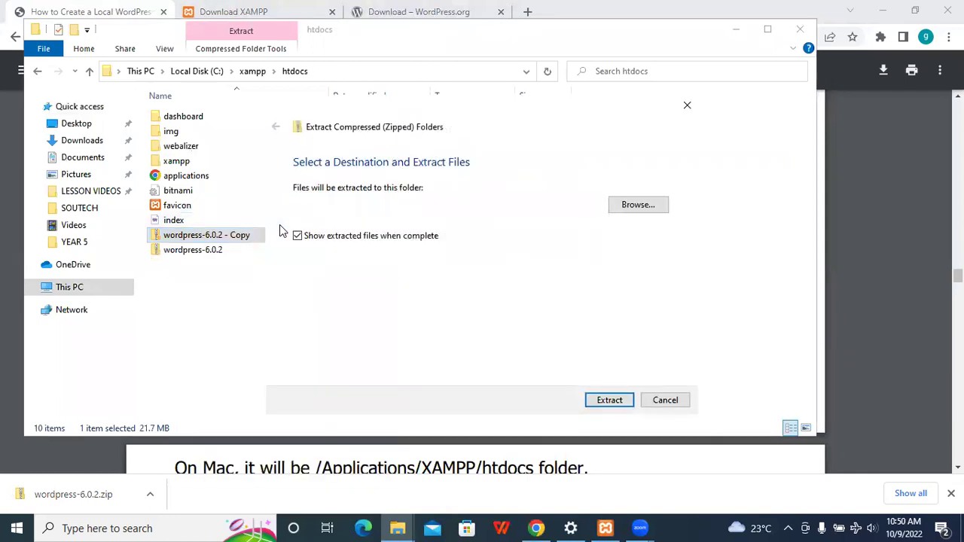
key(Return)
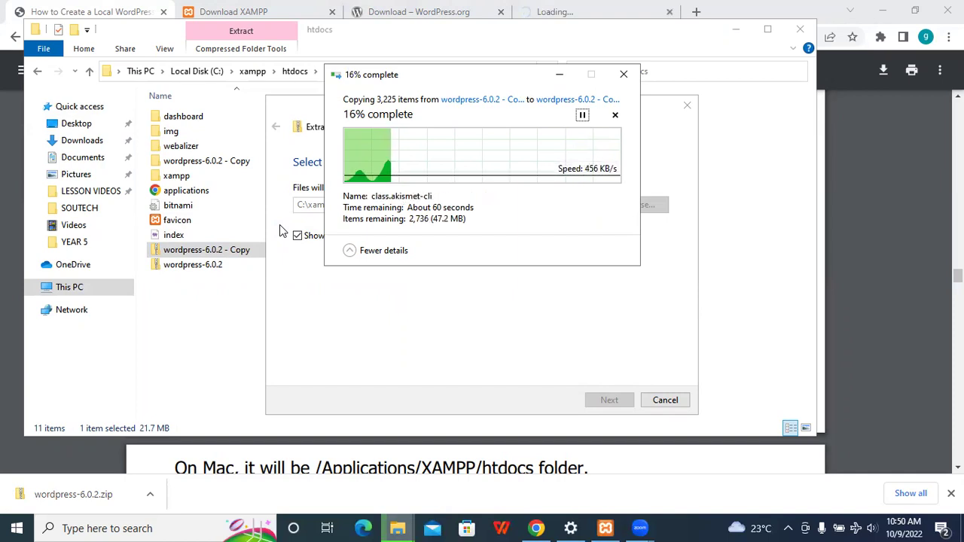
click(670, 12)
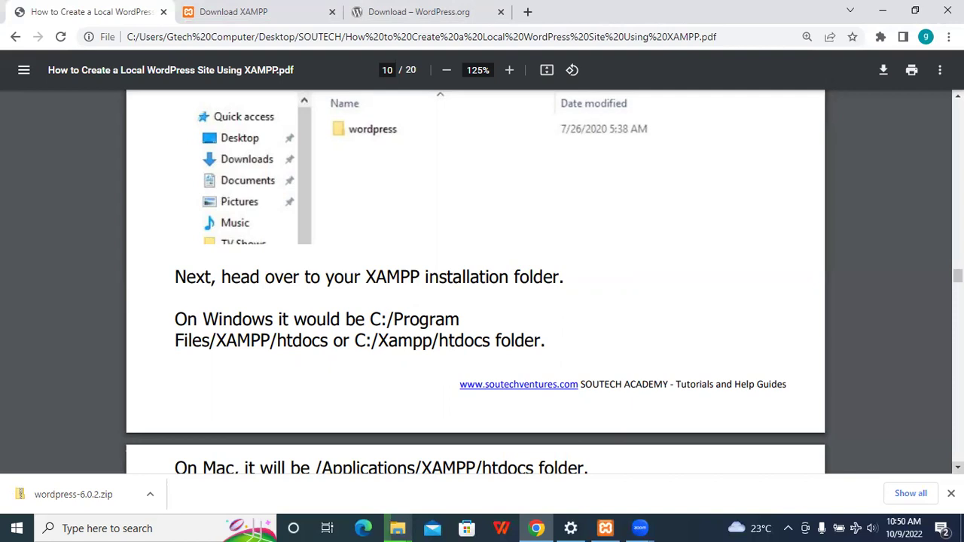
- Scroll the guide toward page 11 and check the zip extraction's progress in File Explorer
scroll(271, 354, down, 2)
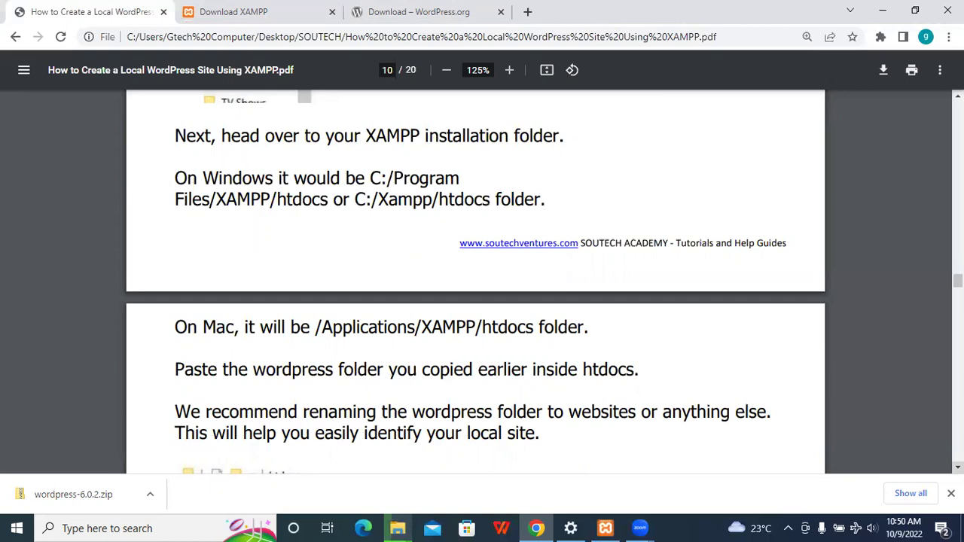
scroll(474, 282, down, 5)
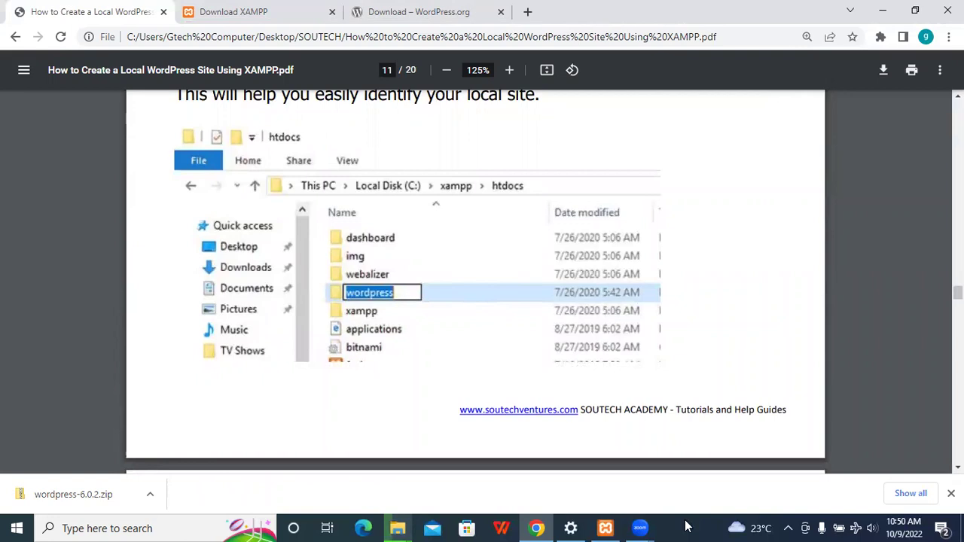
click(398, 528)
click(610, 467)
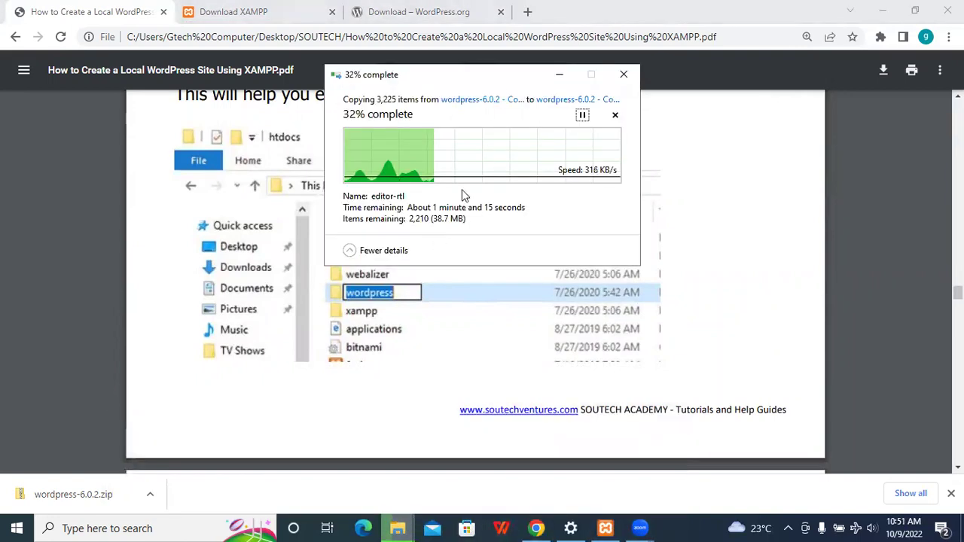
click(537, 528)
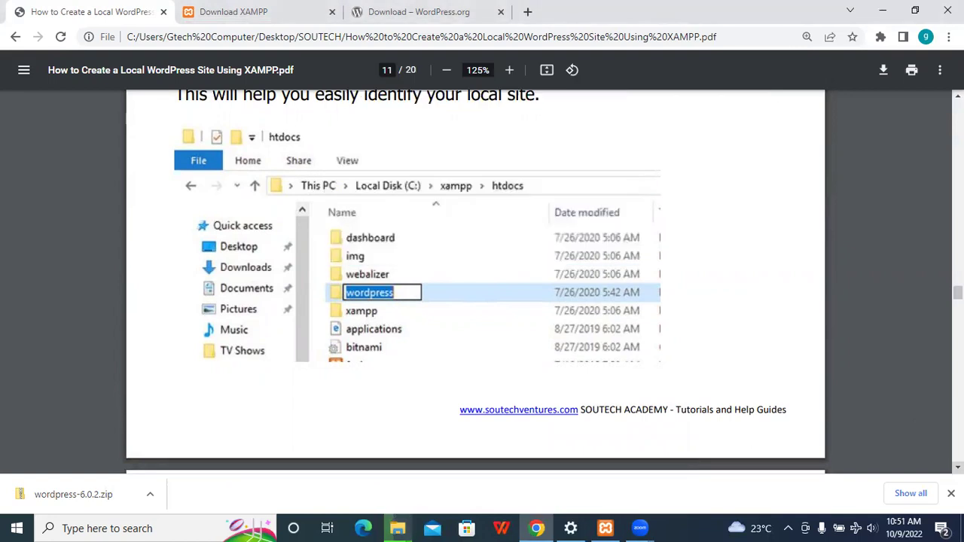
- Read the guide's paste-and-rename step, then bring up the extracted 'wordpress-6.0.2 - Copy' folder window
scroll(475, 282, down, 5)
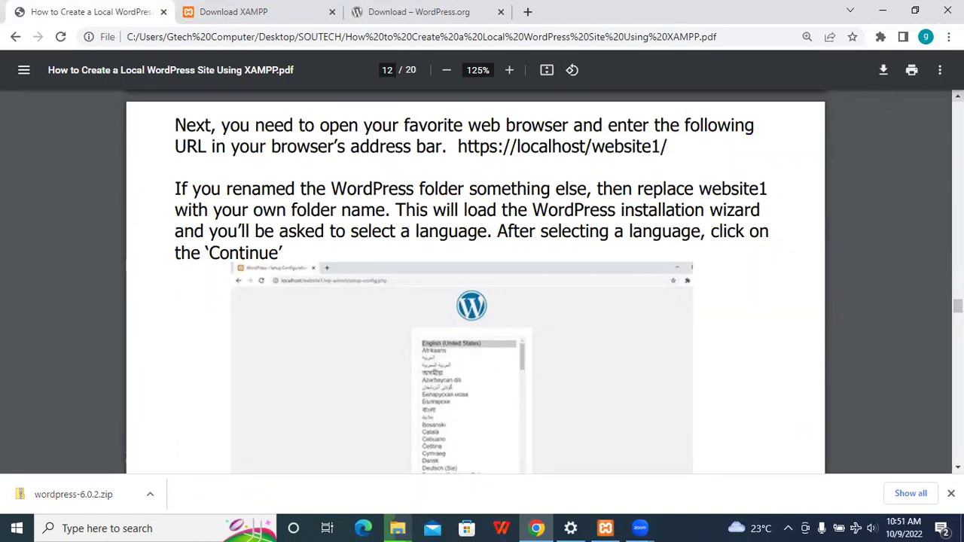
scroll(482, 286, up, 5)
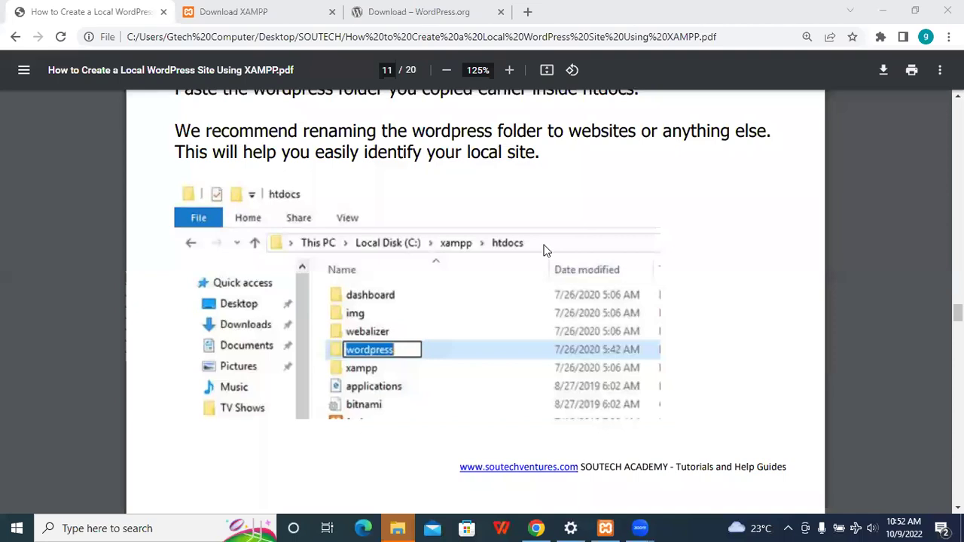
mouse_move(398, 528)
click(587, 454)
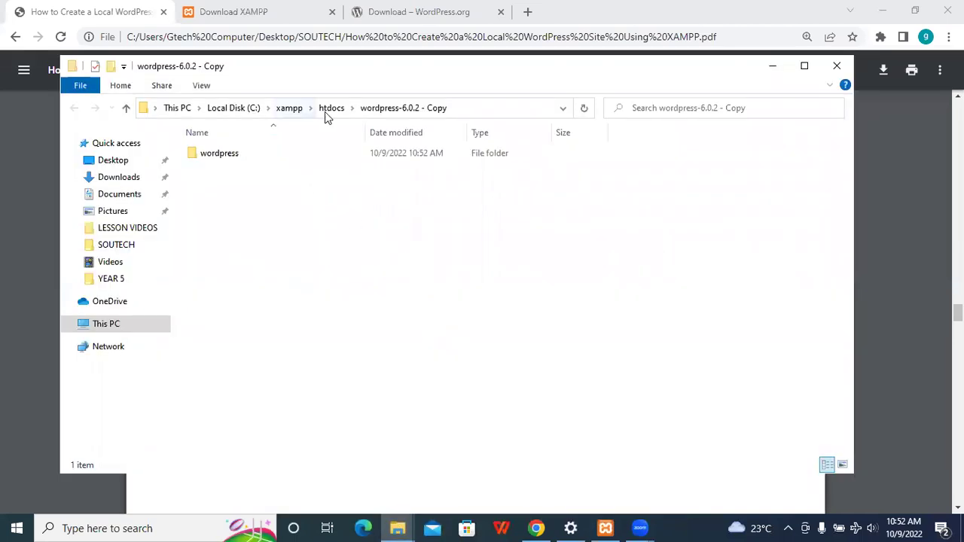
- Open the inner wordpress folder and select all its WordPress files and folders
click(330, 107)
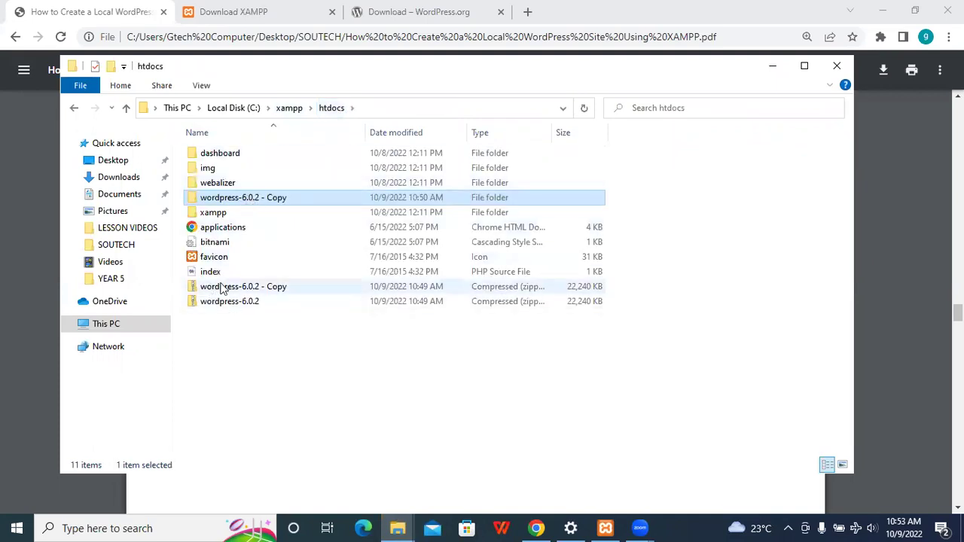
double_click(224, 197)
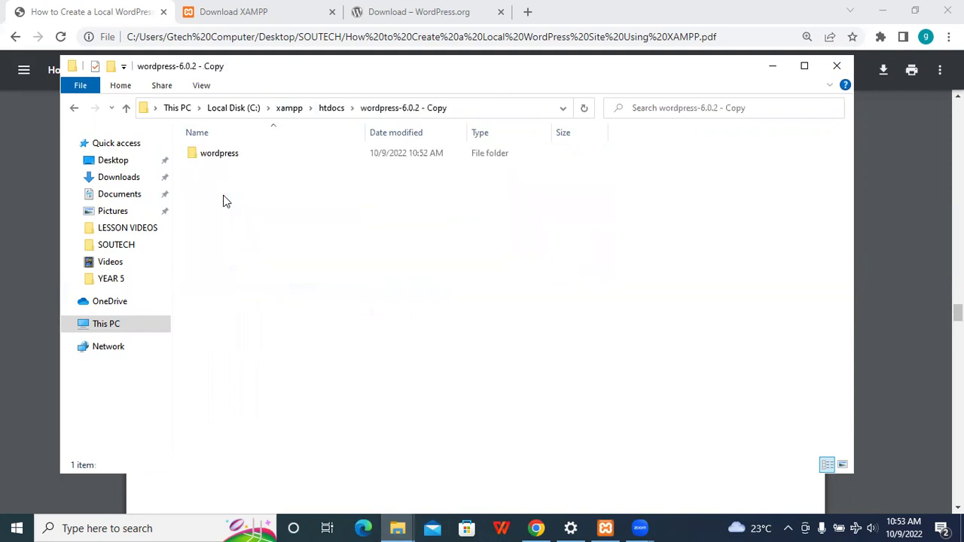
double_click(217, 155)
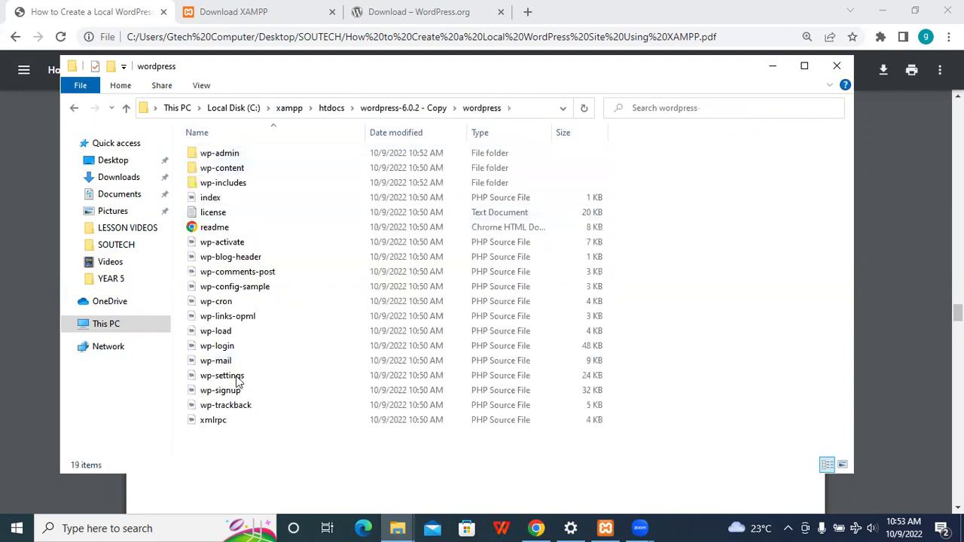
click(407, 113)
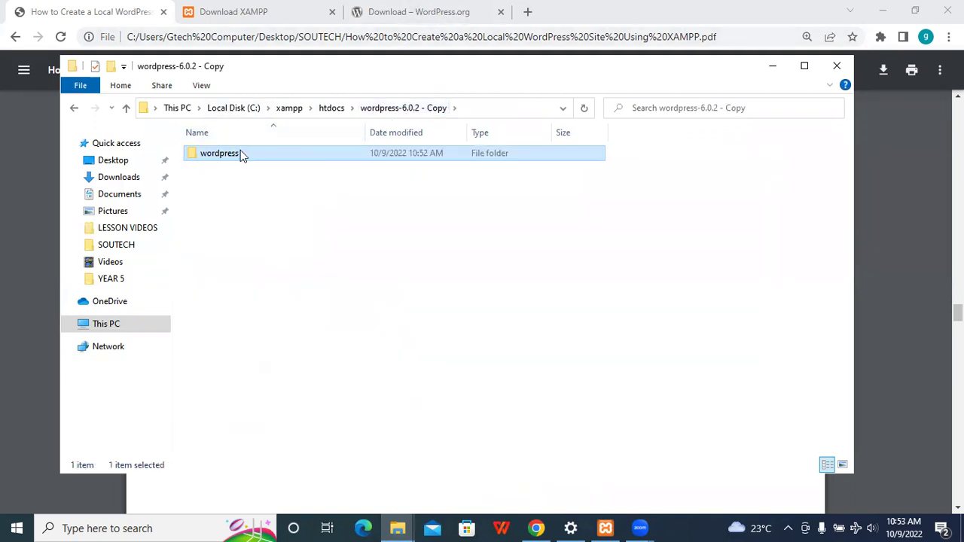
double_click(240, 151)
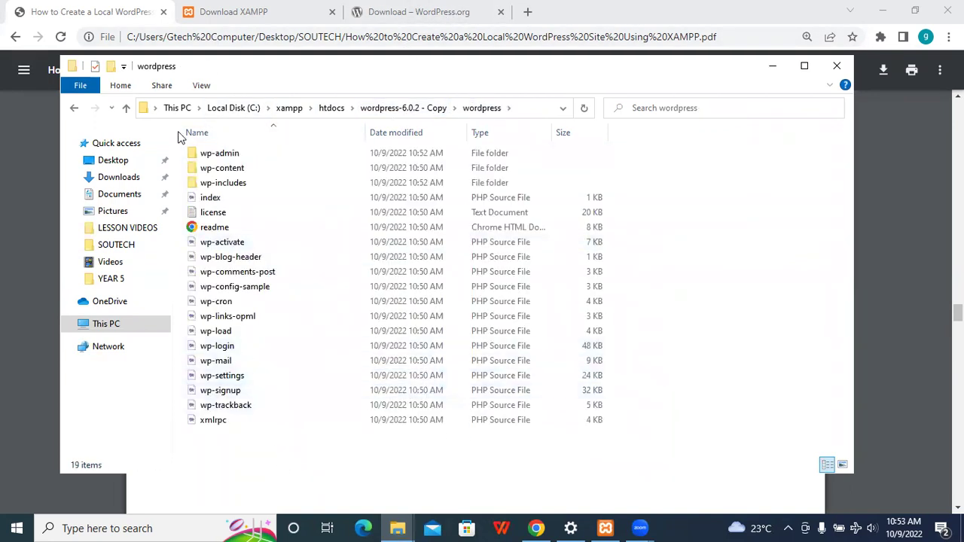
drag(248, 438, 181, 145)
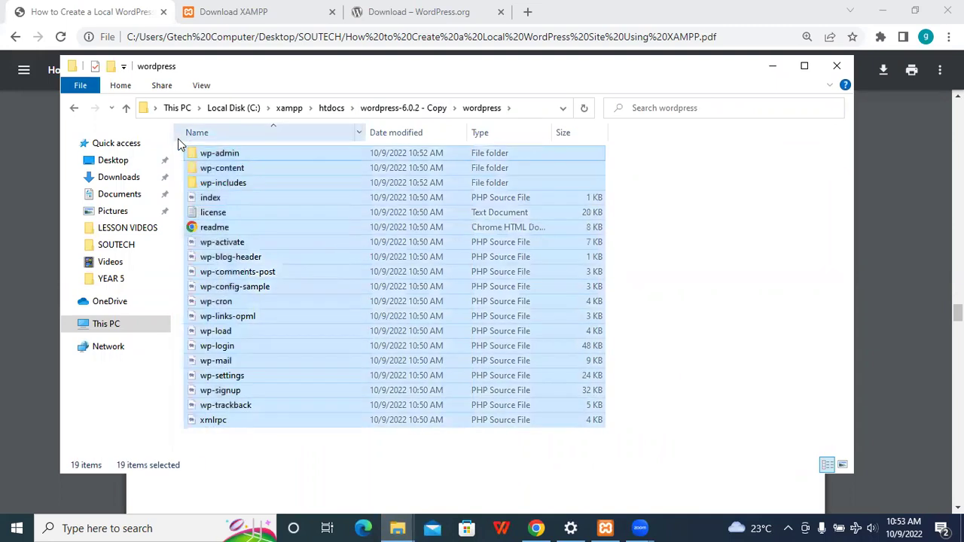
- Paste the WordPress files into 'wordpress-6.0.2 - Copy' and delete the empty inner wordpress folder
click(413, 108)
click(329, 108)
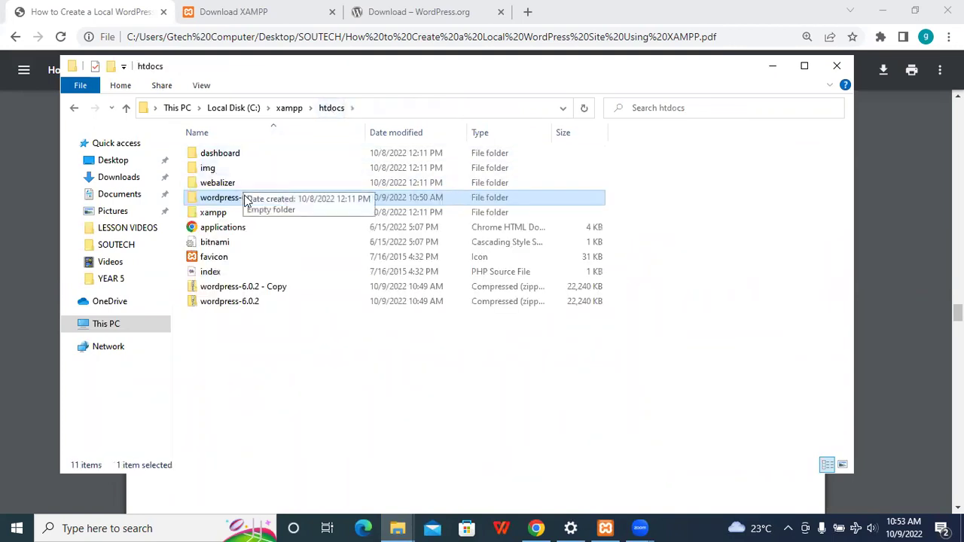
double_click(245, 199)
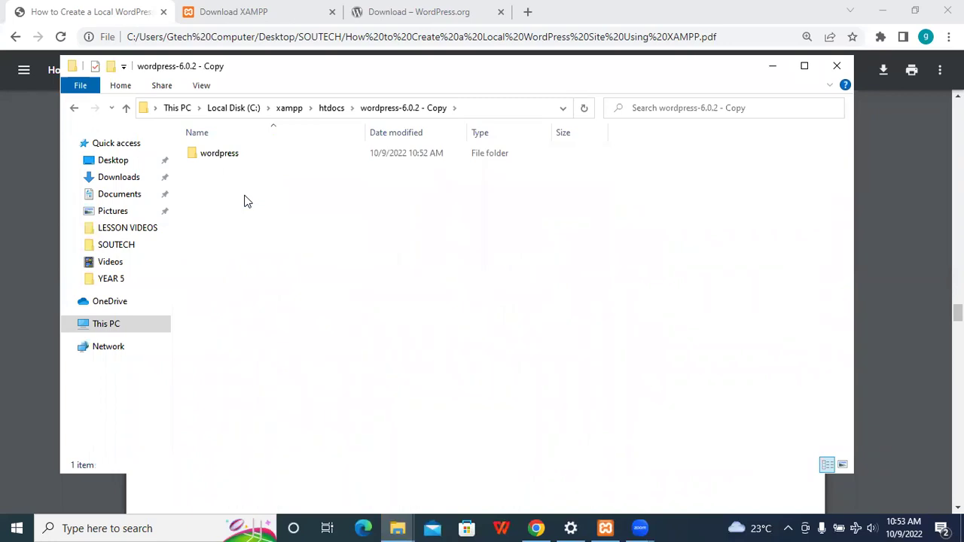
key(ctrl+v)
click(238, 156)
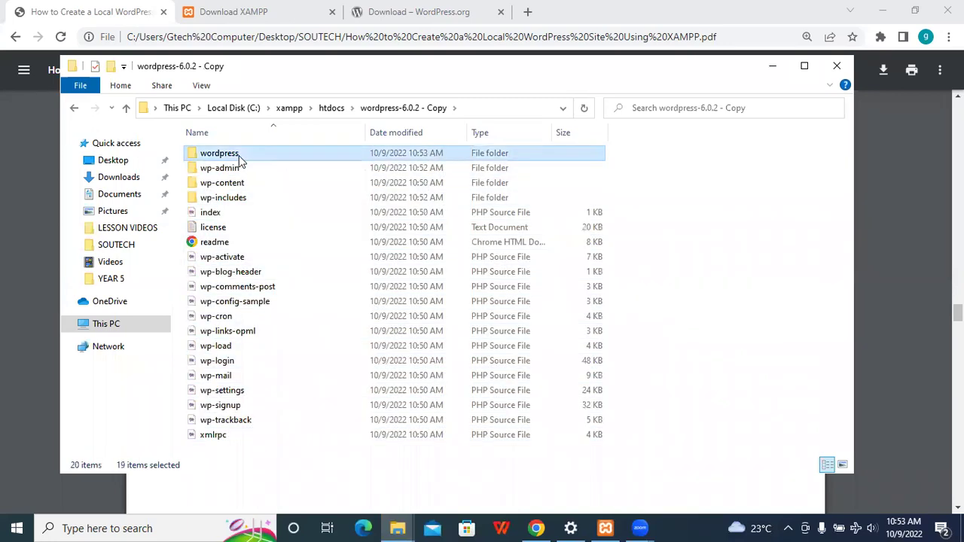
key(Delete)
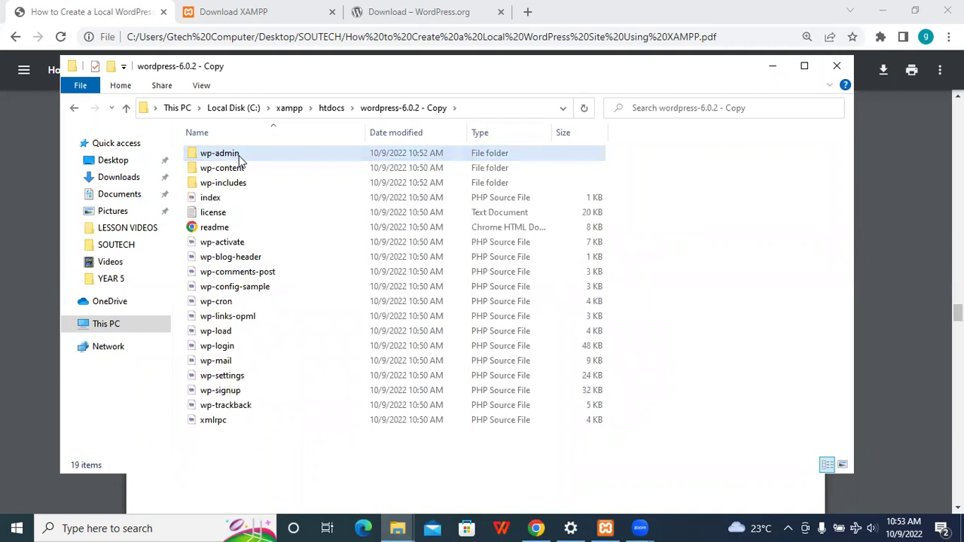
- Rename 'wordpress-6.0.2 - Copy' to blogsite and open it to check its files
click(331, 108)
click(240, 198)
text(2)
key(BackSpace)
text(blogsite)
key(BackSpace)
key(BackSpace)
key(BackSpace)
key(BackSpace)
text(site)
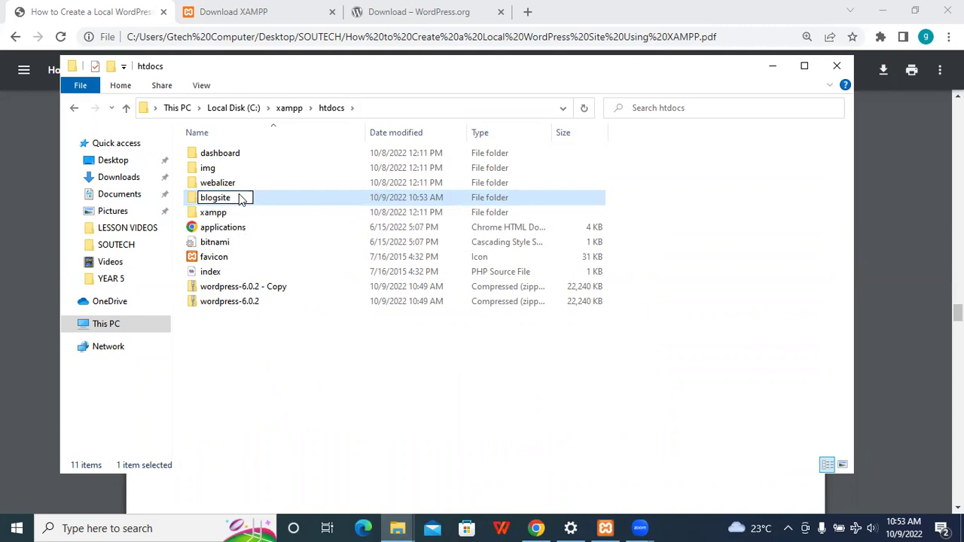
key(Return)
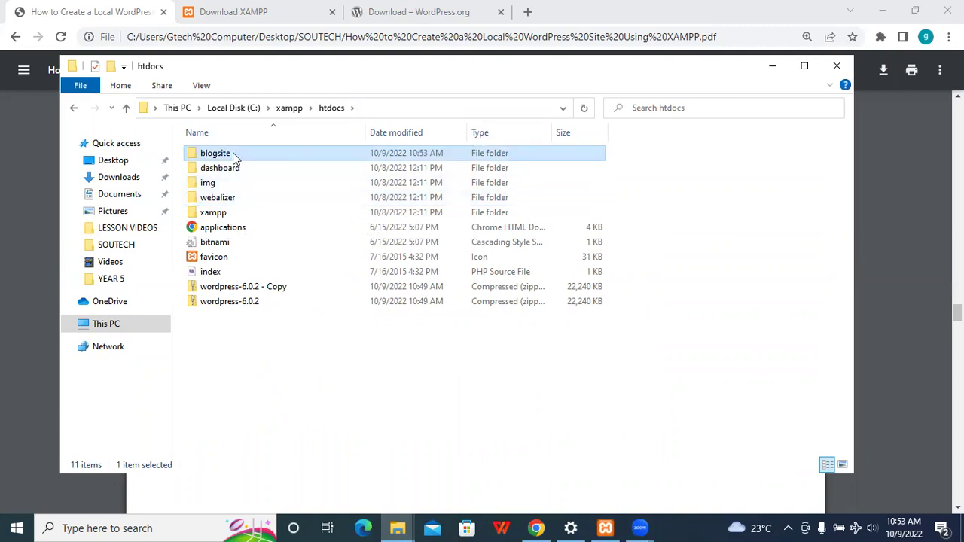
double_click(233, 157)
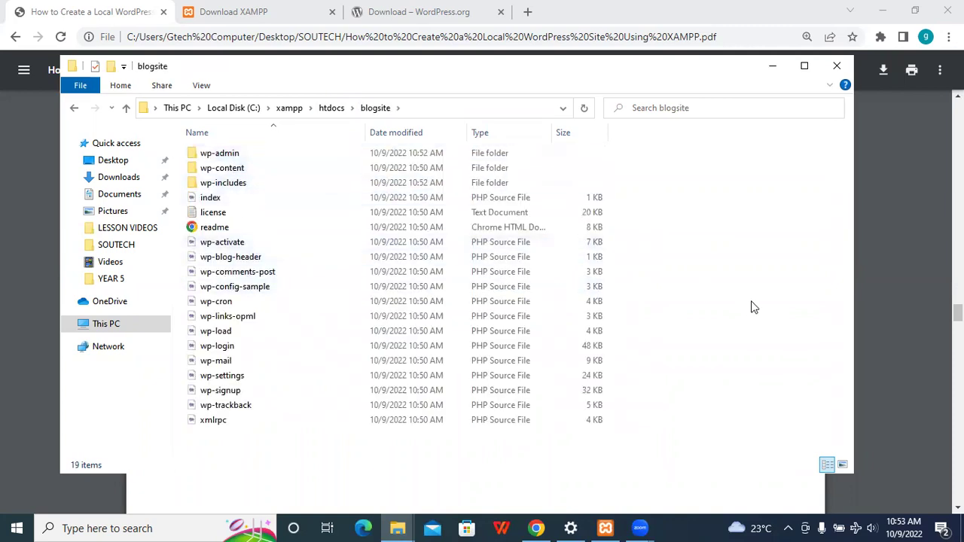
click(878, 341)
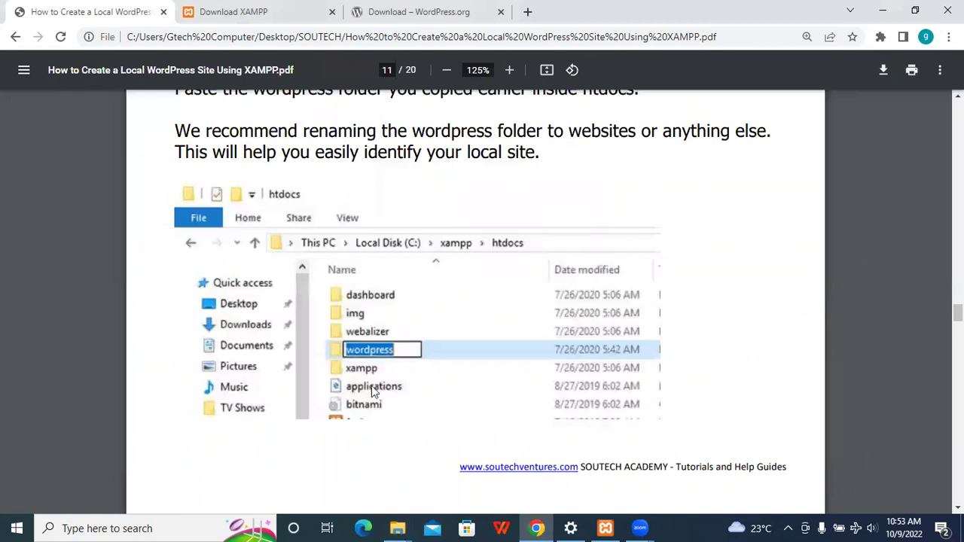
- Scroll the guide to page 12 and enter localhost/blogsite in the WordPress.org tab's address bar
scroll(474, 302, down, 5)
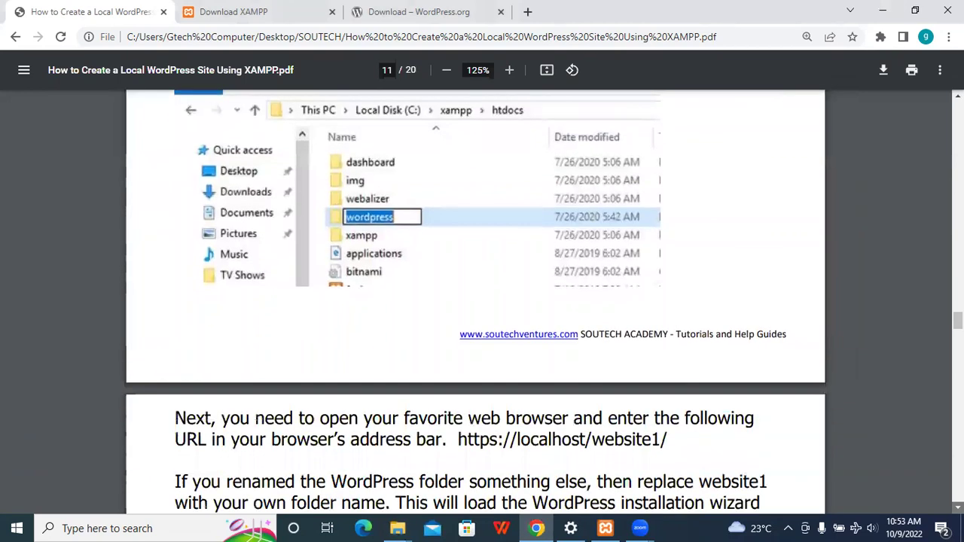
scroll(392, 166, down, 1)
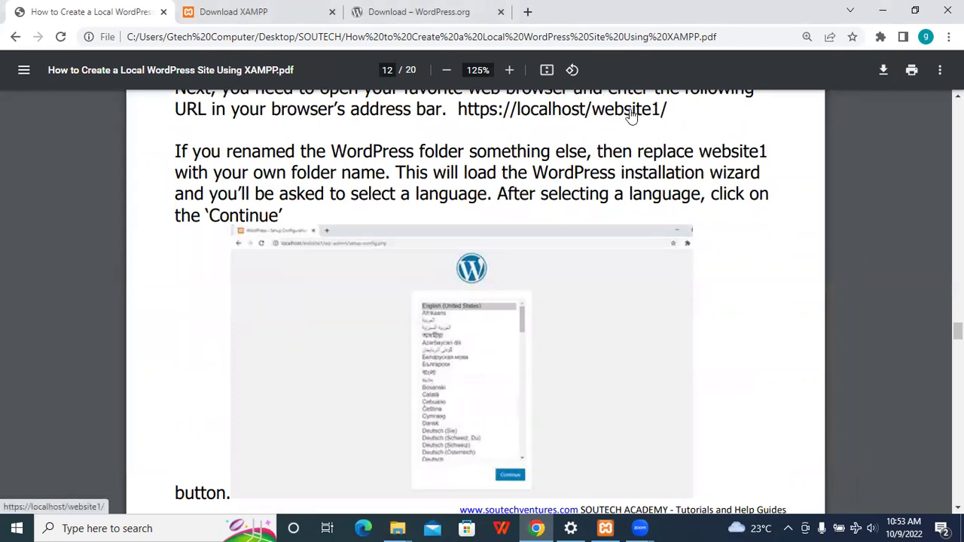
click(480, 11)
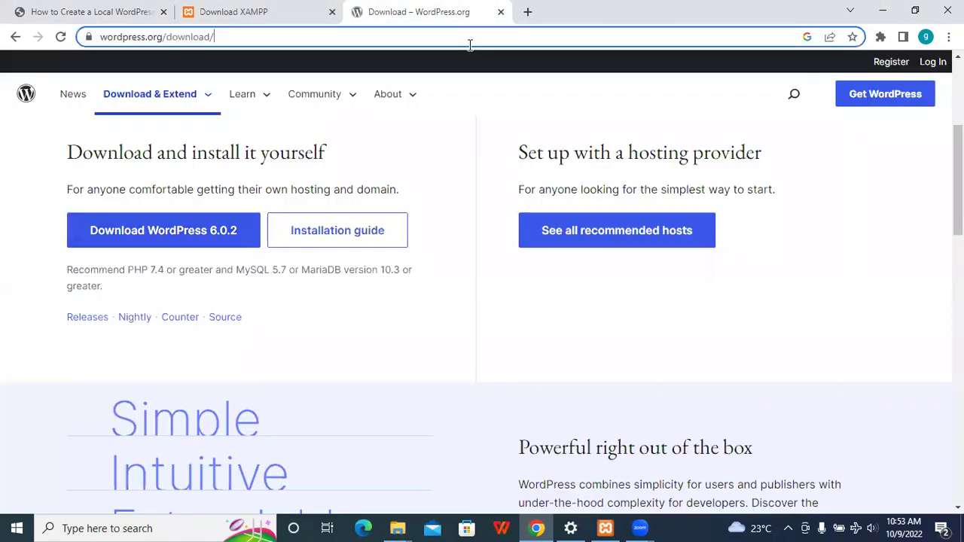
click(469, 45)
text(l)
key(BackSpace)
text(lo)
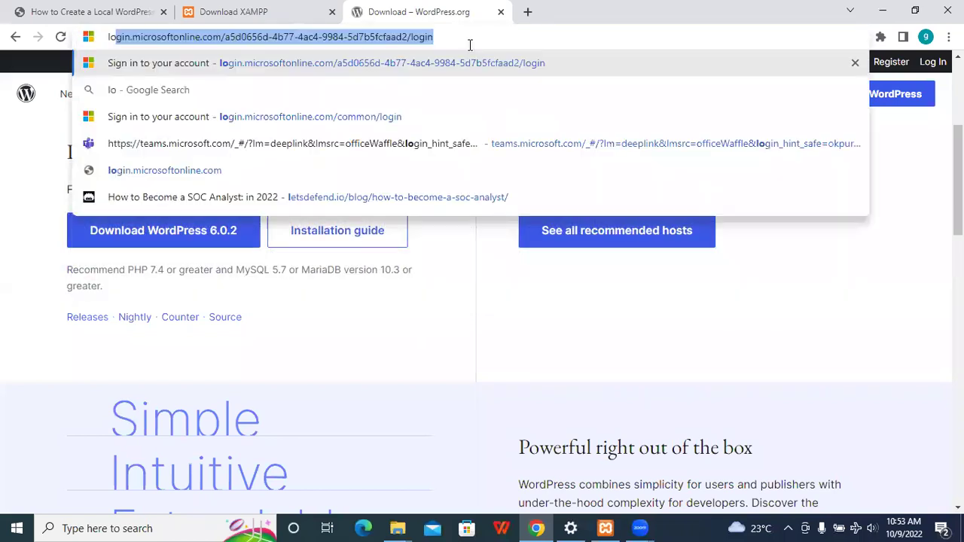
text(calhost/blogsite)
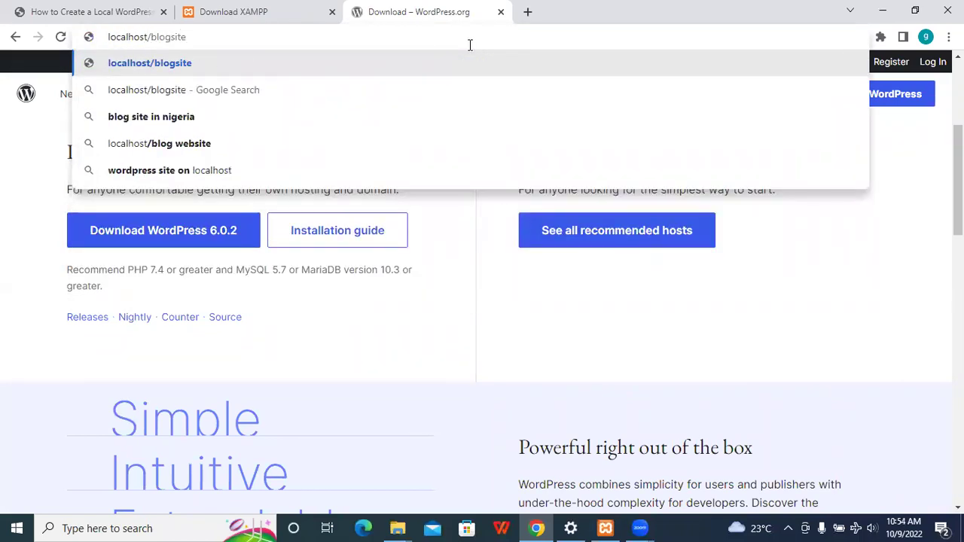
click(608, 528)
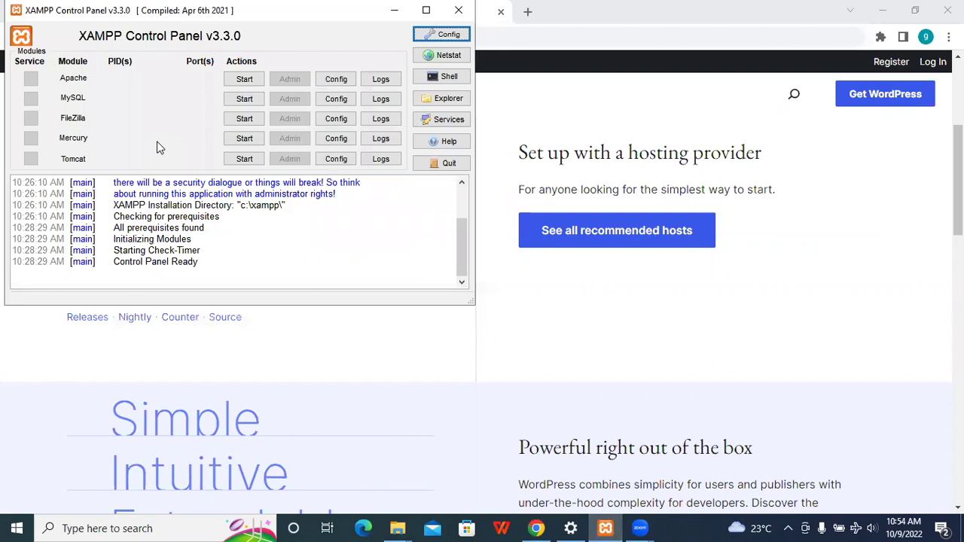
- Start Apache and MySQL, allowing mysqld and Apache HTTP Server through the firewall
click(241, 80)
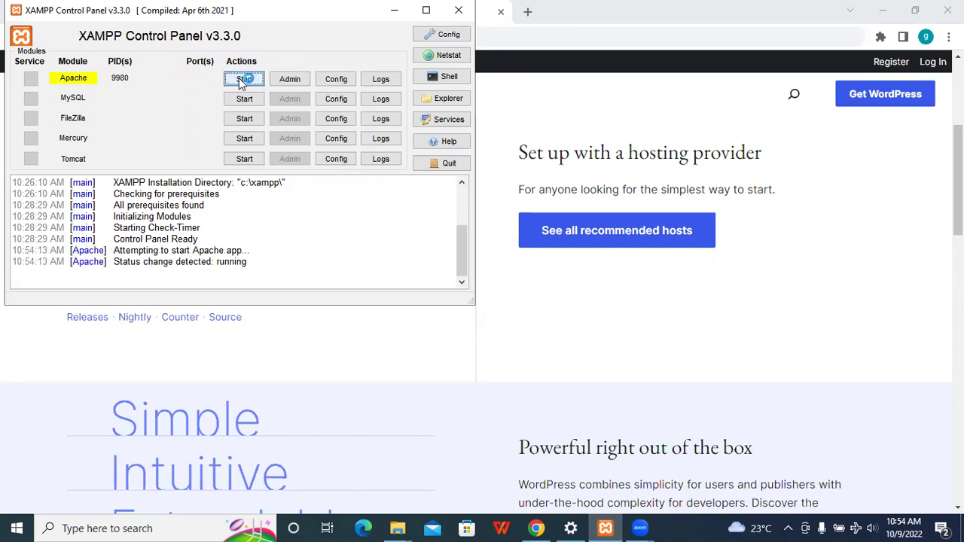
click(243, 101)
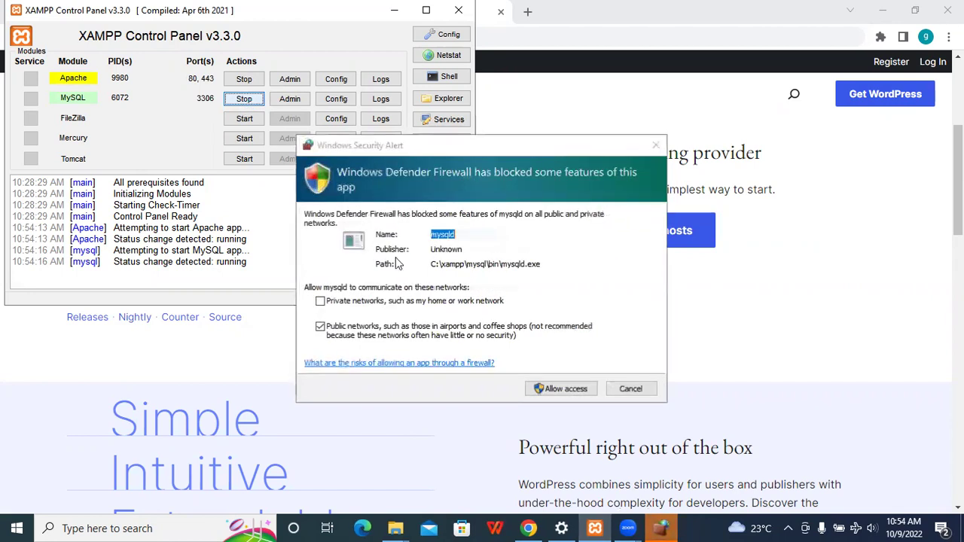
click(572, 389)
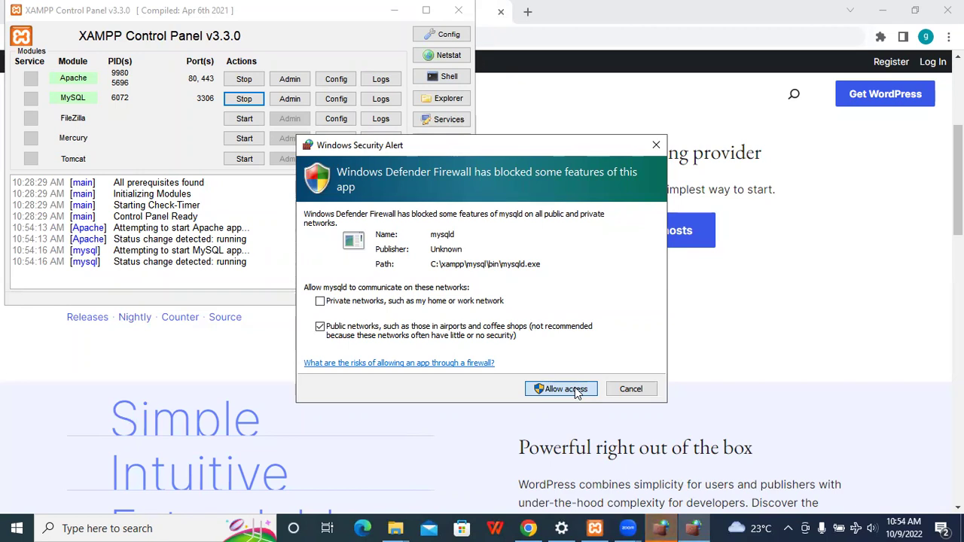
click(567, 389)
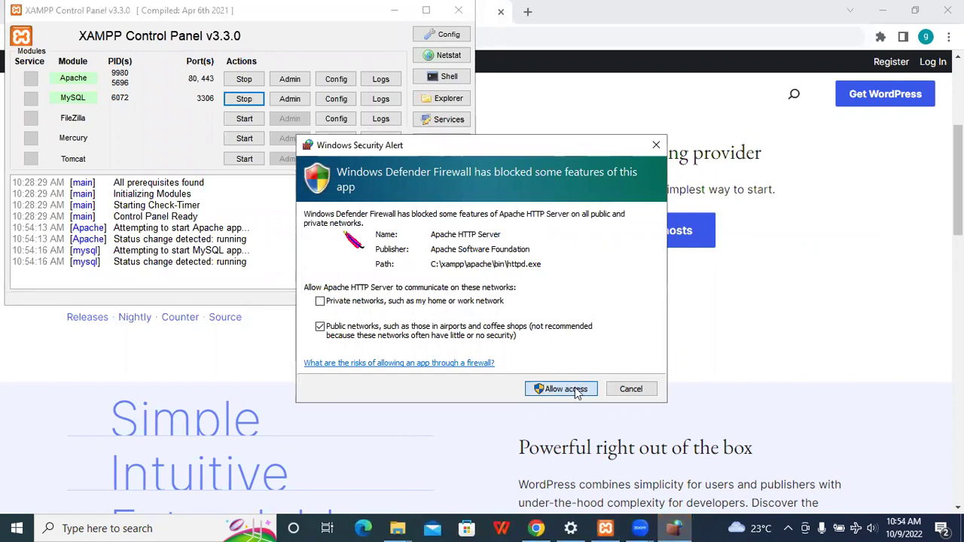
click(567, 389)
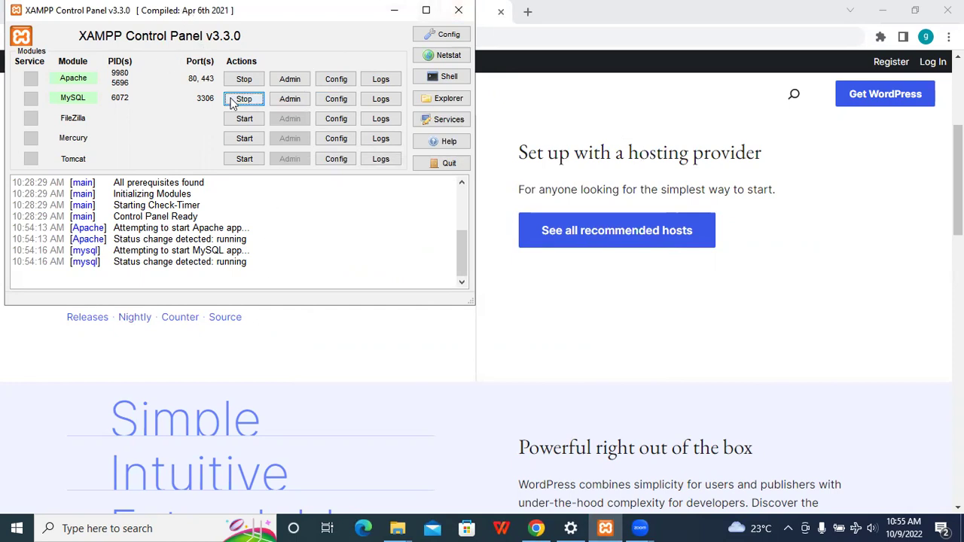
- Stop both servers, relaunch the XAMPP Control Panel from search, and start Apache and MySQL again
click(243, 79)
click(245, 101)
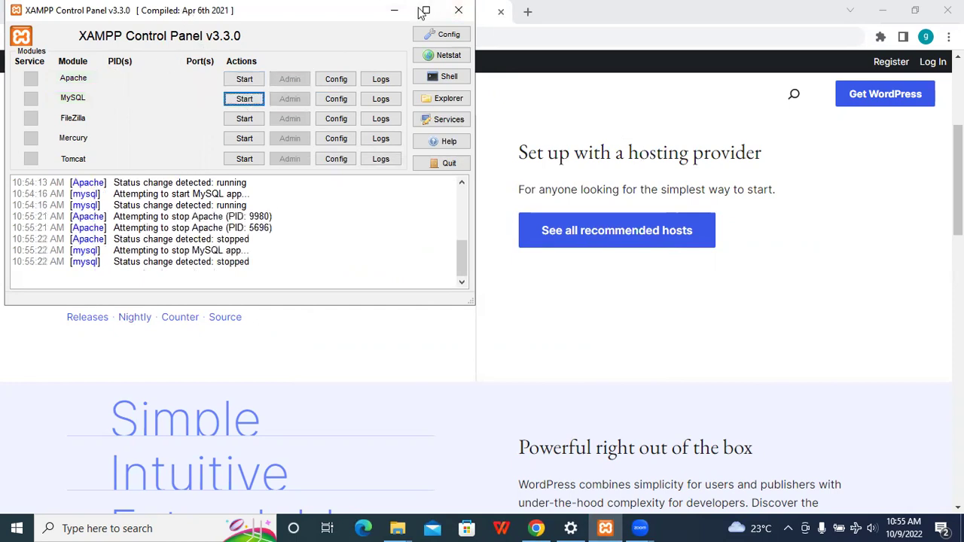
click(459, 9)
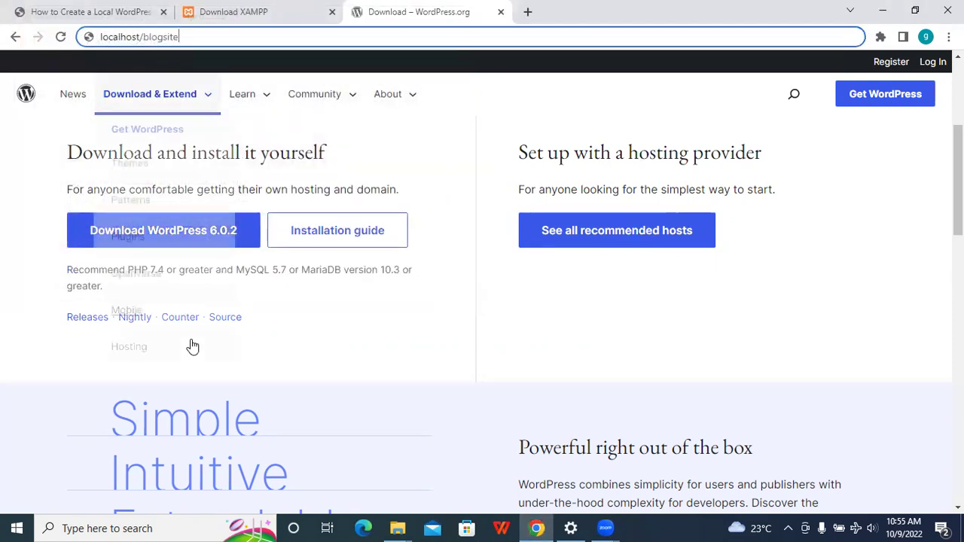
click(151, 528)
text(xamp)
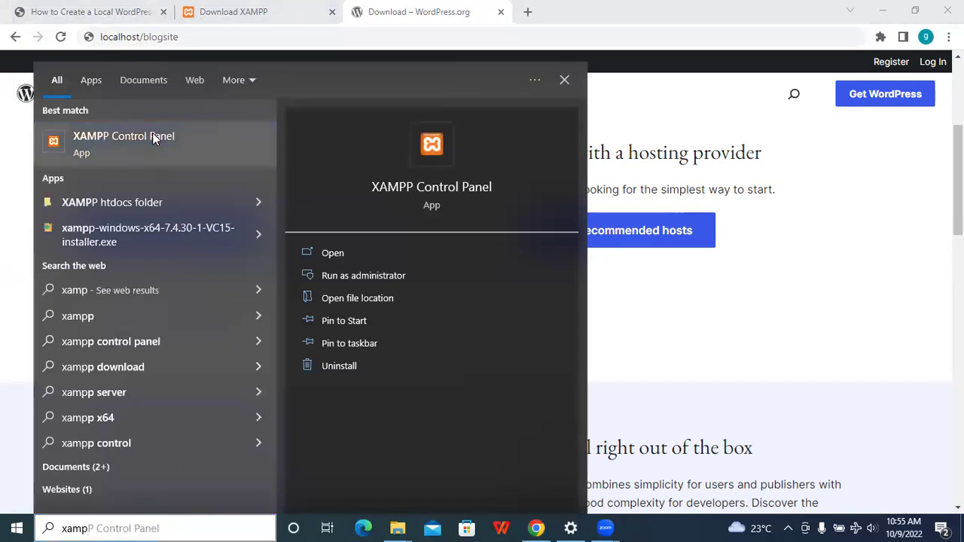
click(153, 137)
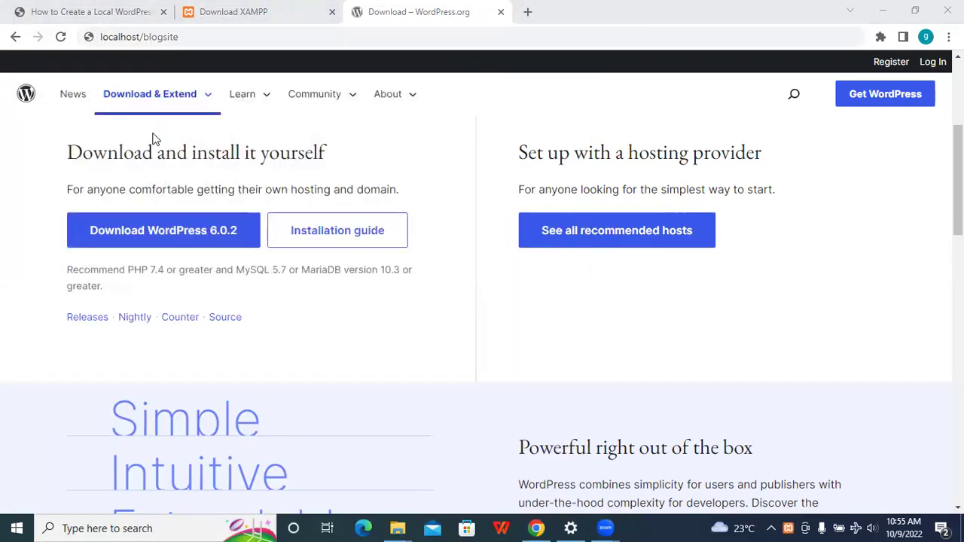
click(244, 80)
click(245, 99)
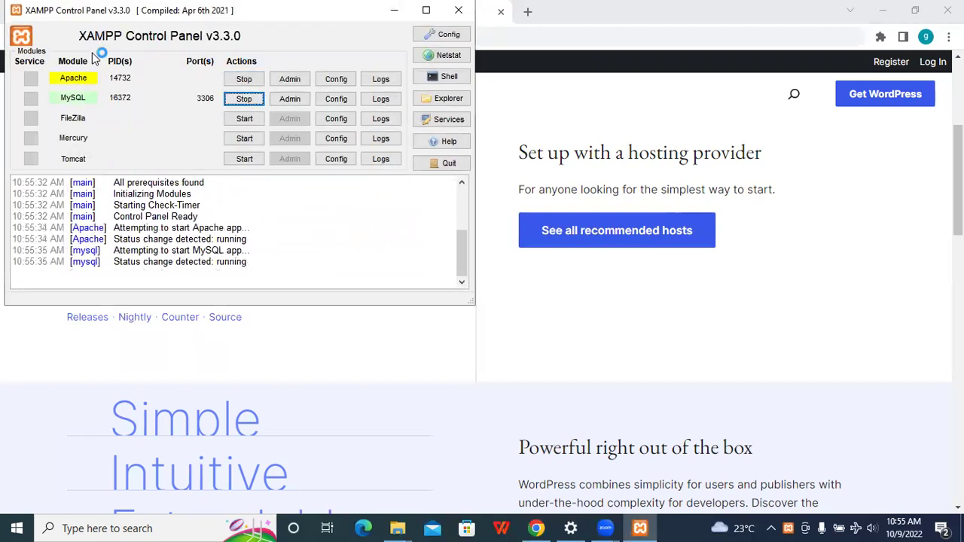
click(535, 34)
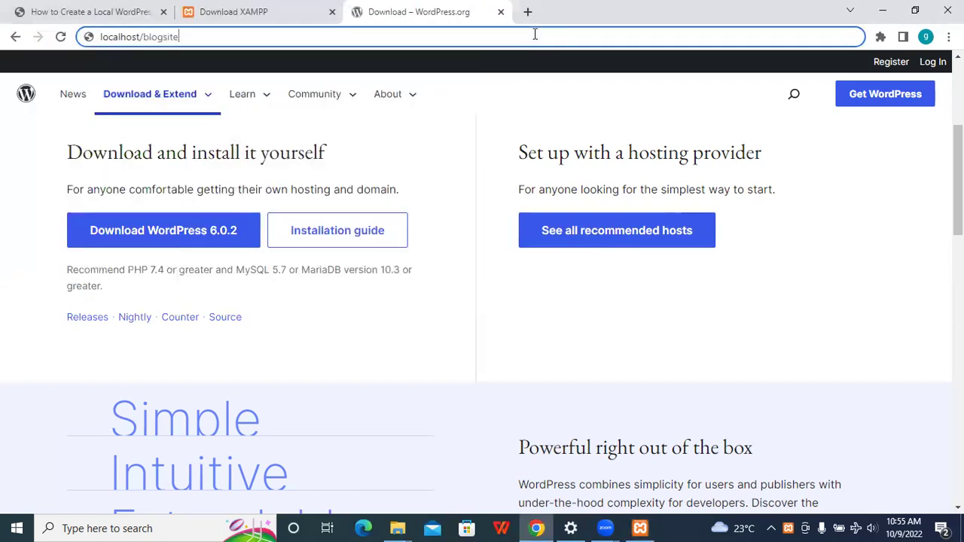
- Load localhost/blogsite to launch the WordPress installer, checking the blogsite folder in File Explorer
key(Return)
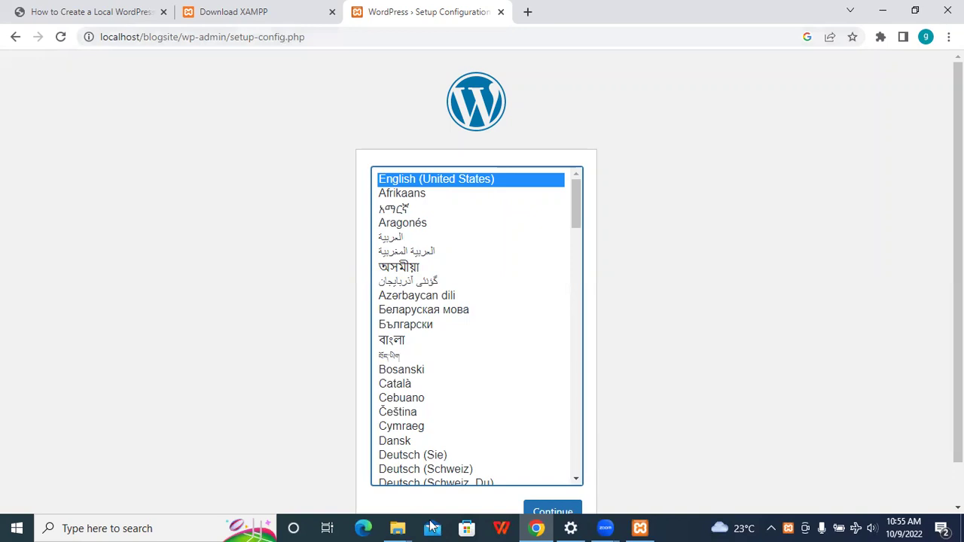
mouse_move(398, 528)
click(534, 471)
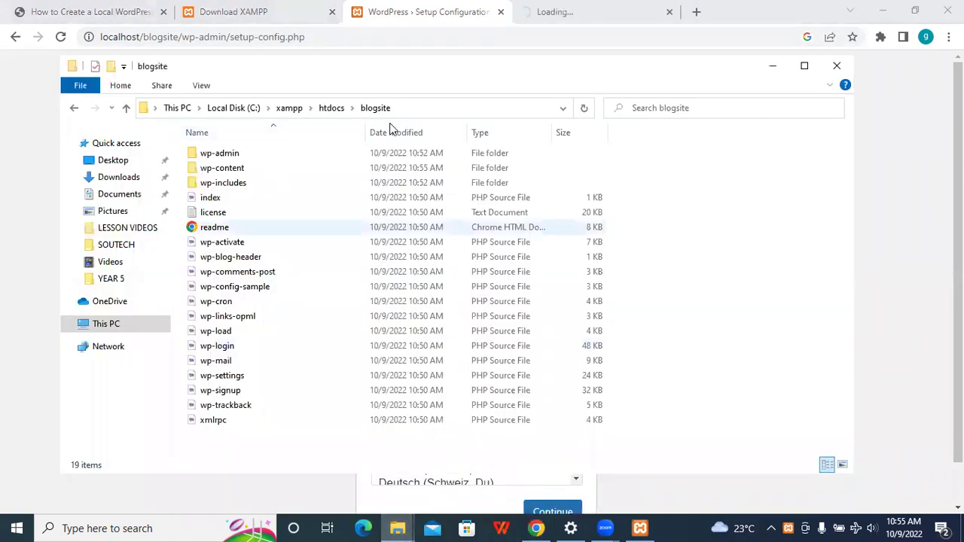
click(669, 12)
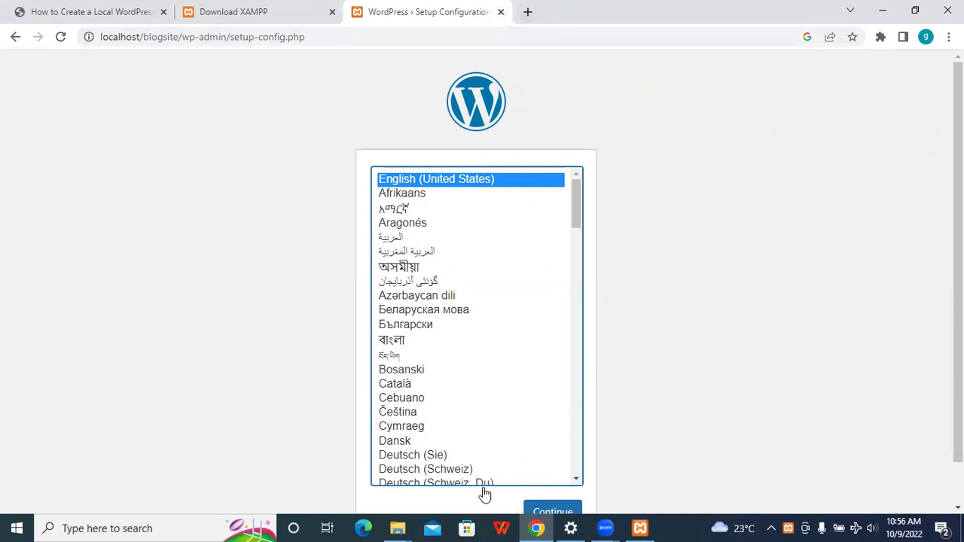
click(396, 528)
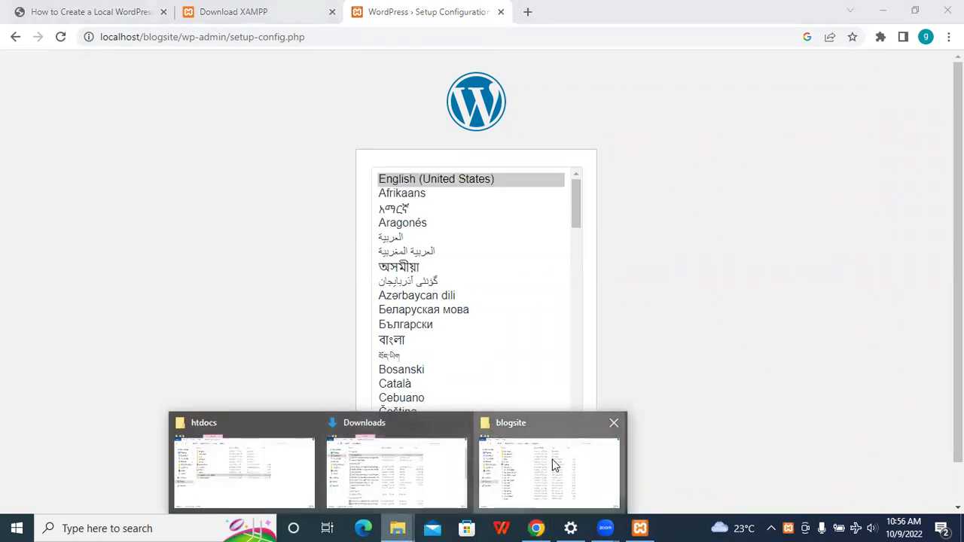
click(551, 463)
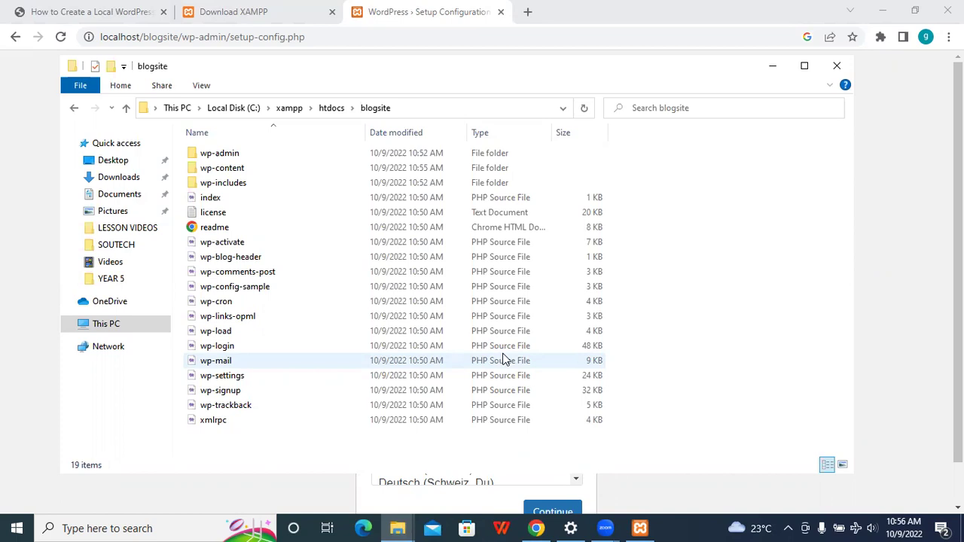
click(957, 271)
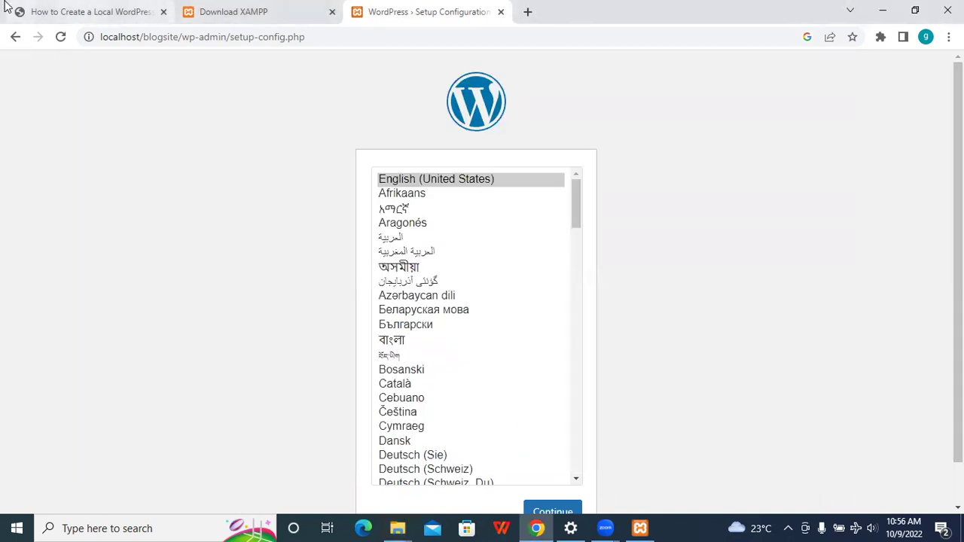
click(6, 5)
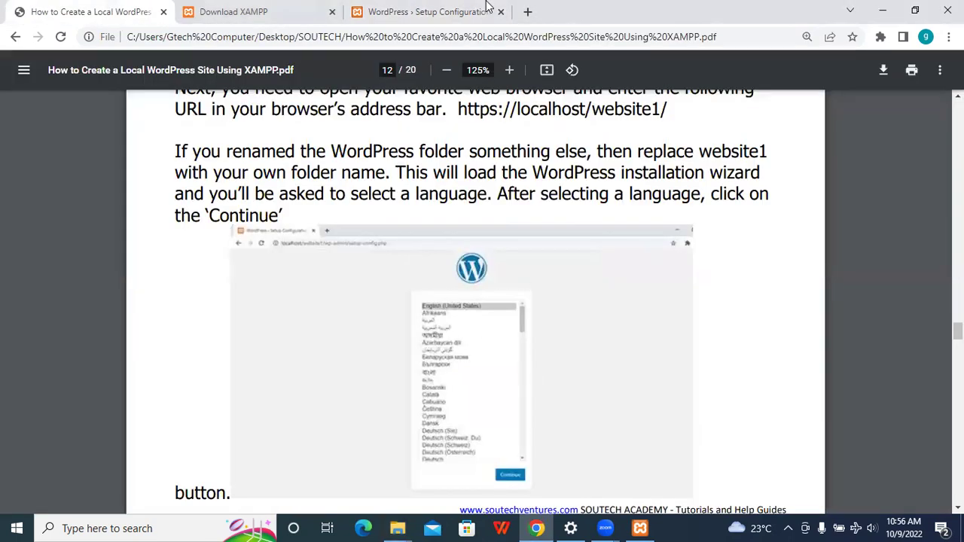
- Review the guide's language step, then continue the WordPress setup in English (United States)
click(444, 7)
click(126, 9)
scroll(784, 231, down, 5)
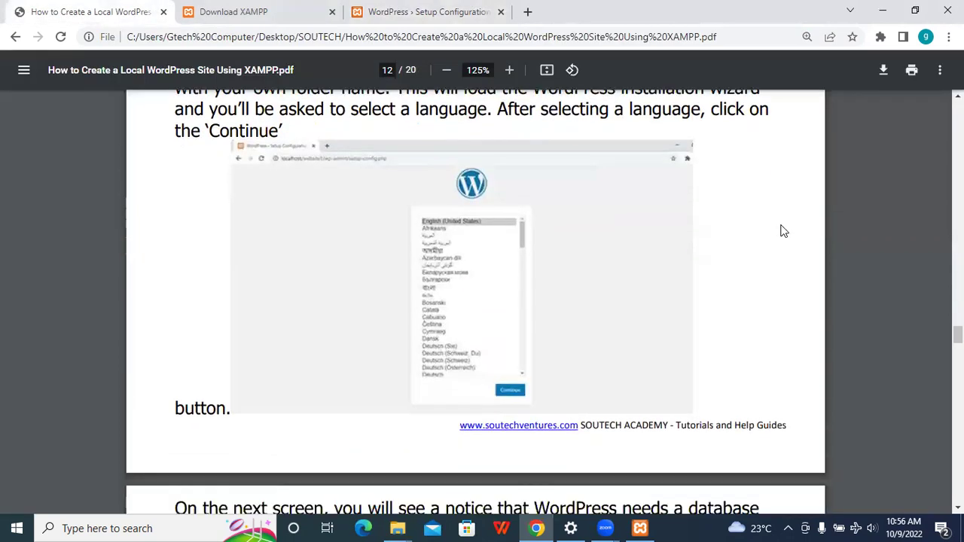
scroll(783, 232, up, 5)
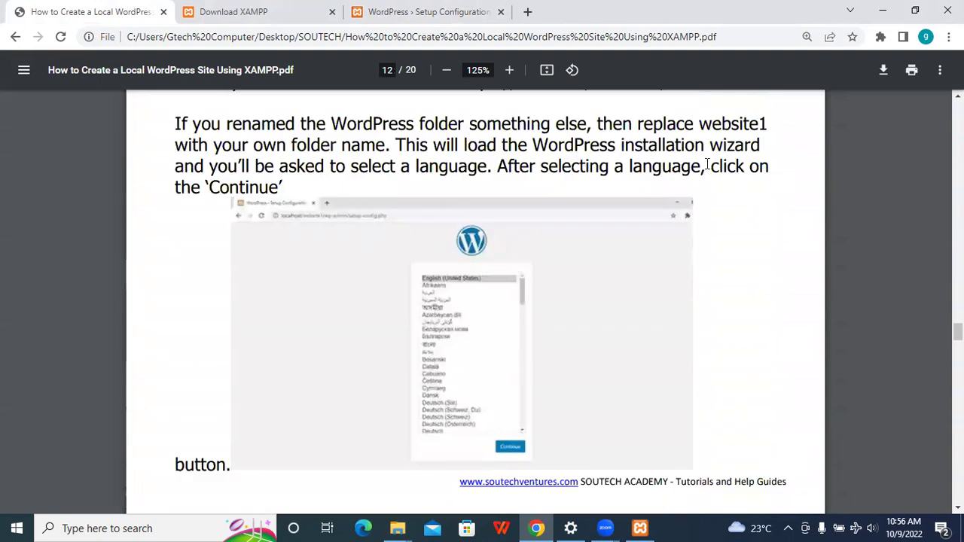
click(414, 11)
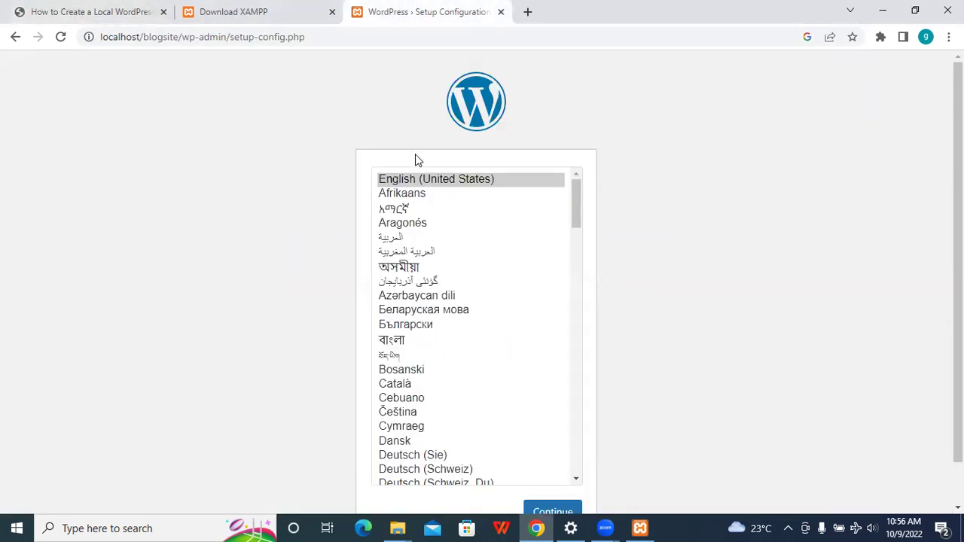
scroll(657, 210, down, 1)
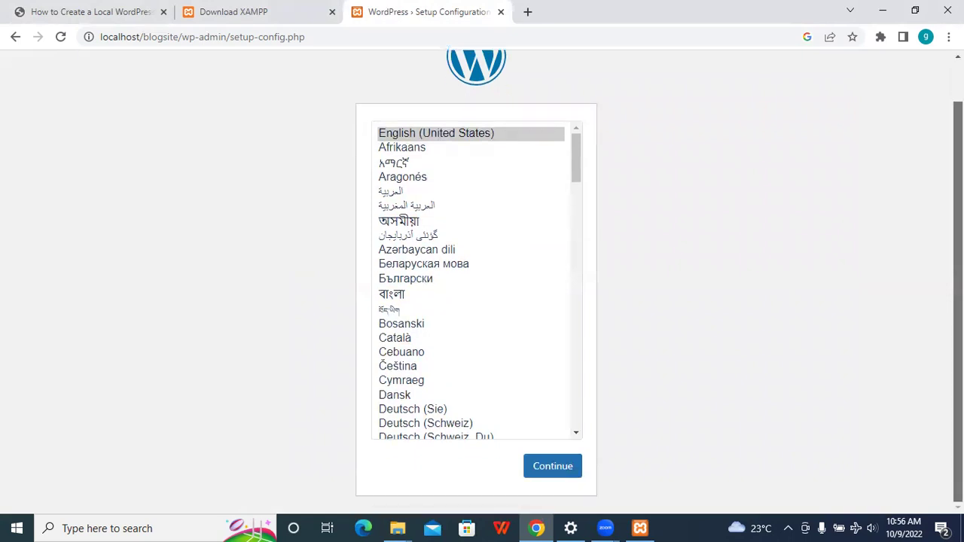
click(552, 482)
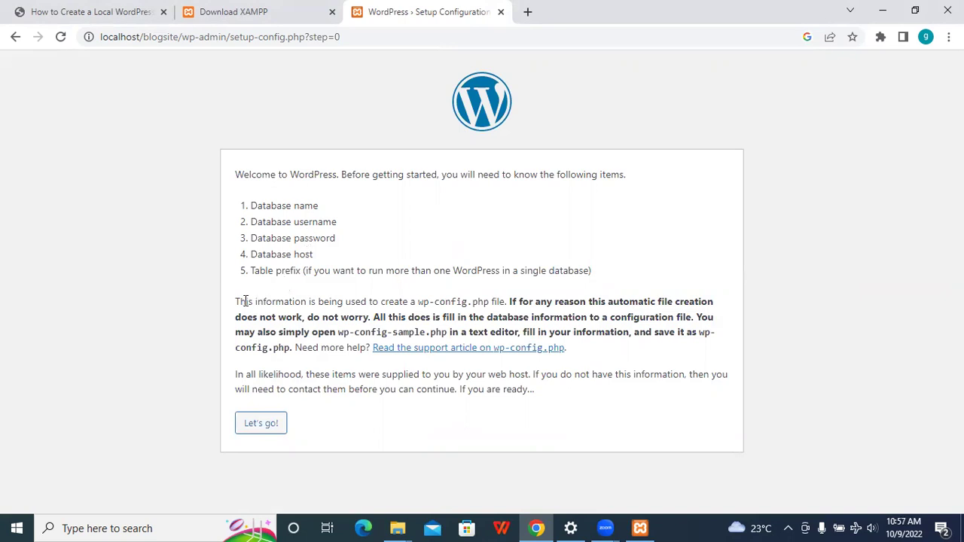
- Highlight the wp-config.php file name in the setup page's notice
drag(411, 301, 473, 302)
click(473, 302)
drag(417, 301, 487, 308)
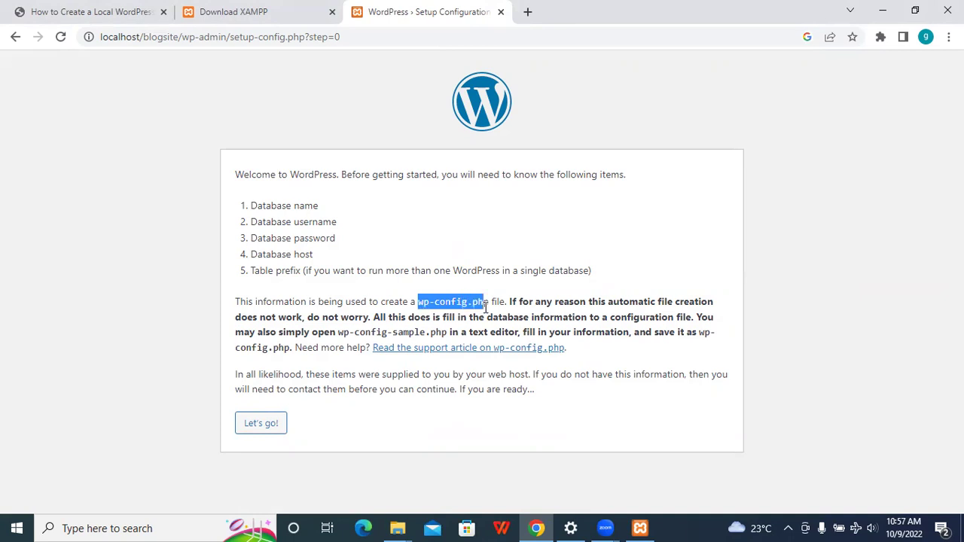
- Bring up the blogsite folder window and select the wp-config-sample file
click(397, 528)
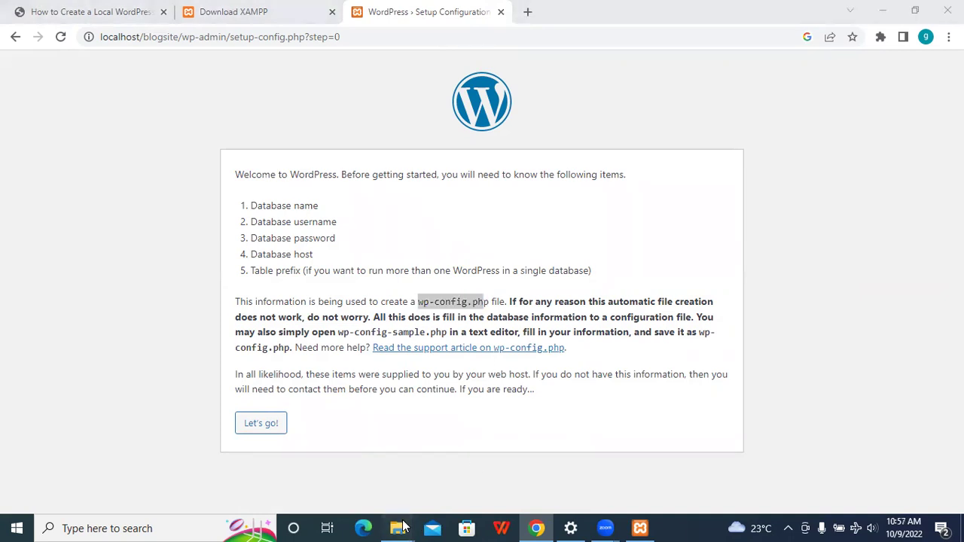
click(519, 479)
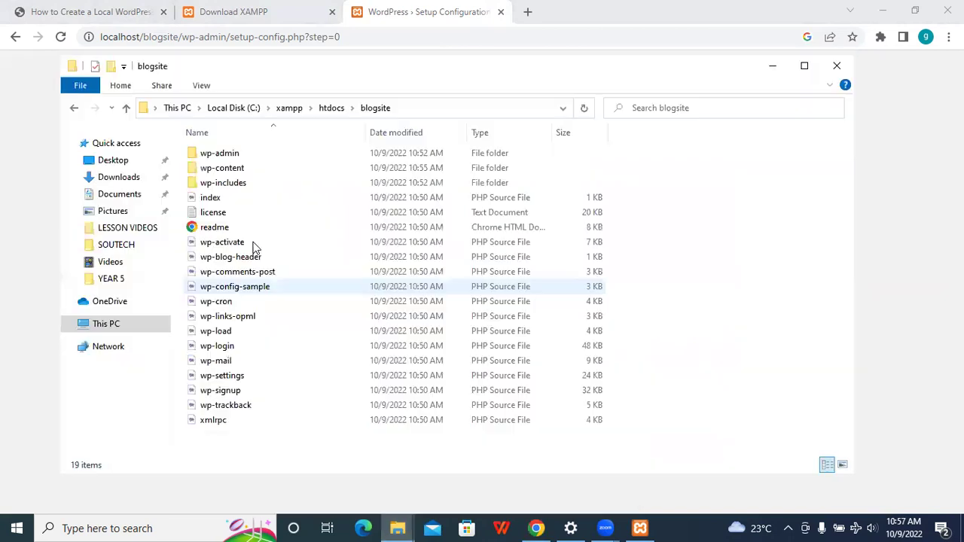
click(247, 292)
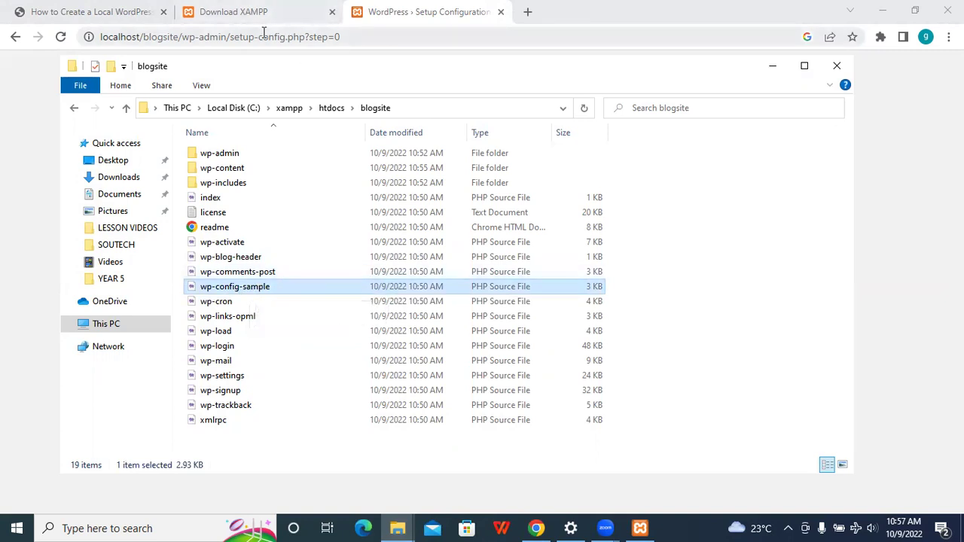
click(399, 6)
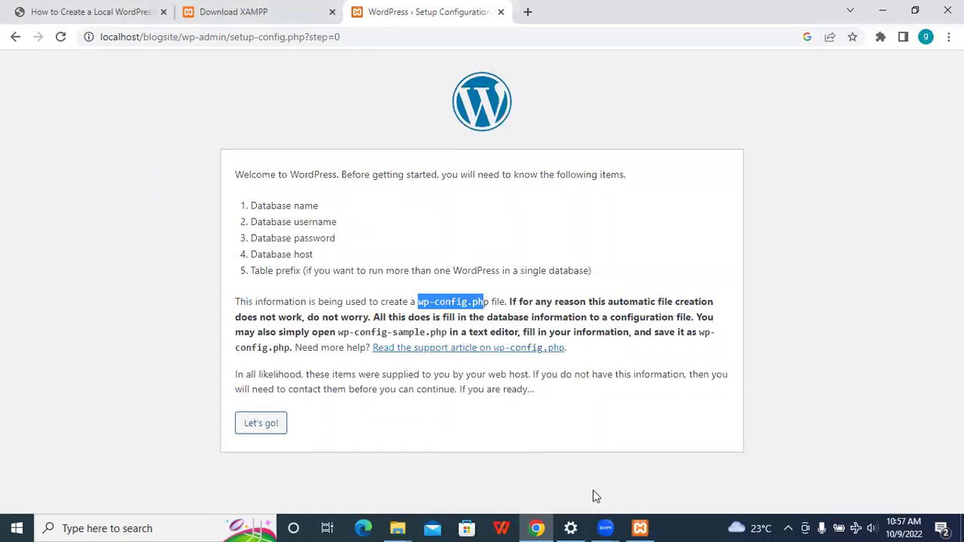
mouse_move(397, 528)
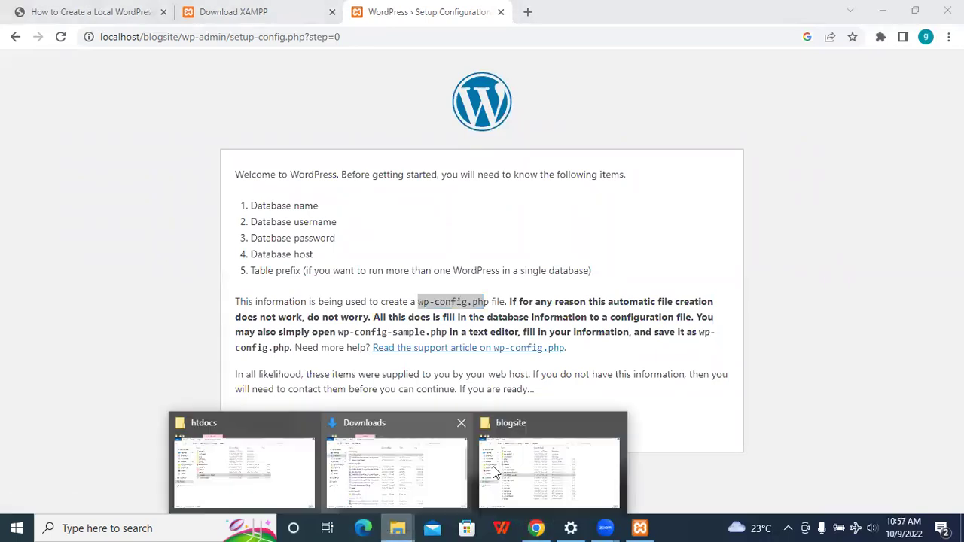
click(508, 473)
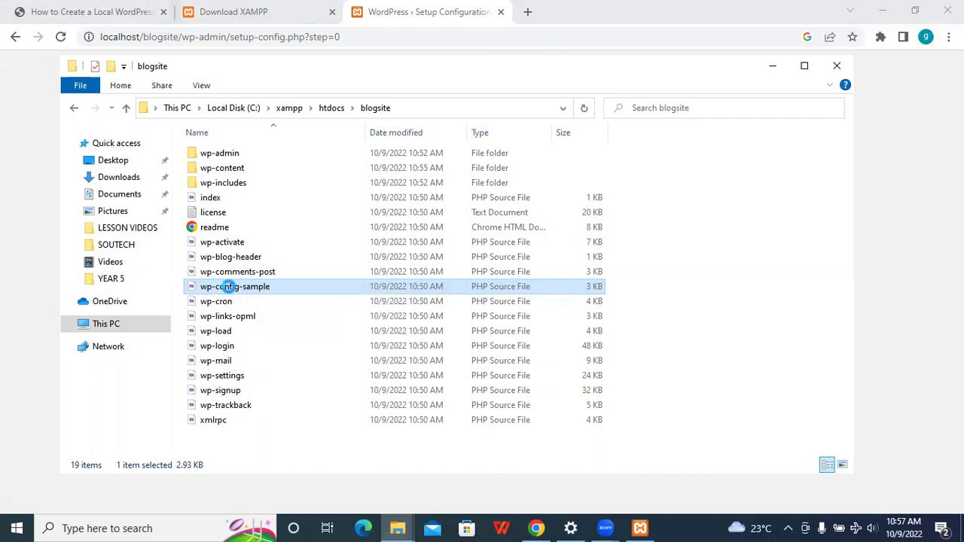
- Open wp-config-sample in the code editor and close the Downloads and htdocs folder windows
right_click(231, 288)
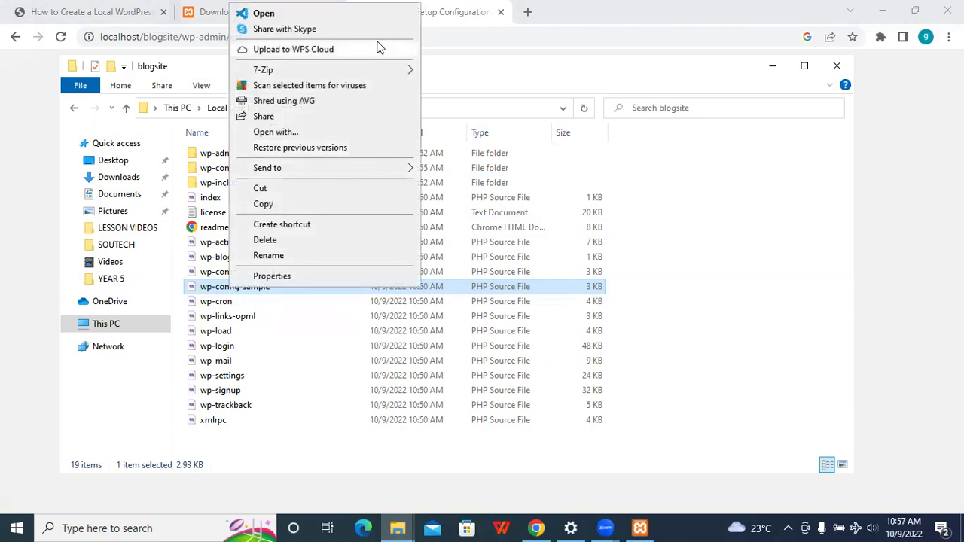
click(365, 10)
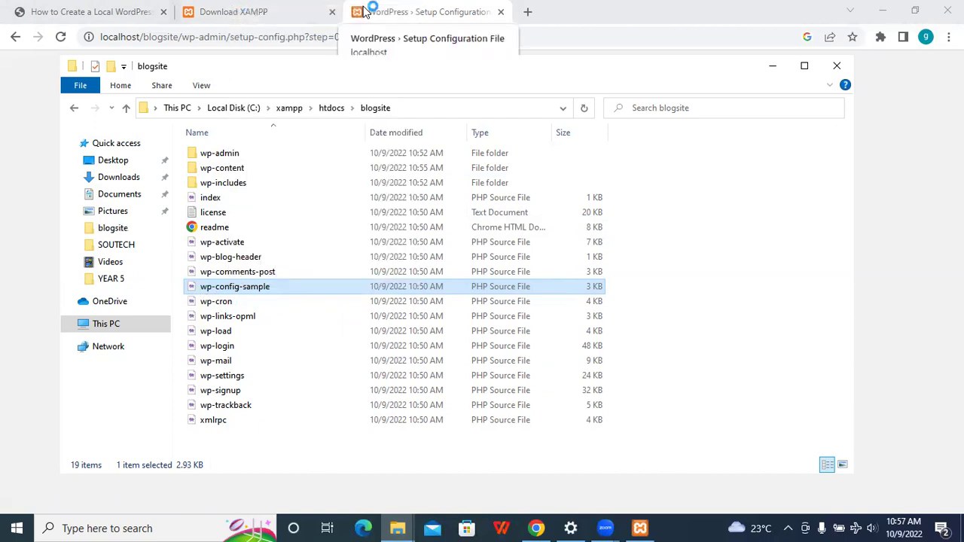
click(397, 531)
click(461, 424)
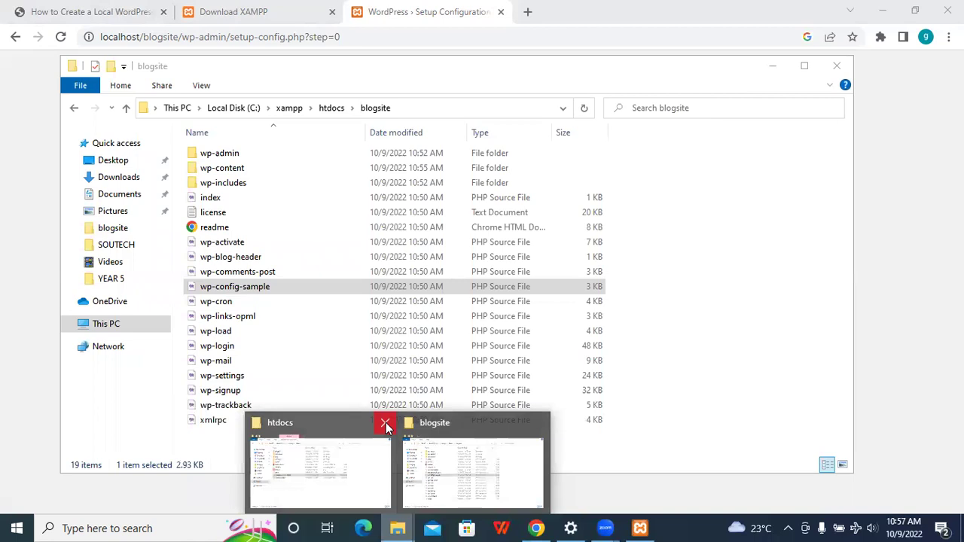
click(386, 424)
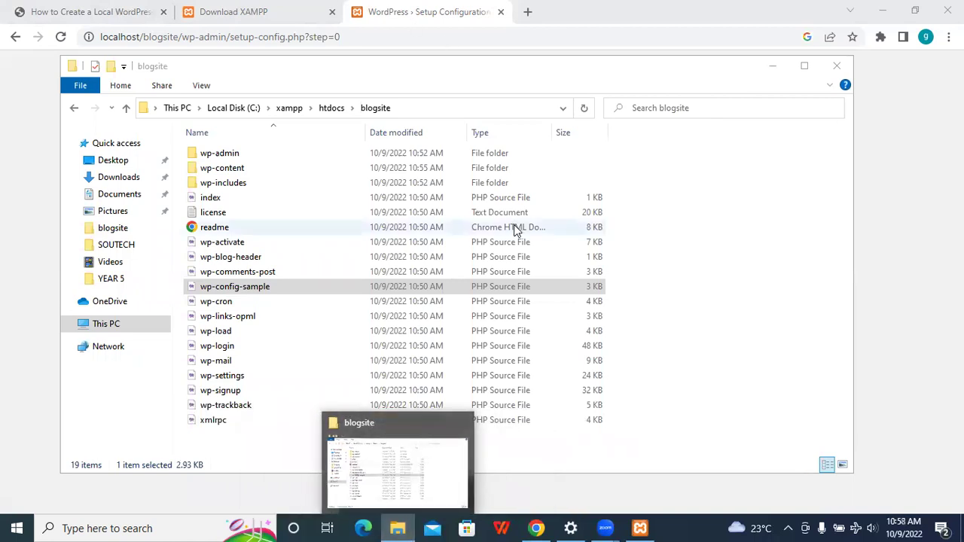
click(774, 238)
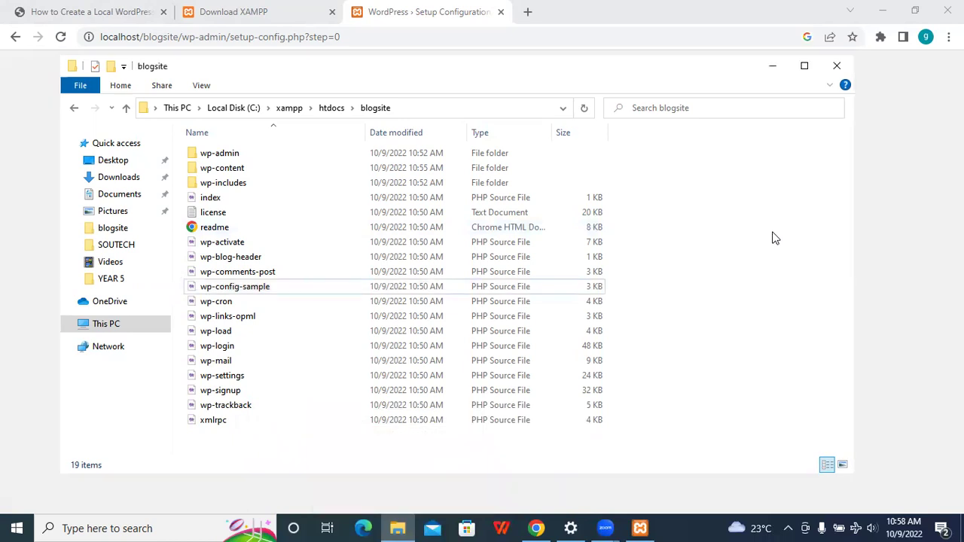
- Highlight the database name, username and password requirements on the WordPress setup page
click(940, 197)
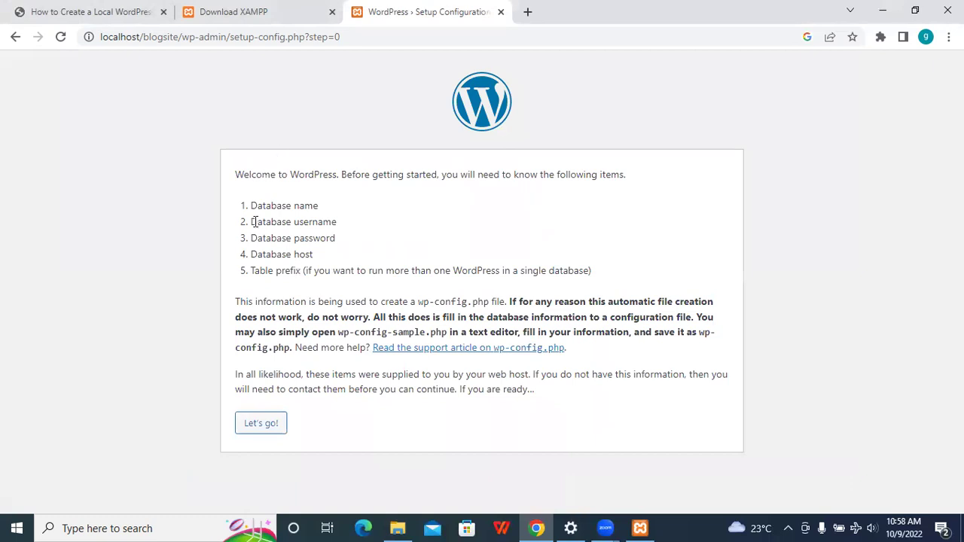
drag(332, 205, 244, 206)
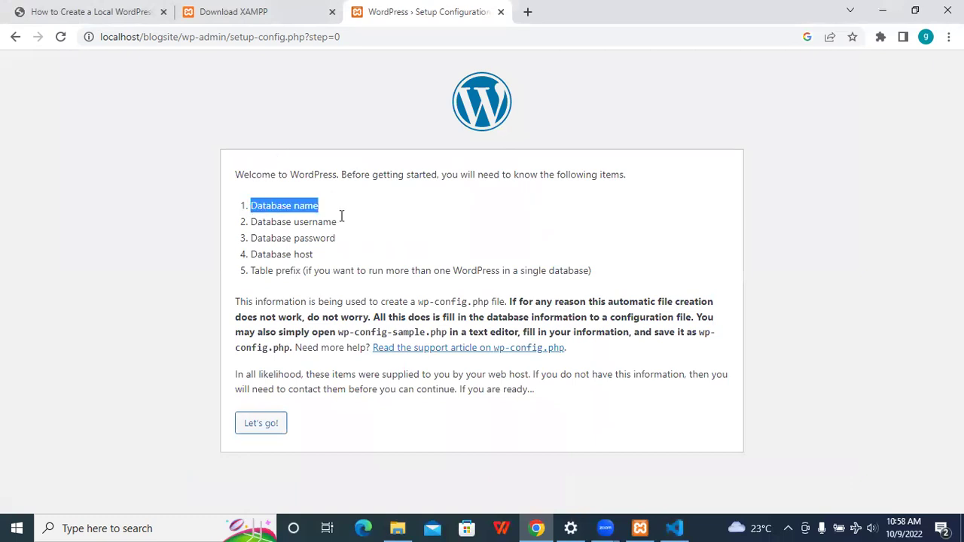
drag(348, 225, 256, 221)
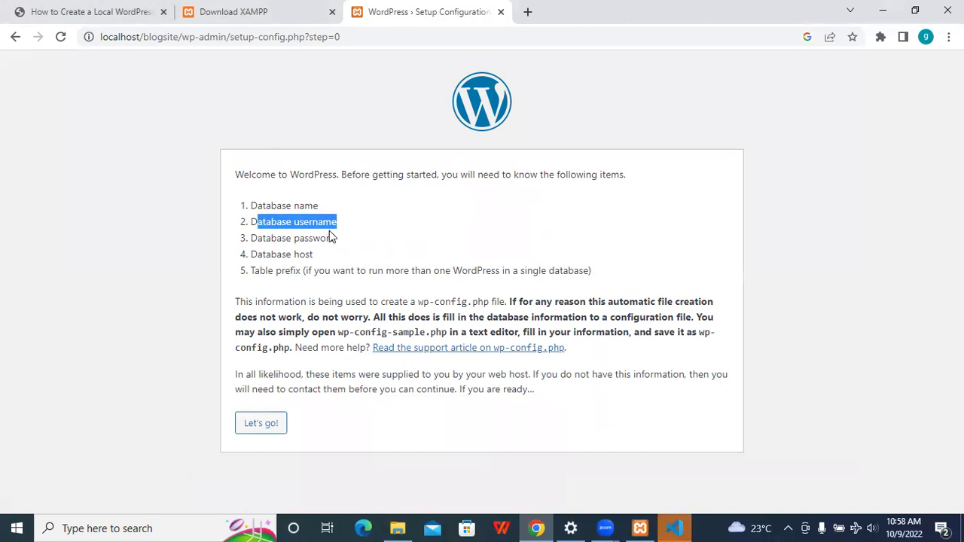
click(332, 243)
drag(331, 241, 267, 232)
click(317, 254)
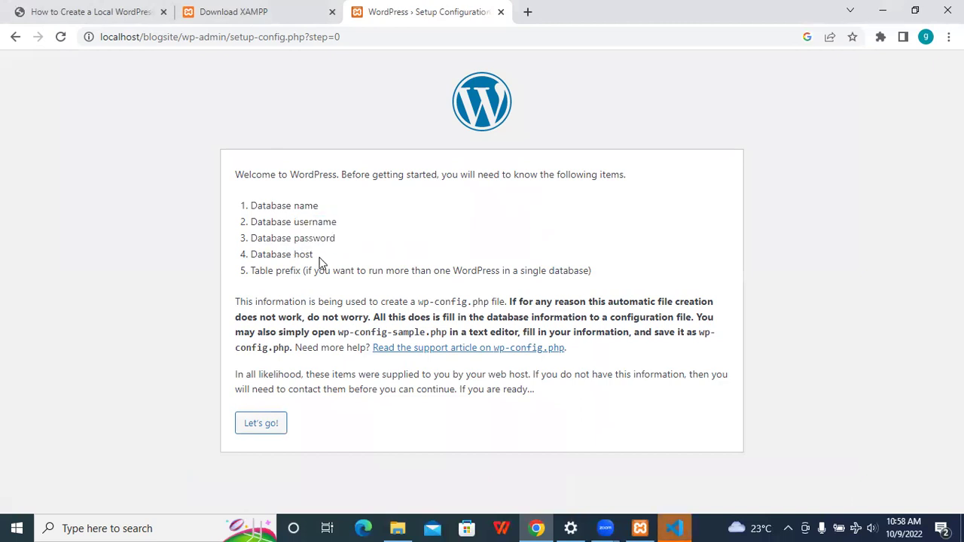
click(682, 528)
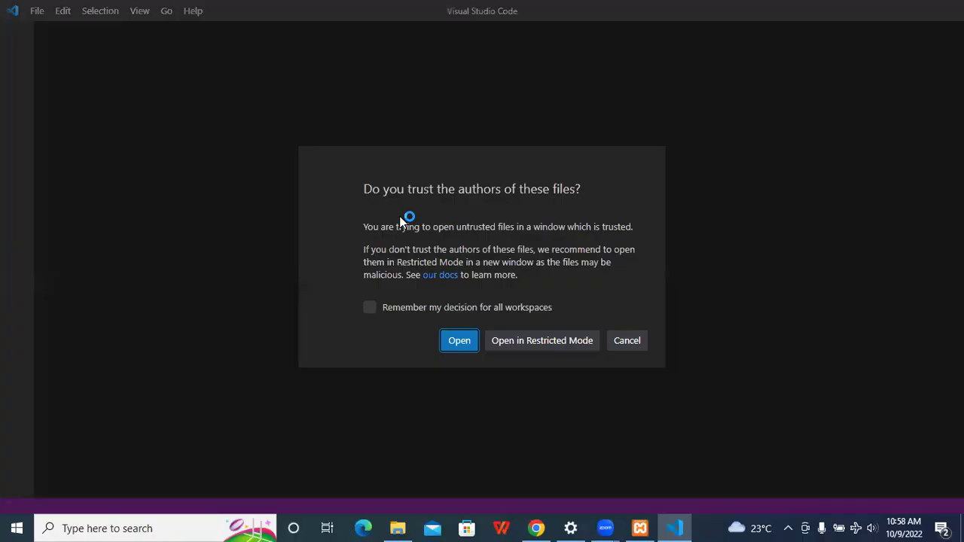
- Trust the files, close Untitled-1.ipynb, and review wp-config-sample.php's database settings
click(441, 315)
click(458, 341)
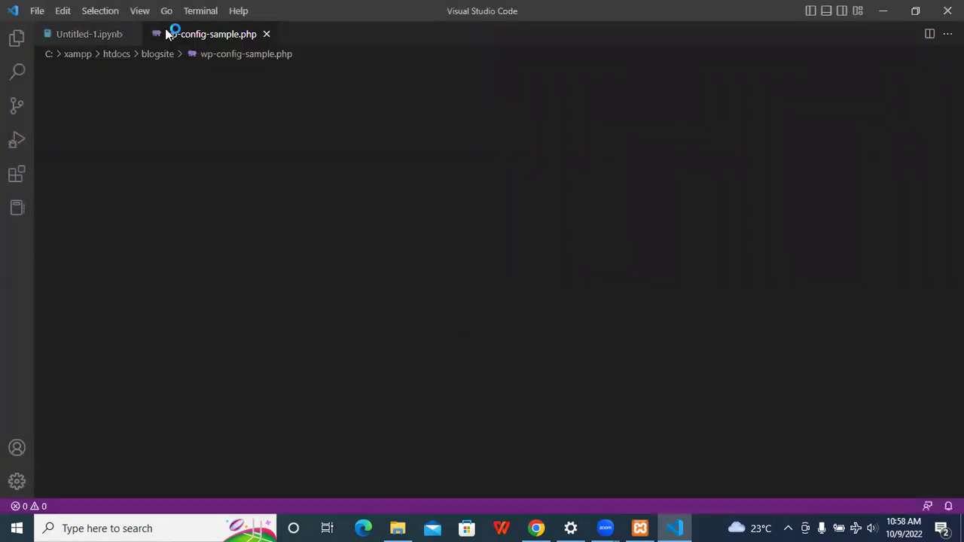
click(131, 35)
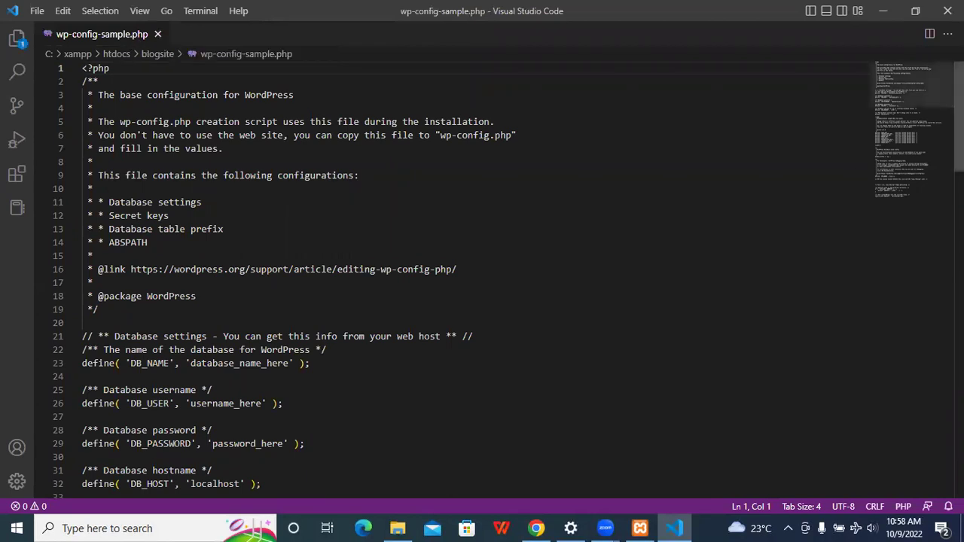
scroll(482, 279, down, 5)
scroll(482, 279, up, 5)
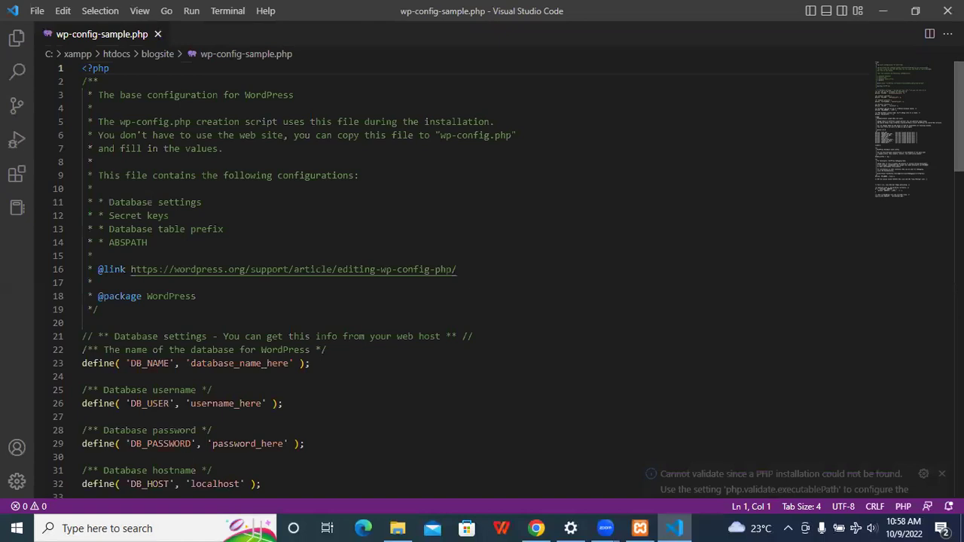
scroll(482, 279, down, 5)
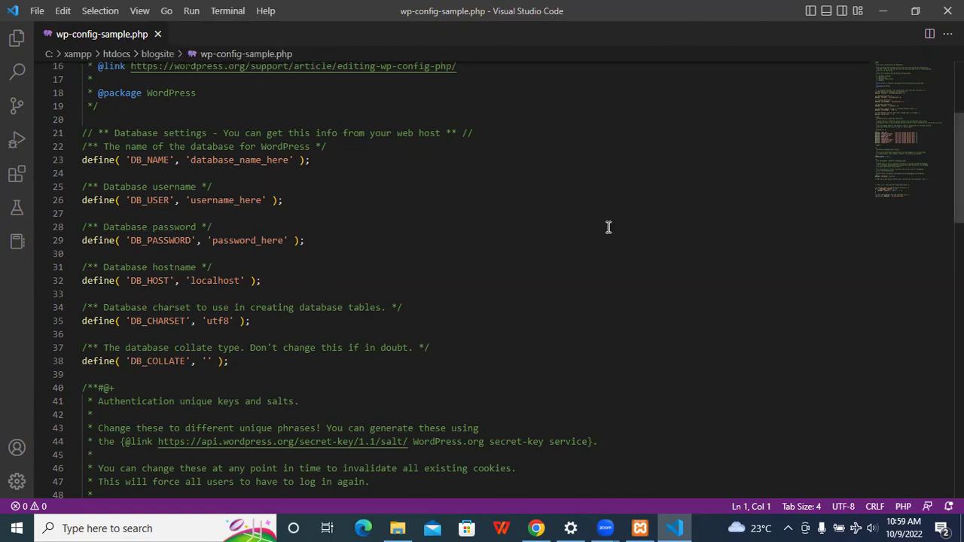
click(882, 12)
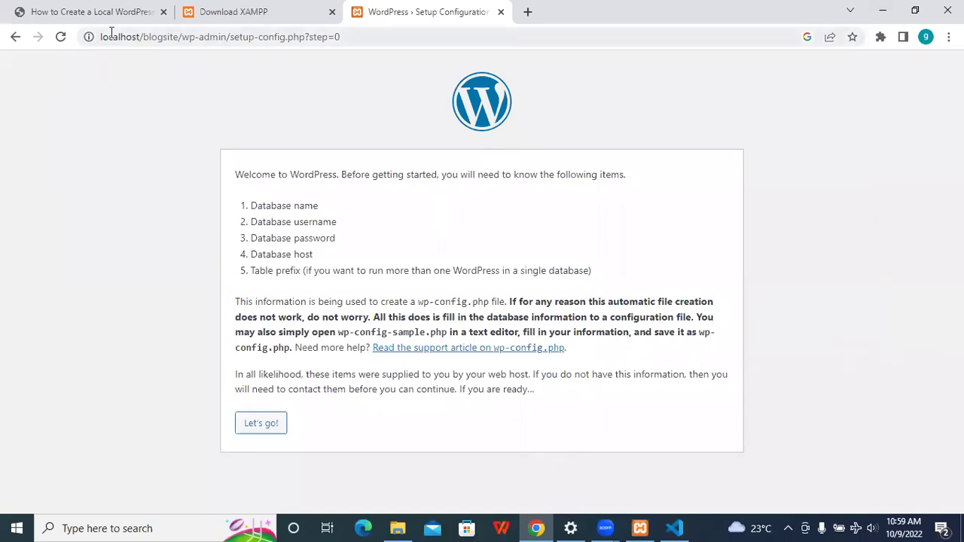
- Return to the PDF guide and scroll to page 14 on creating a database in phpMyAdmin
click(92, 12)
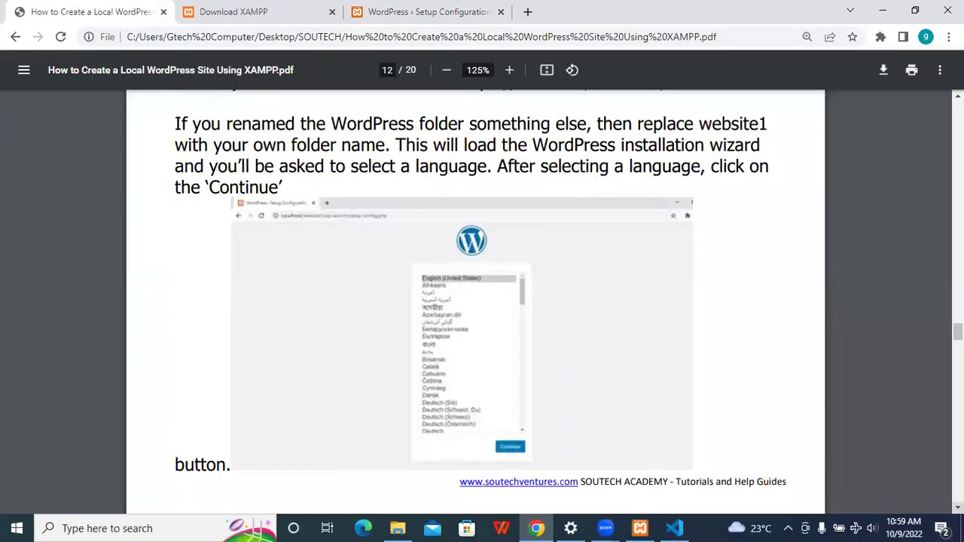
scroll(474, 301, down, 6)
scroll(475, 301, down, 5)
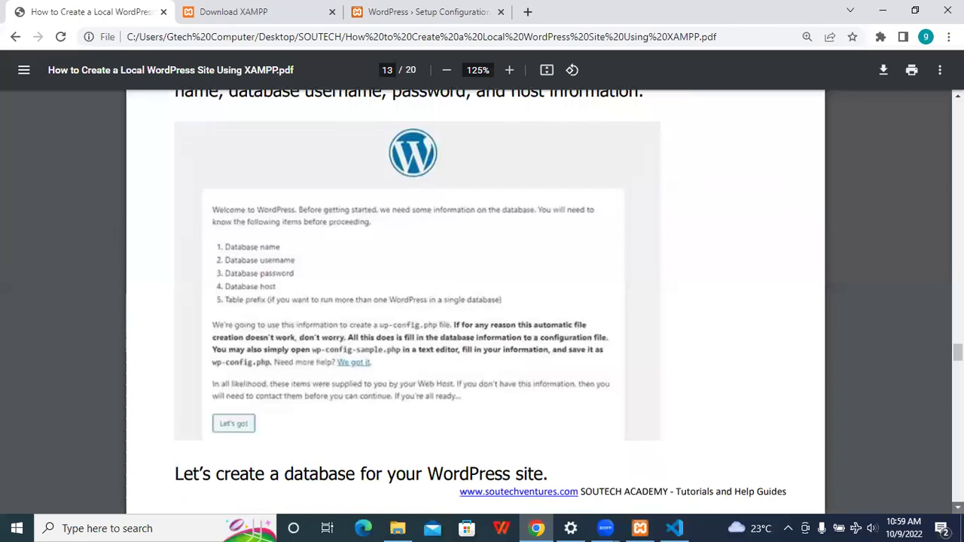
scroll(474, 301, down, 1)
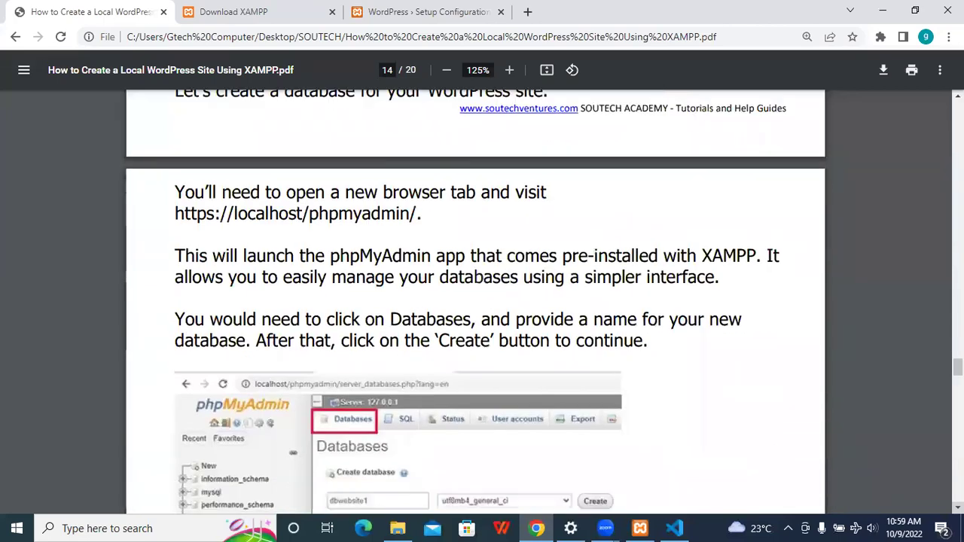
scroll(455, 169, up, 5)
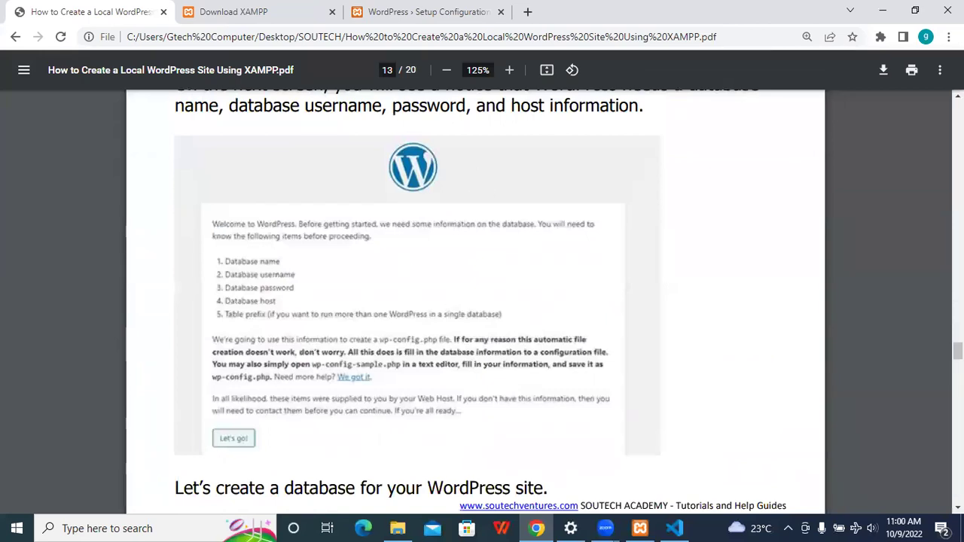
scroll(455, 169, down, 3)
scroll(259, 207, down, 3)
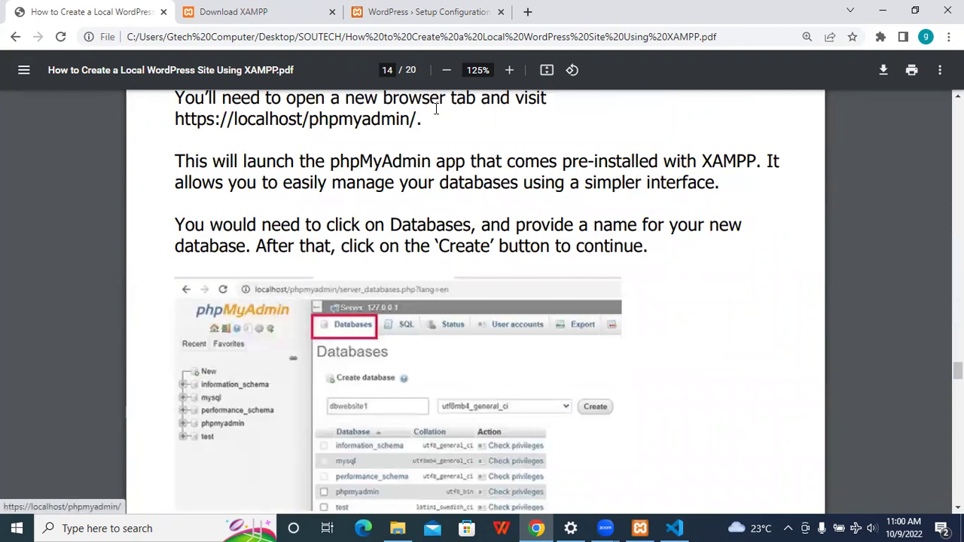
- Load localhost/phpmyadmin in a new Chrome tab
click(527, 12)
text(loca)
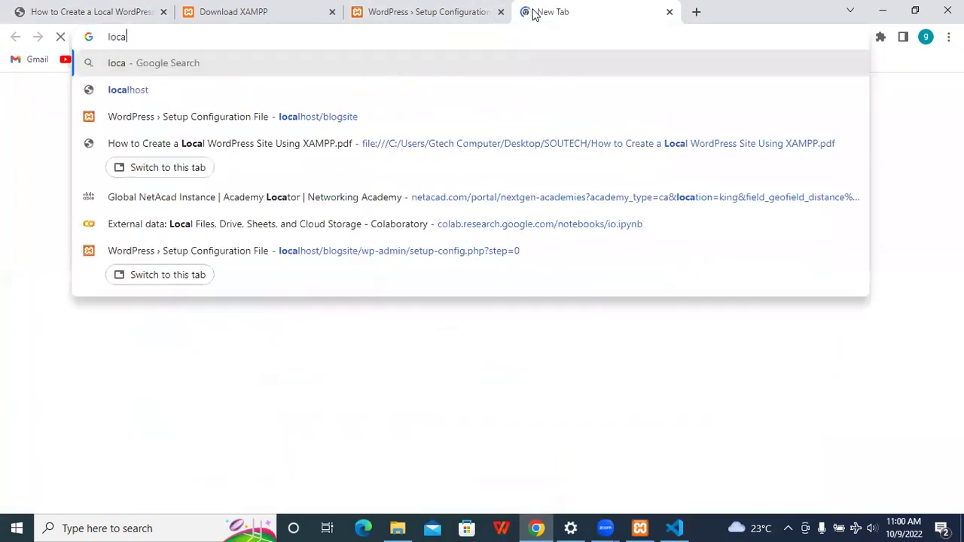
text(lhost/phpmyadmin)
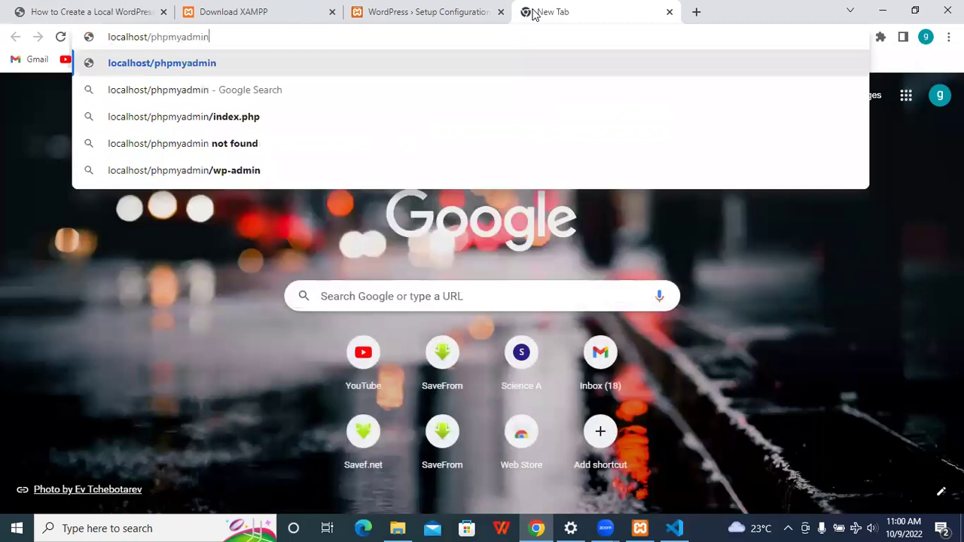
key(Return)
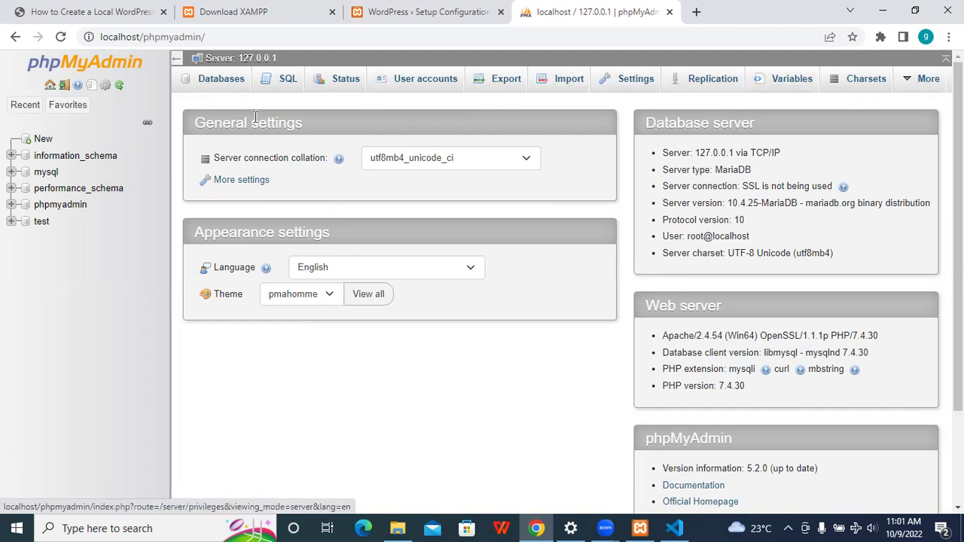
- Open phpMyAdmin's Databases list and close an accidentally opened blank tab
click(213, 89)
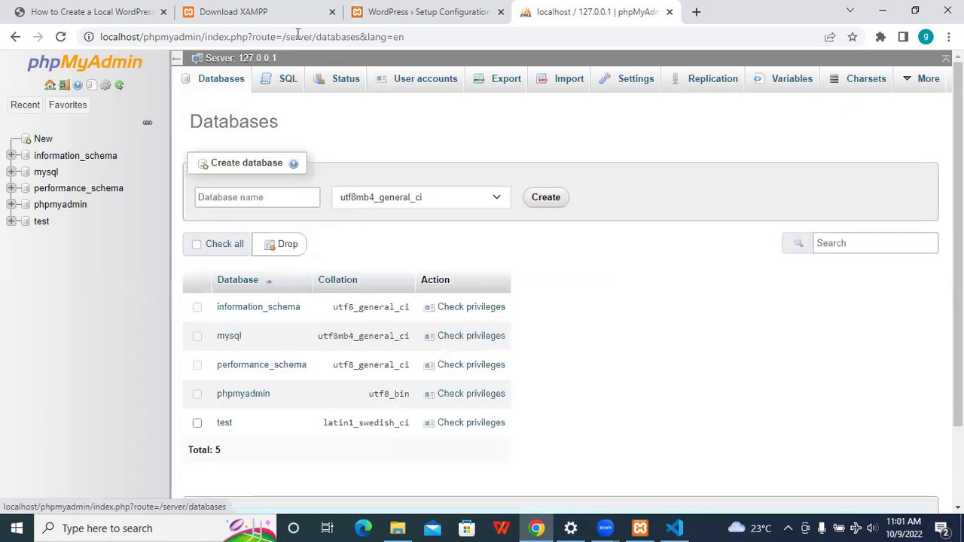
click(405, 9)
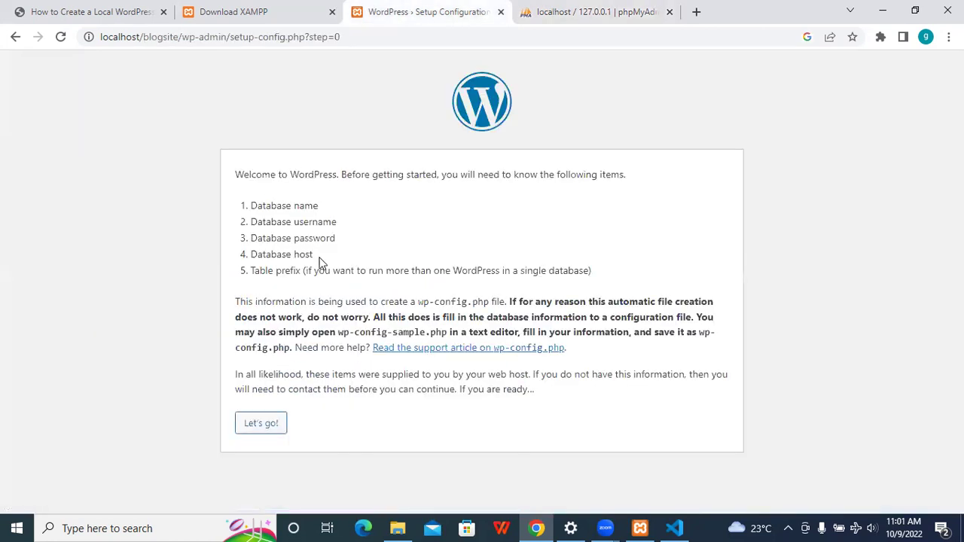
middle_click(140, 38)
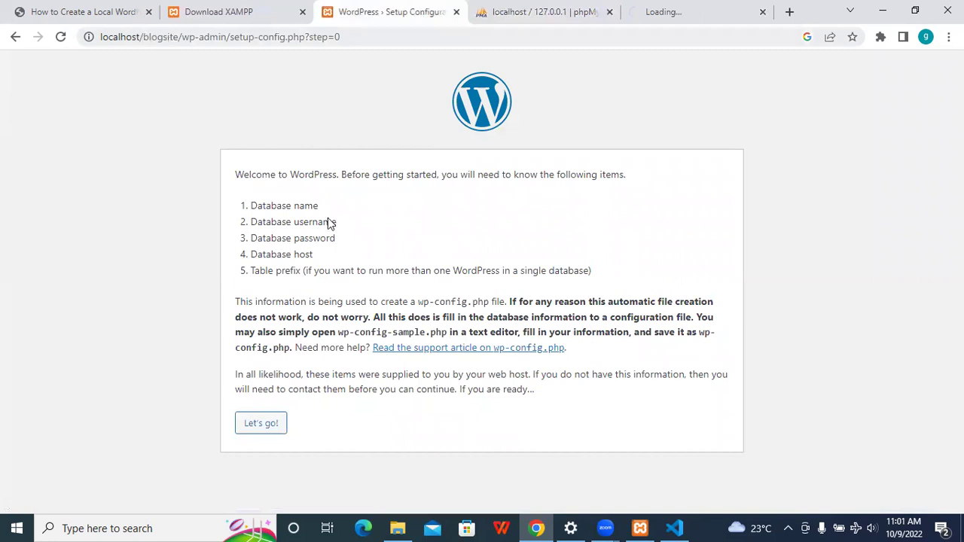
click(762, 11)
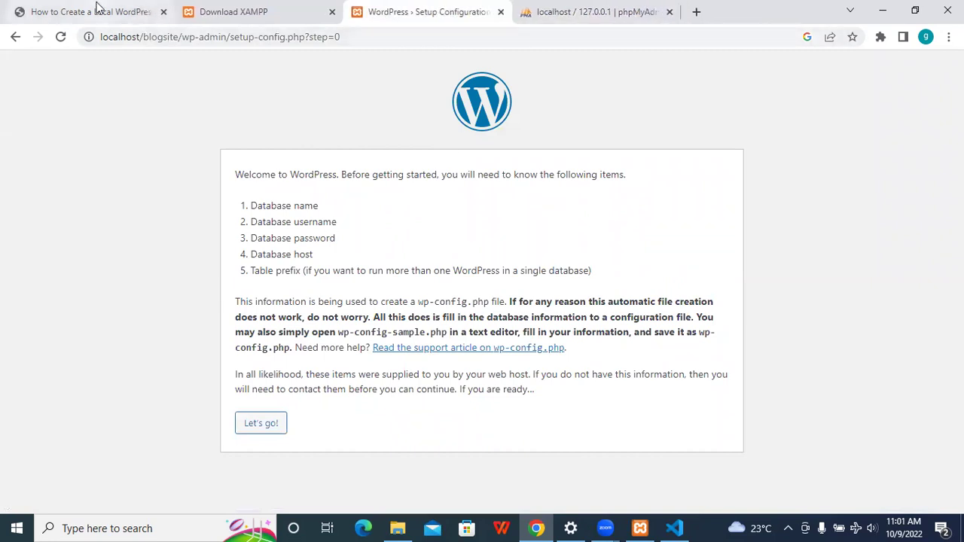
click(94, 10)
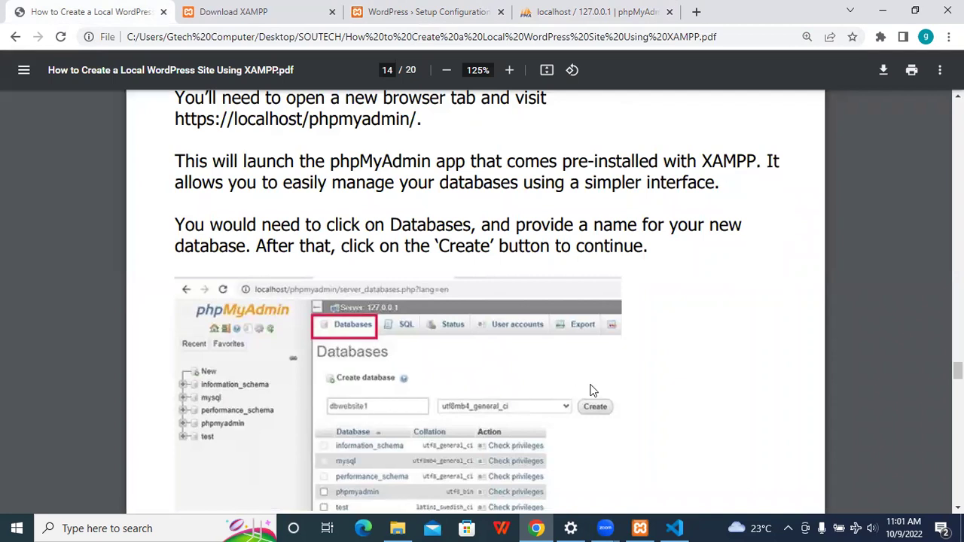
click(428, 10)
click(616, 9)
- Create a database named blogsite and open it from the sidebar
click(262, 197)
text(bl)
key(BackSpace)
text(logsite)
key(BackSpace)
key(BackSpace)
key(BackSpace)
text(ite)
click(539, 197)
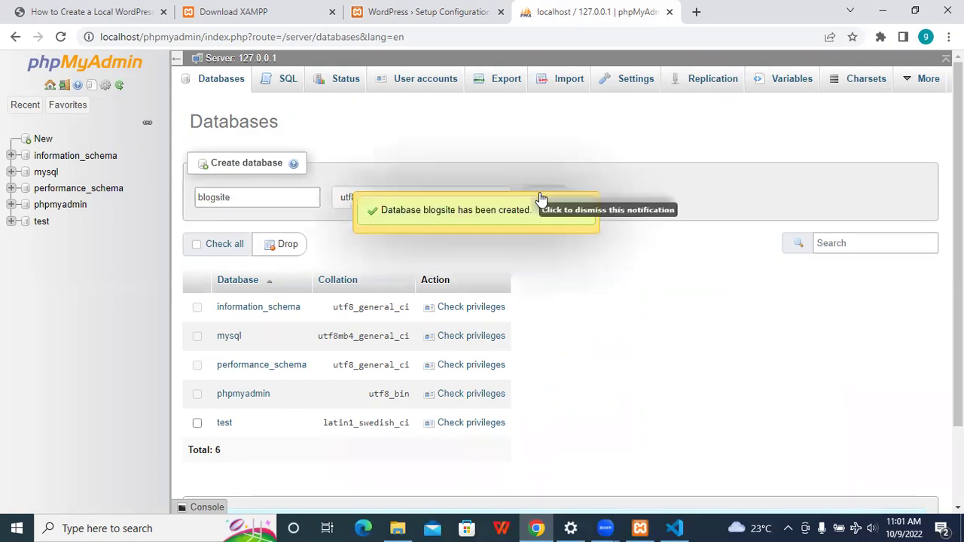
click(47, 156)
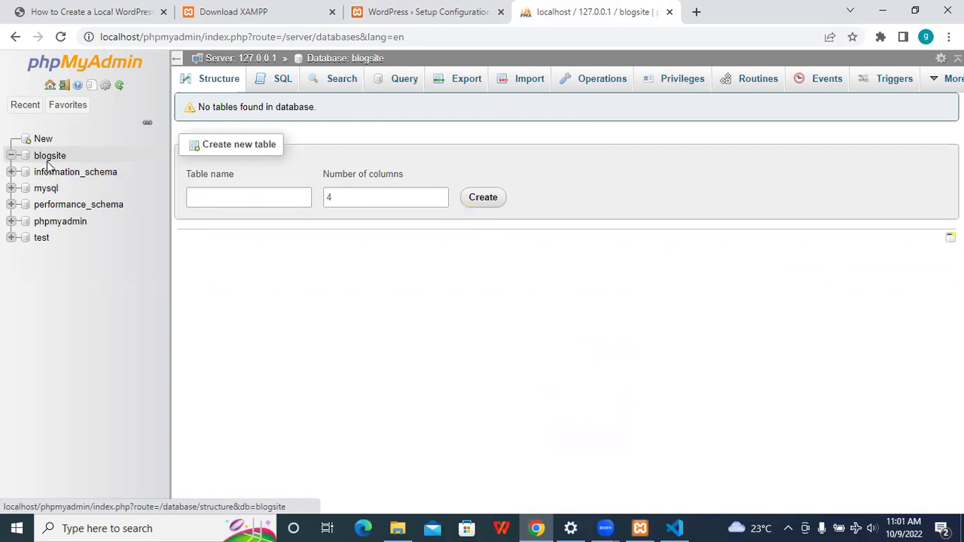
- Trim the address to reload the phpMyAdmin home page, then reopen blogsite from Databases
click(68, 105)
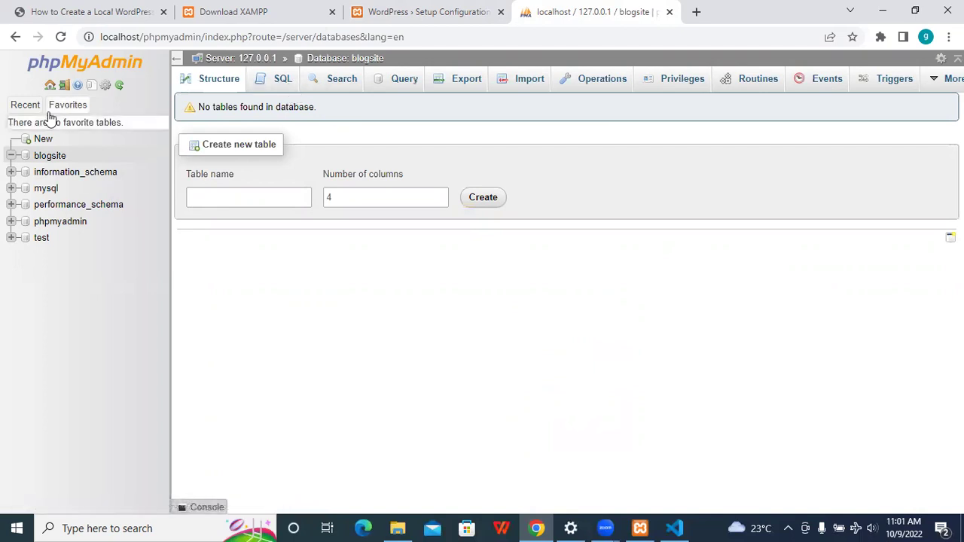
drag(206, 37, 565, 94)
key(BackSpace)
key(Return)
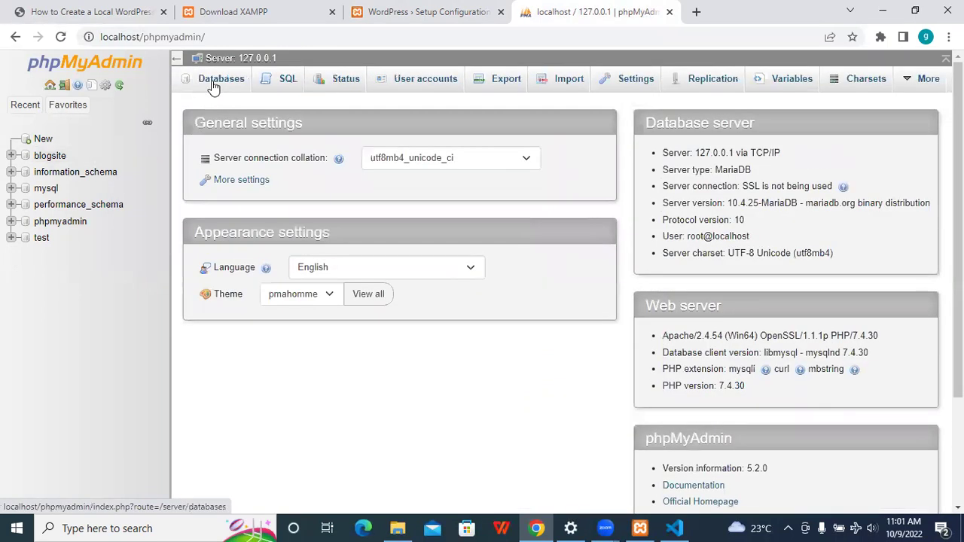
click(211, 83)
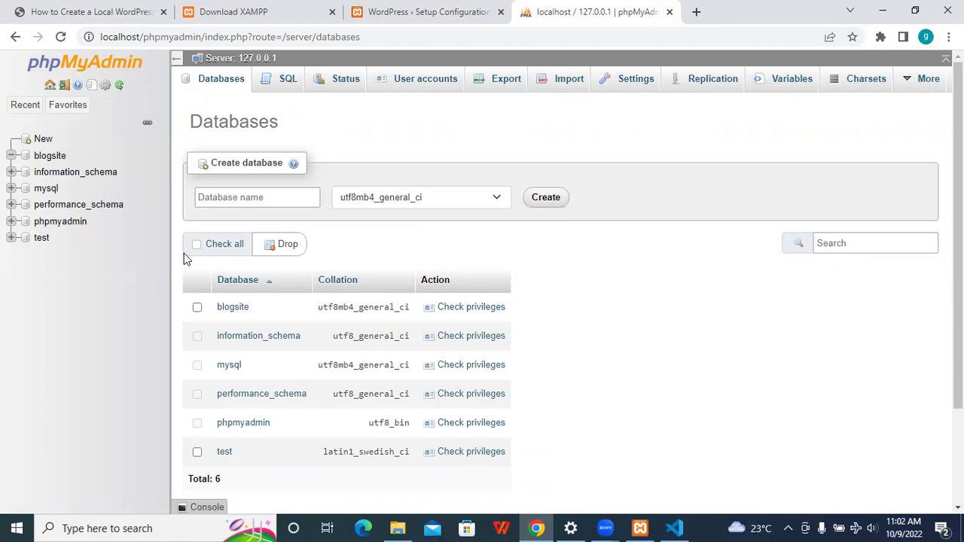
click(54, 158)
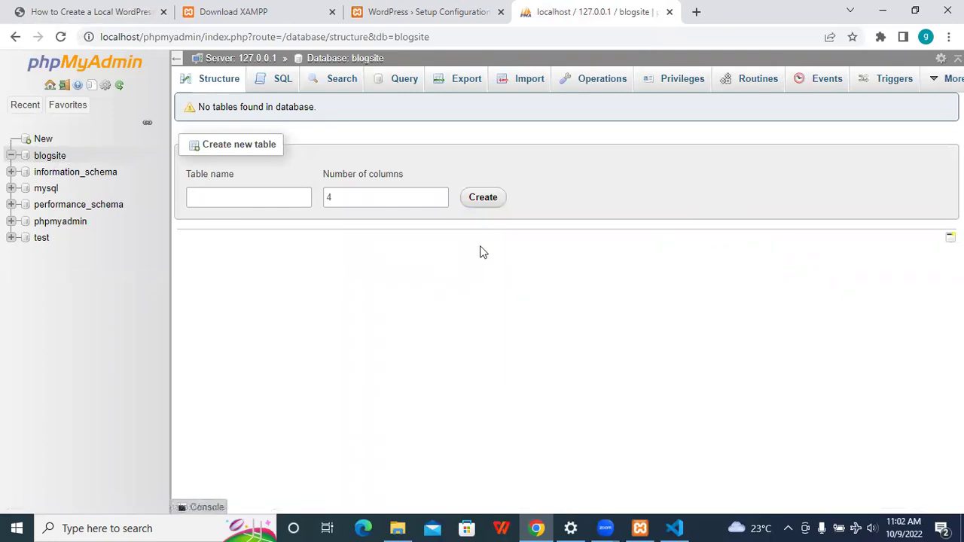
- Close the Download XAMPP tab, read guide page 15, and return to WordPress setup
click(305, 7)
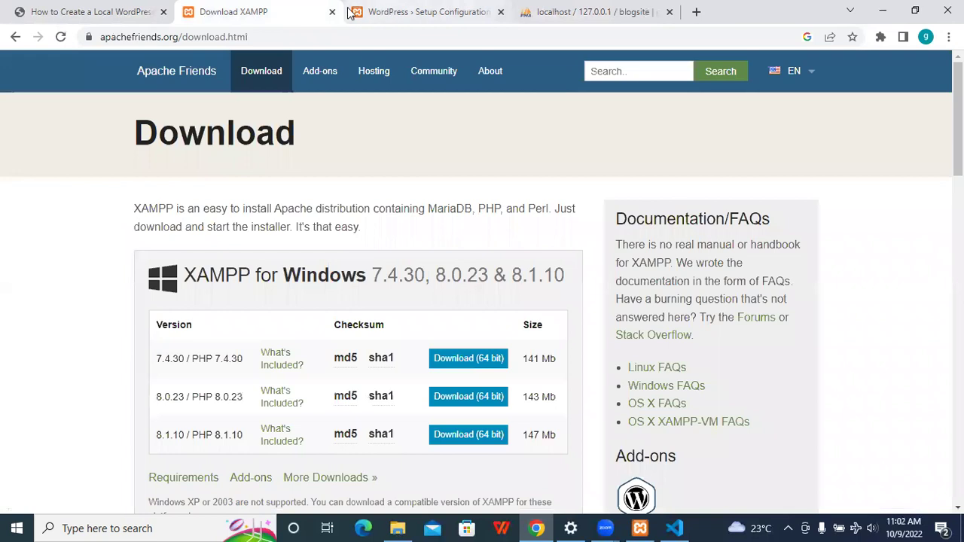
click(332, 11)
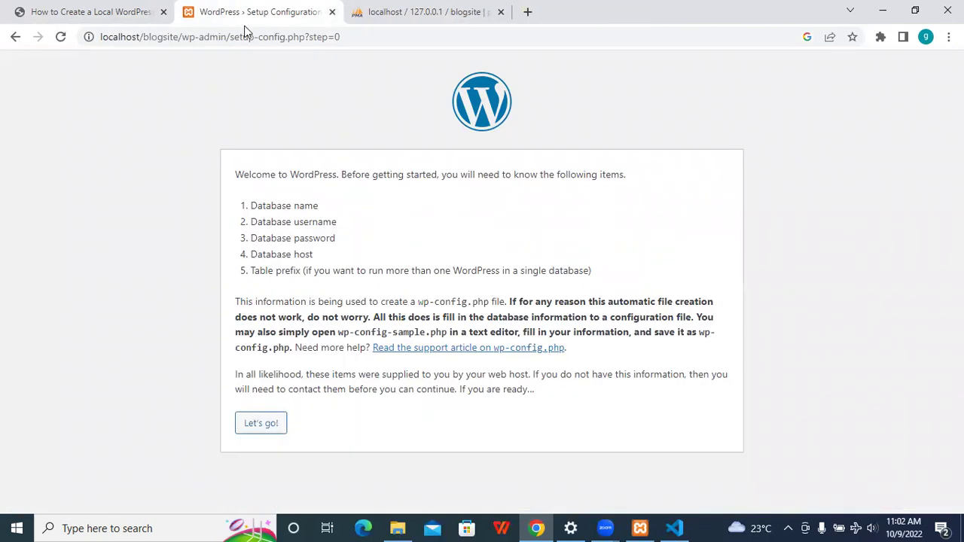
click(97, 11)
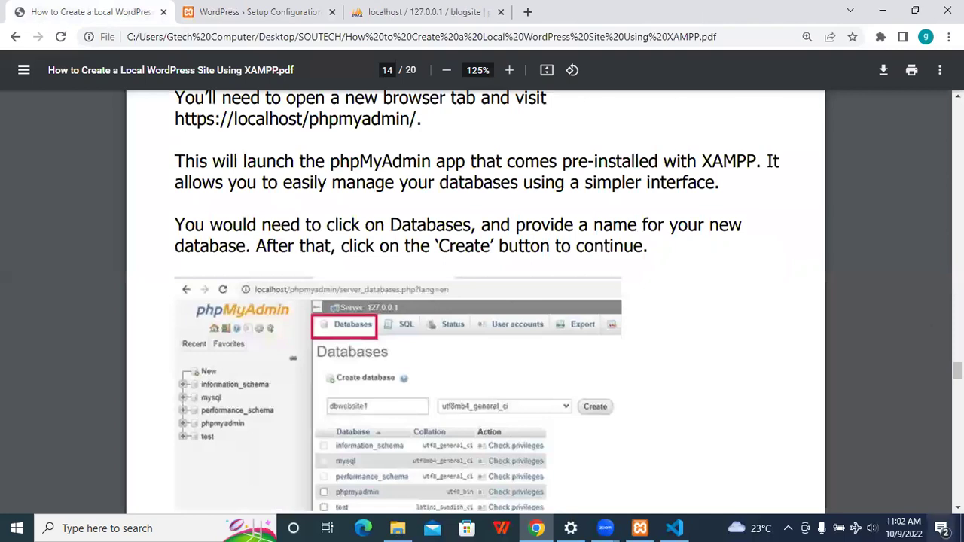
scroll(955, 508, down, 4)
scroll(474, 301, down, 2)
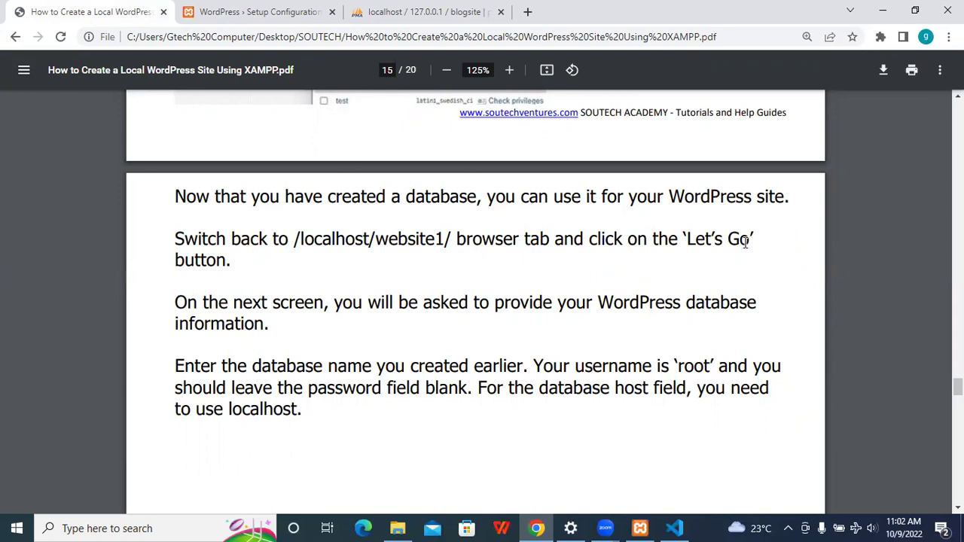
click(260, 11)
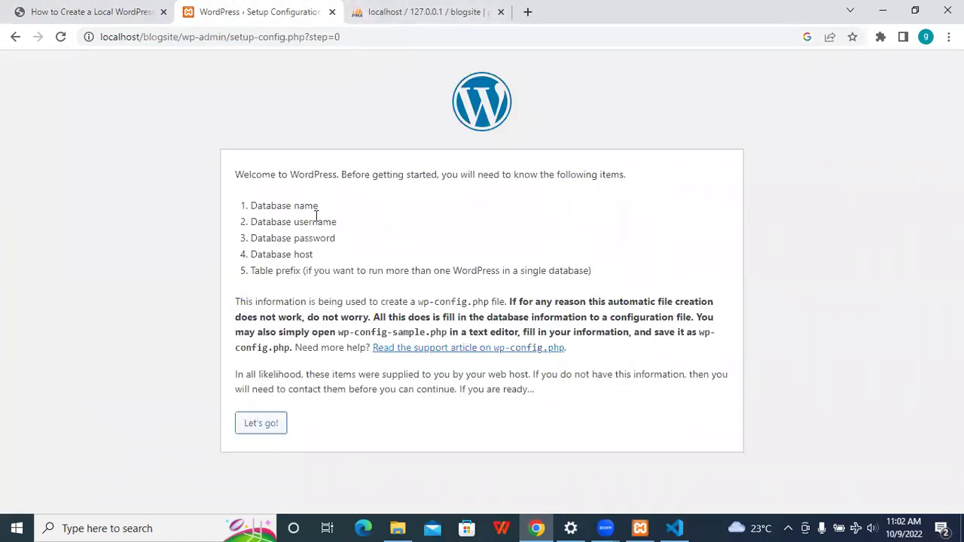
- Replace the default database name wordpress with blogsite
click(264, 431)
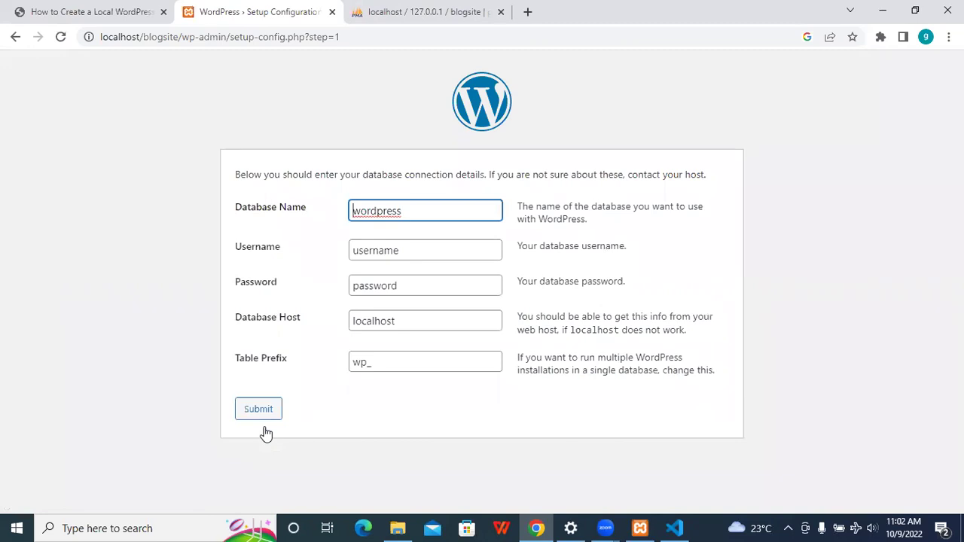
double_click(366, 205)
text(blogspo)
key(BackSpace)
key(BackSpace)
key(BackSpace)
text(siteg)
key(BackSpace)
key(BackSpace)
text(e)
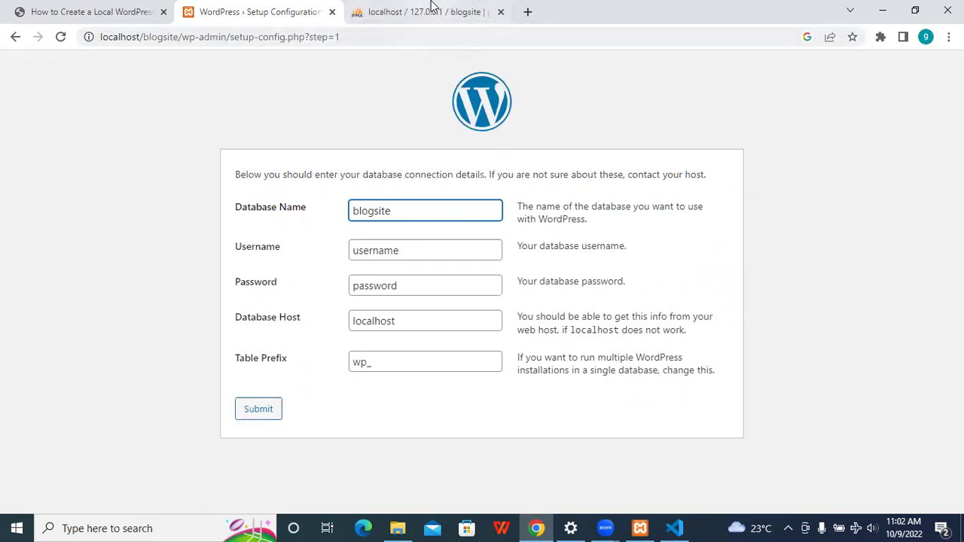
click(430, 8)
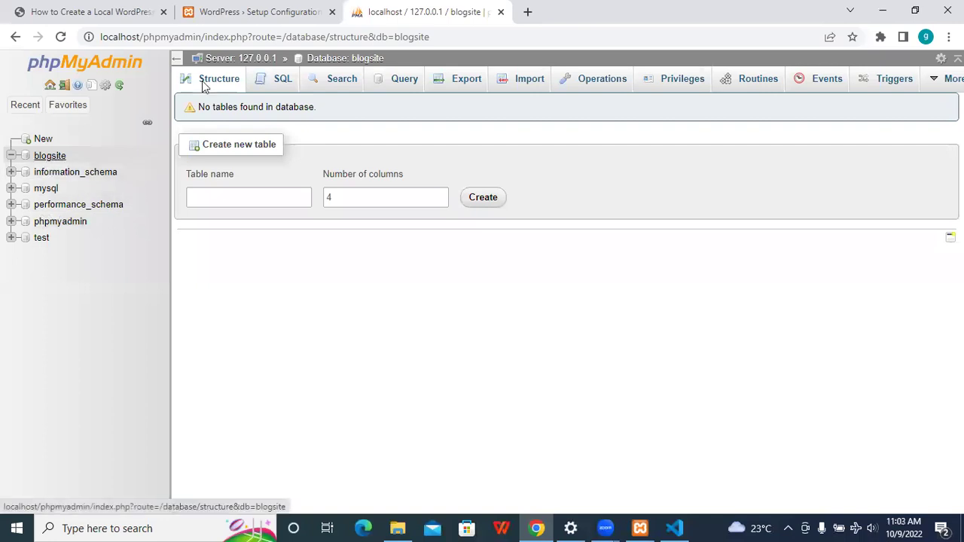
click(249, 8)
- Set the database username to root and leave the password blank
click(406, 253)
key(BackSpace)
key(BackSpace)
key(BackSpace)
key(BackSpace)
key(BackSpace)
key(BackSpace)
key(BackSpace)
key(BackSpace)
text(root)
click(415, 291)
drag(401, 286, 286, 283)
key(BackSpace)
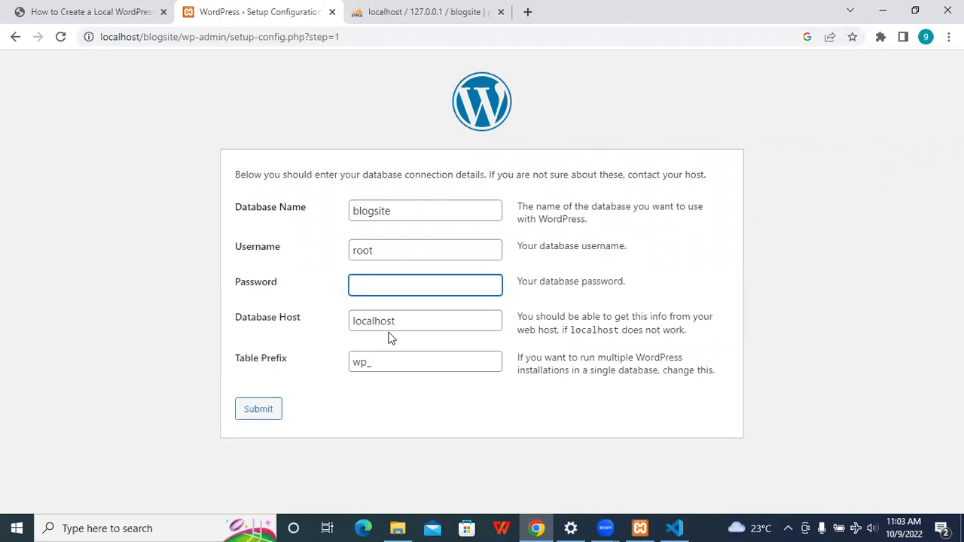
- Change the table prefix from wp_ to bg_ and submit the form
drag(379, 364, 303, 354)
text(bg_)
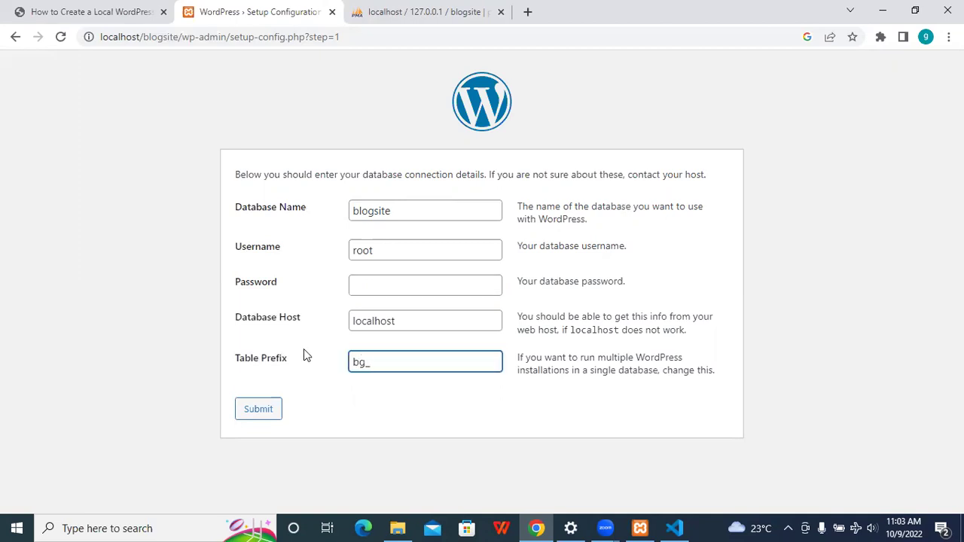
click(421, 12)
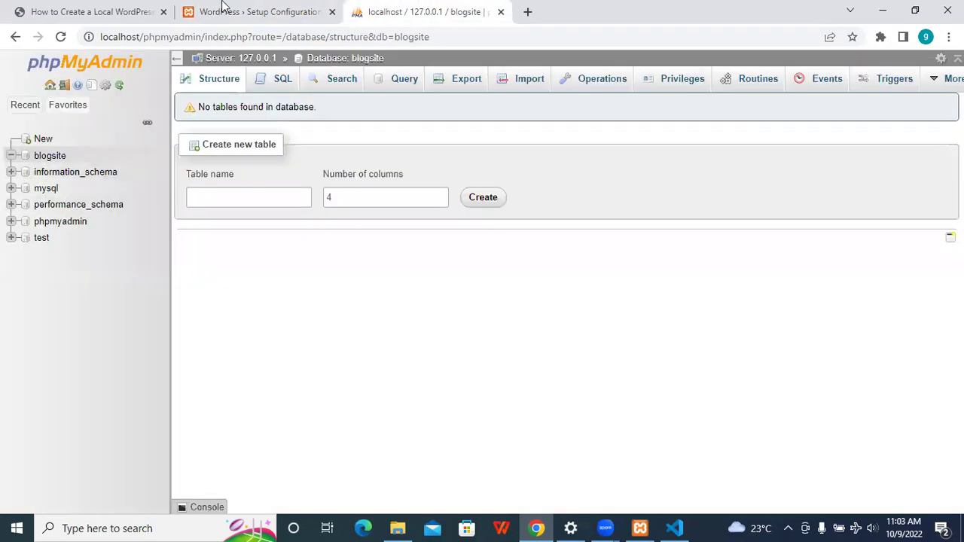
click(252, 11)
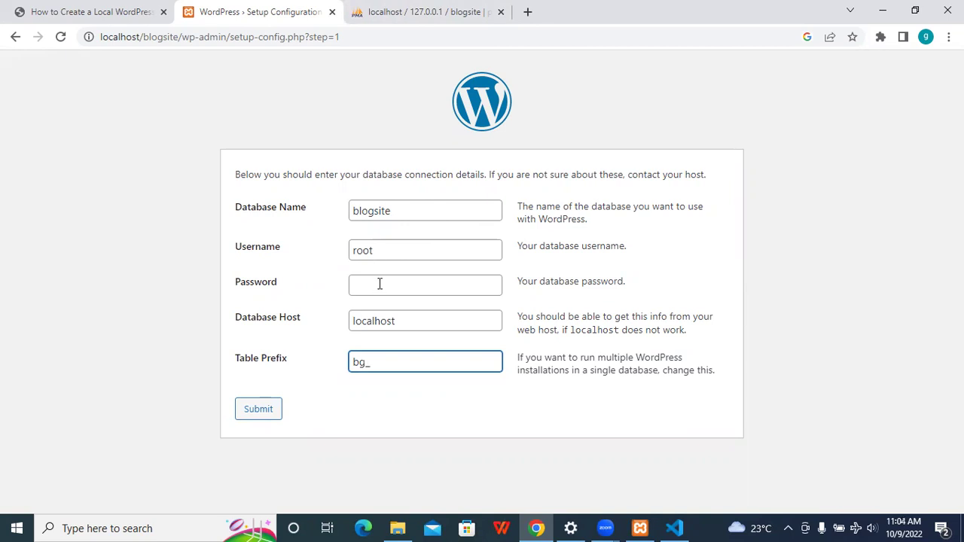
click(250, 411)
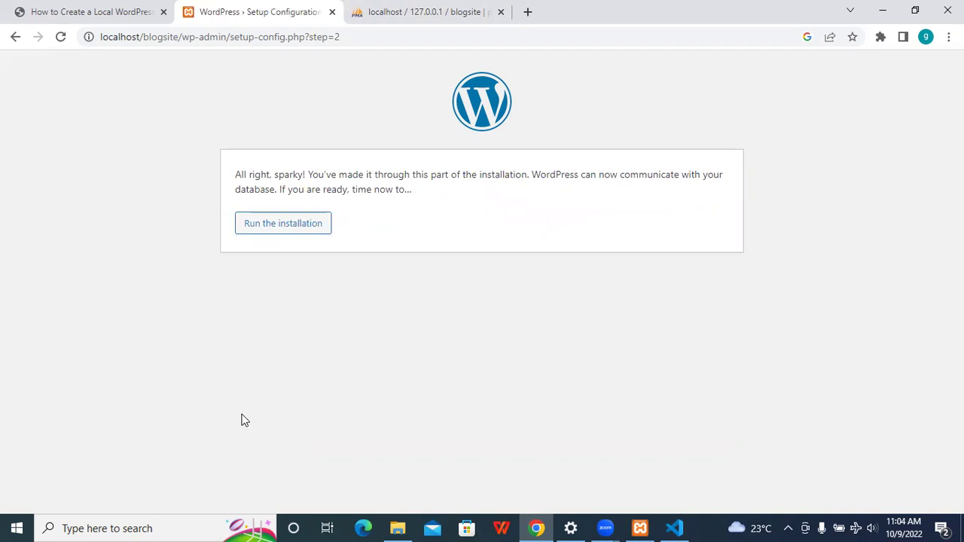
- Review the 'All right, sparky!' page and refresh blogsite in phpMyAdmin, confirming no tables
scroll(243, 420, up, 4)
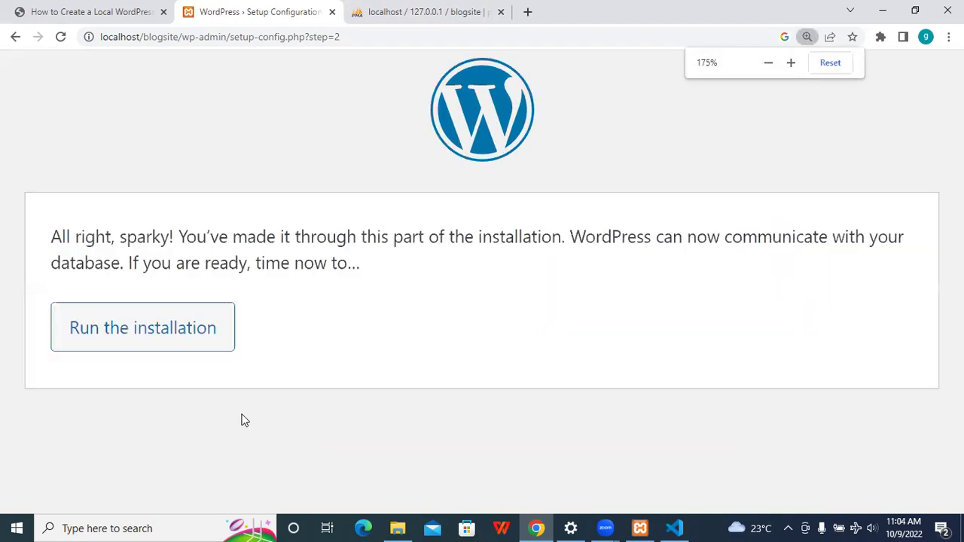
scroll(242, 420, down, 1)
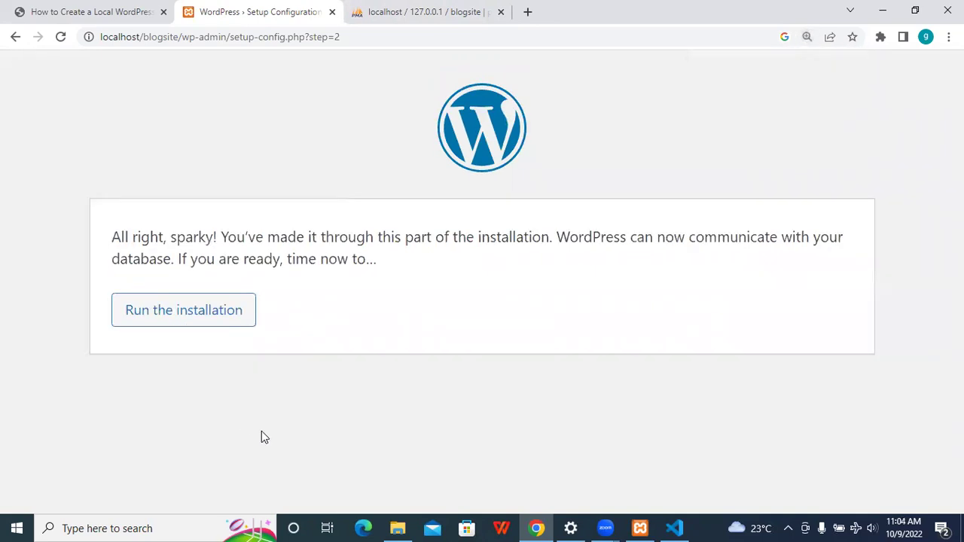
scroll(262, 433, down, 1)
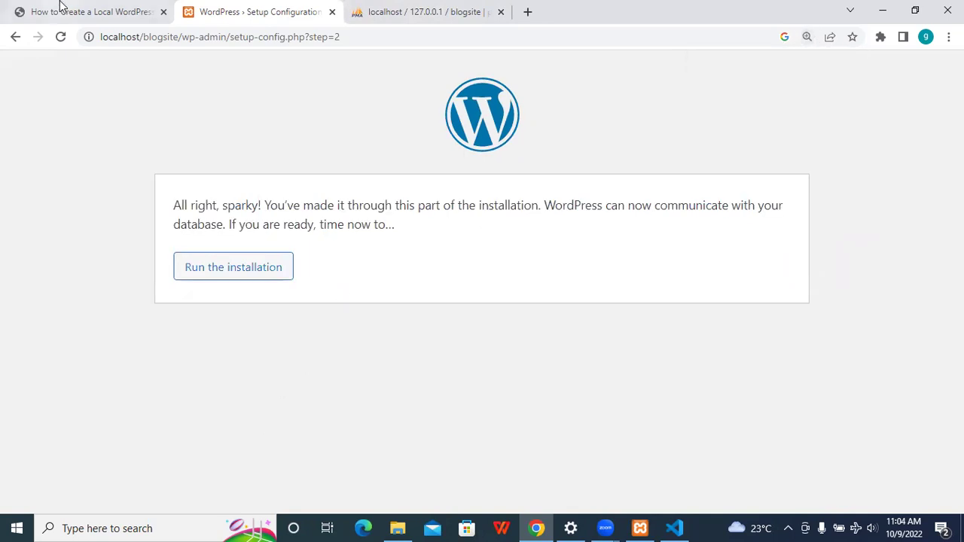
click(371, 11)
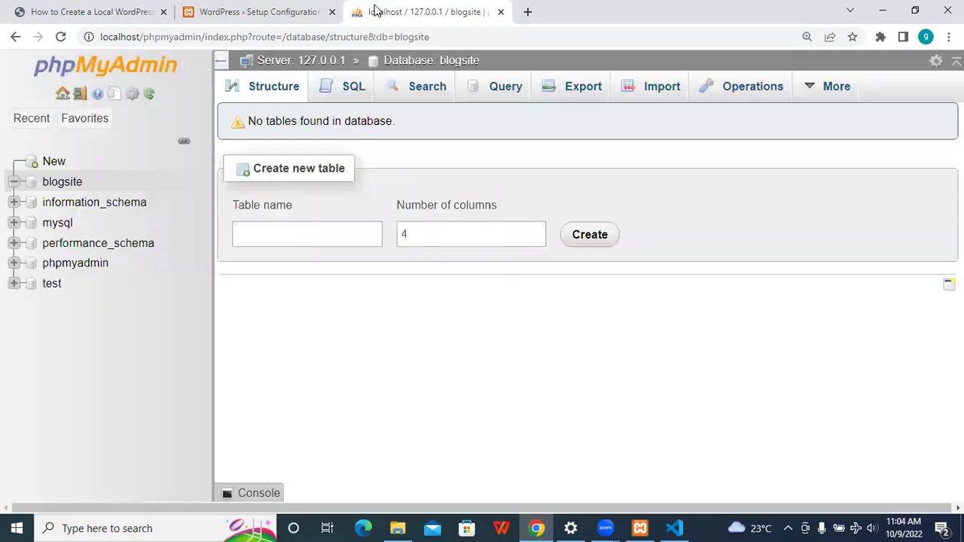
click(62, 183)
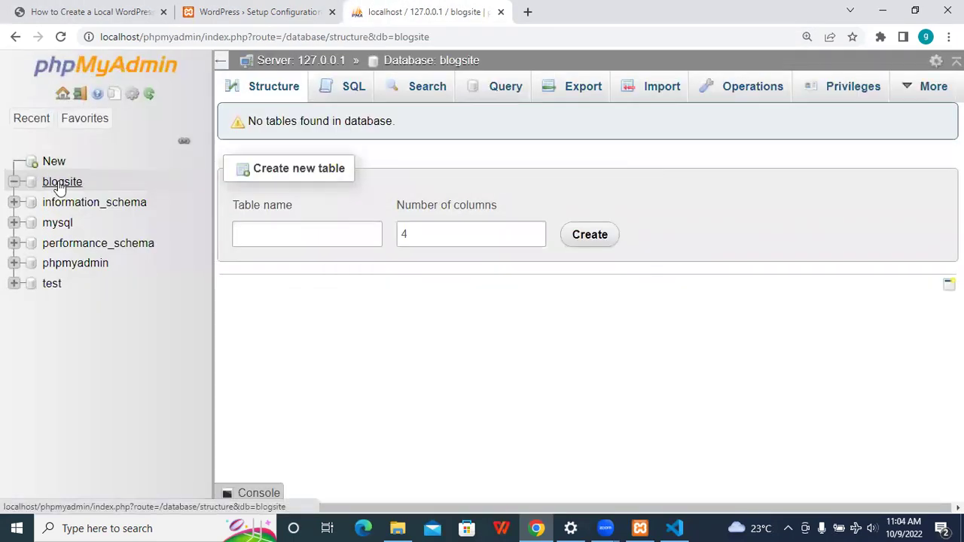
click(60, 184)
click(302, 9)
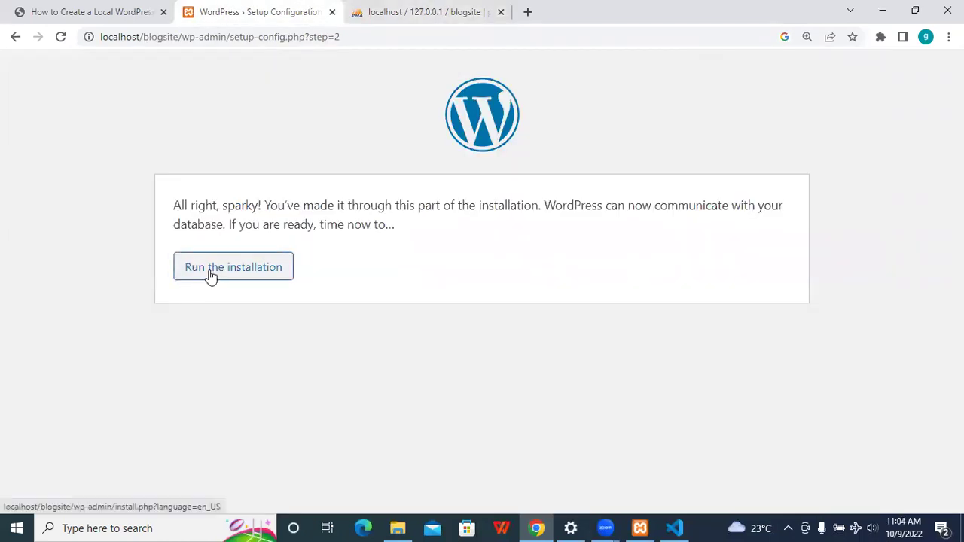
click(437, 9)
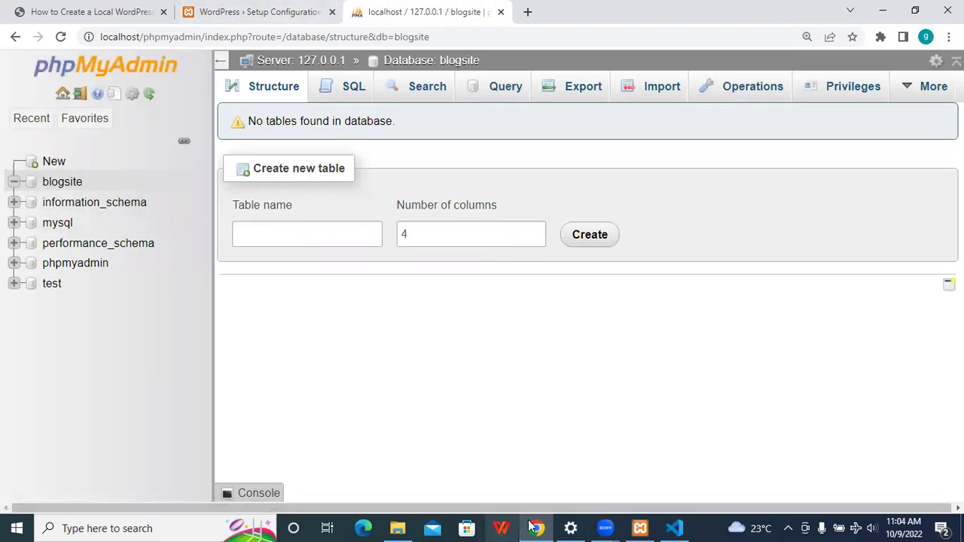
- Open wp-config from C:\xampp\htdocs\blogsite in Visual Studio Code
click(400, 528)
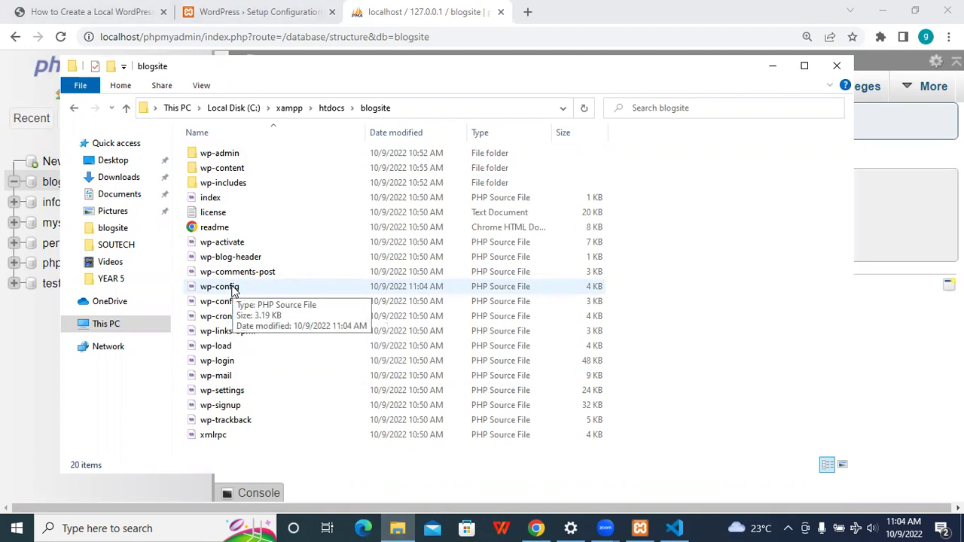
click(233, 289)
double_click(233, 289)
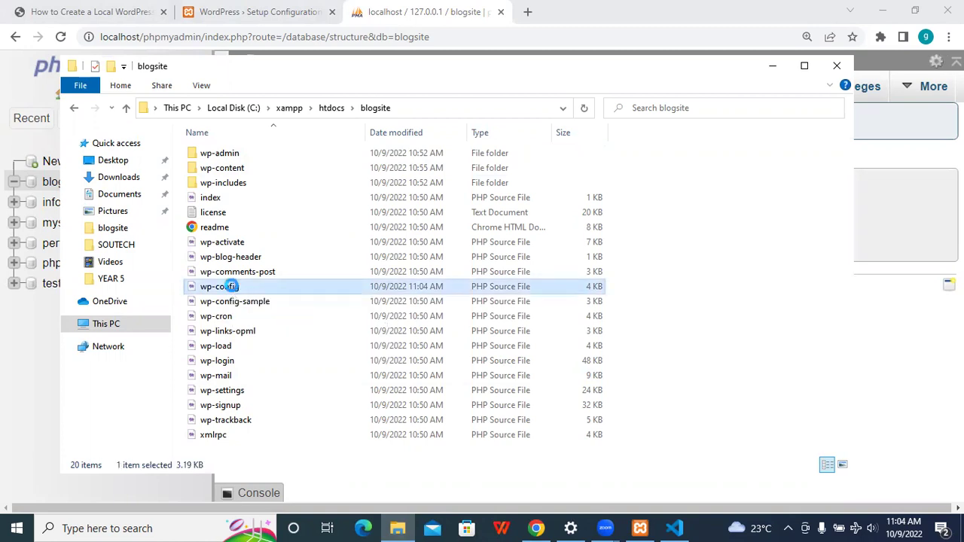
right_click(232, 287)
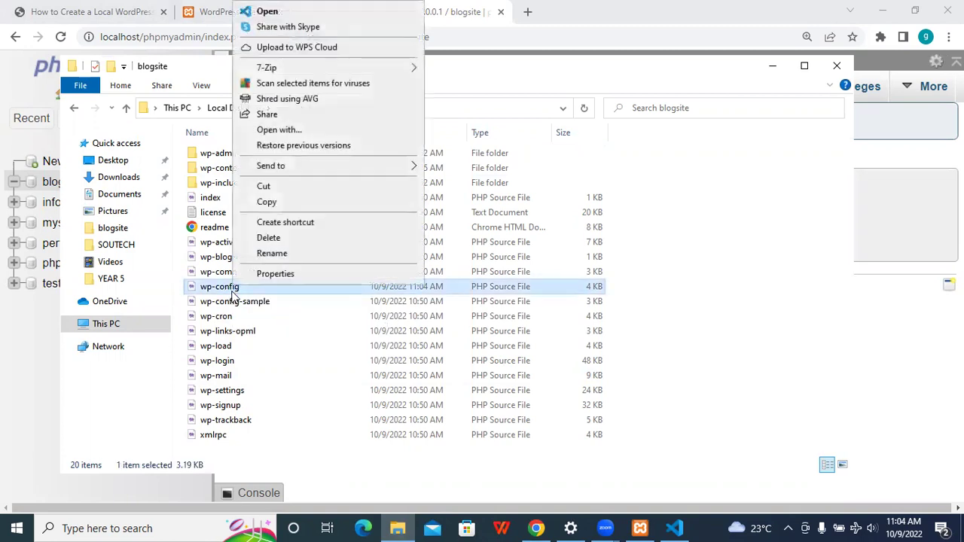
click(296, 8)
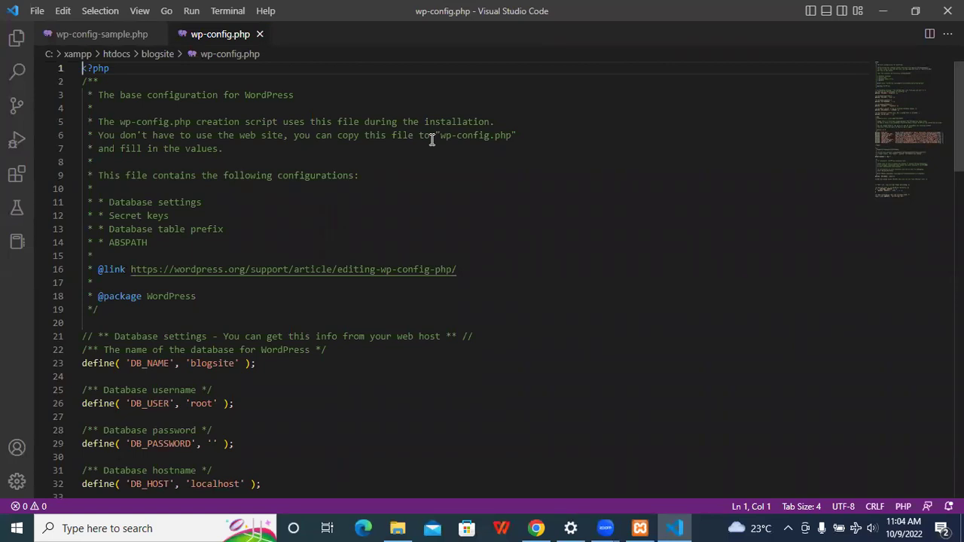
- Compare wp-config.php's blogsite/root/localhost settings with wp-config-sample.php, then close it and minimize VS Code
scroll(452, 279, down, 5)
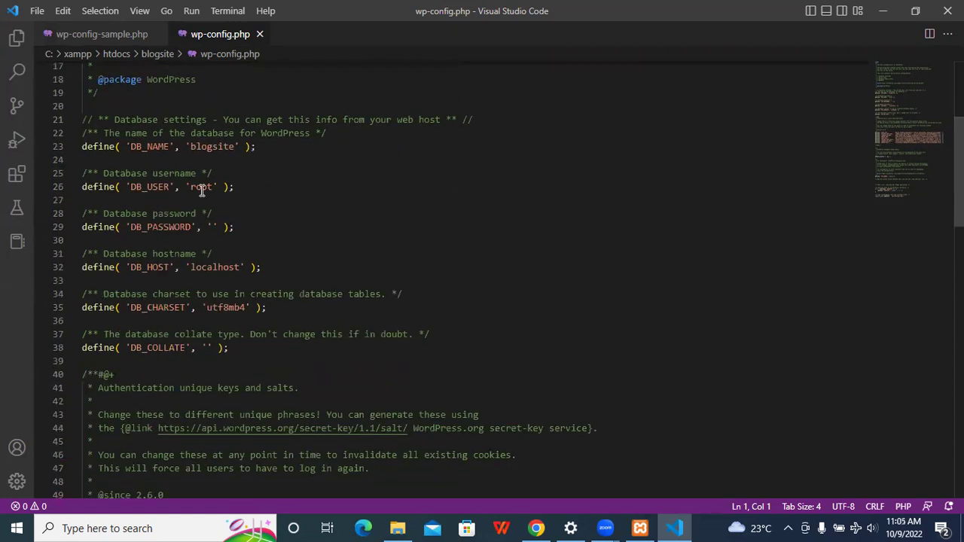
click(101, 35)
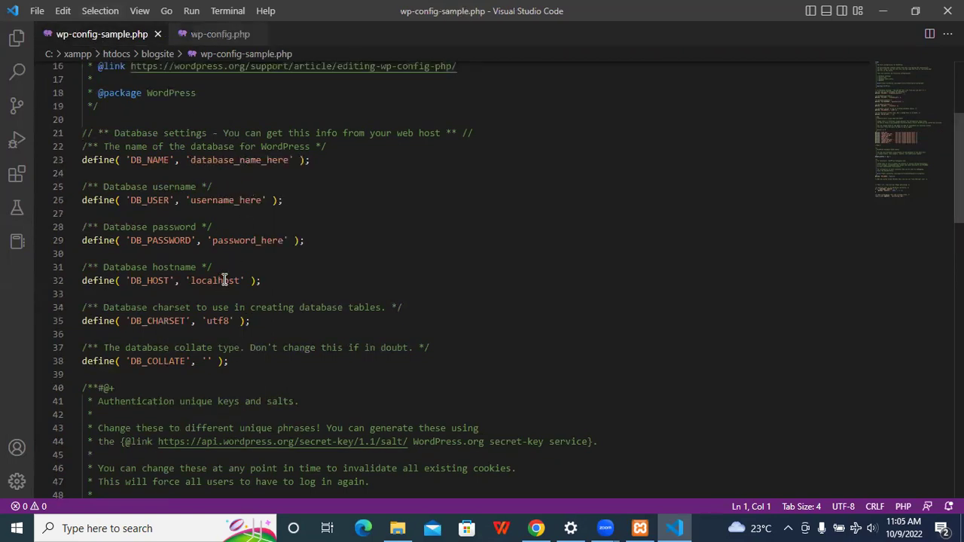
click(213, 37)
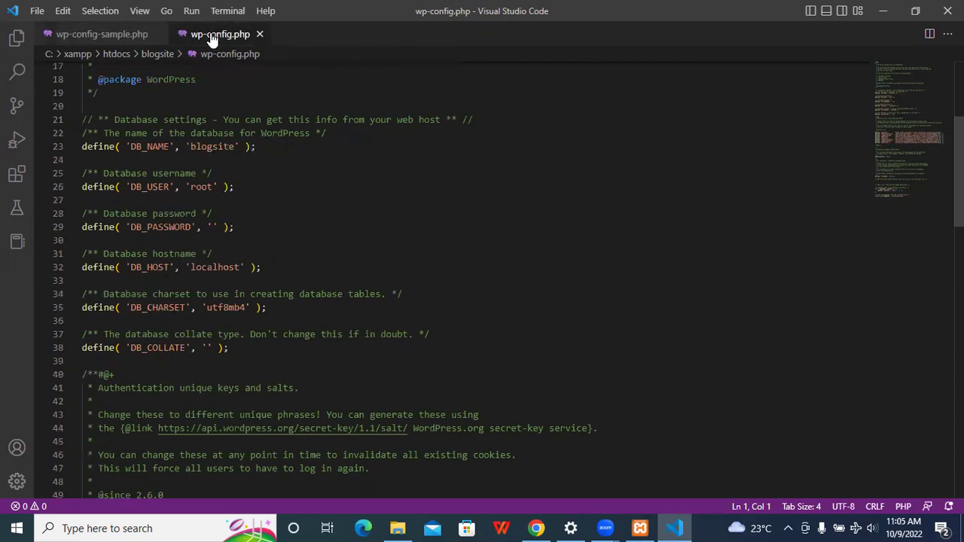
click(258, 34)
click(883, 11)
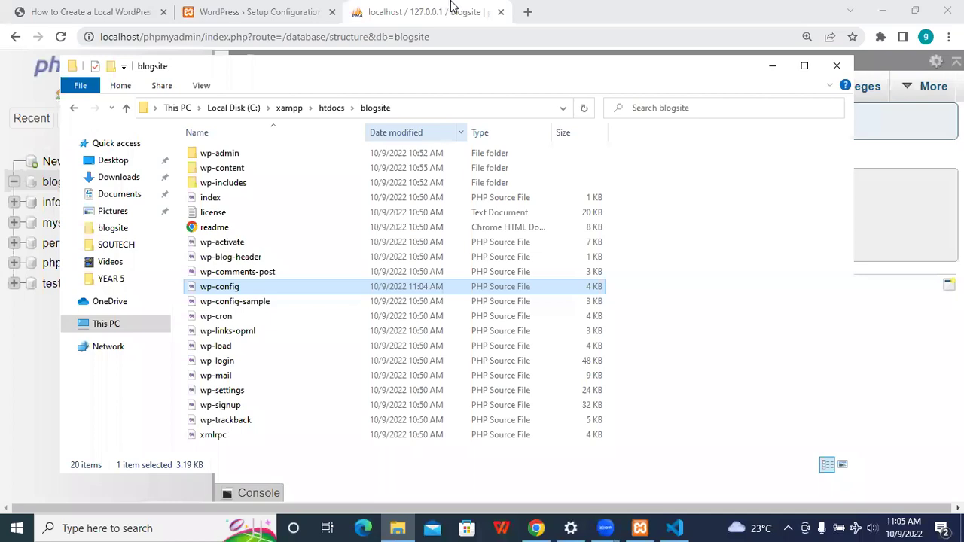
- Back in Chrome, refresh blogsite in phpMyAdmin, then return to the WordPress step=2 page
click(452, 10)
click(248, 9)
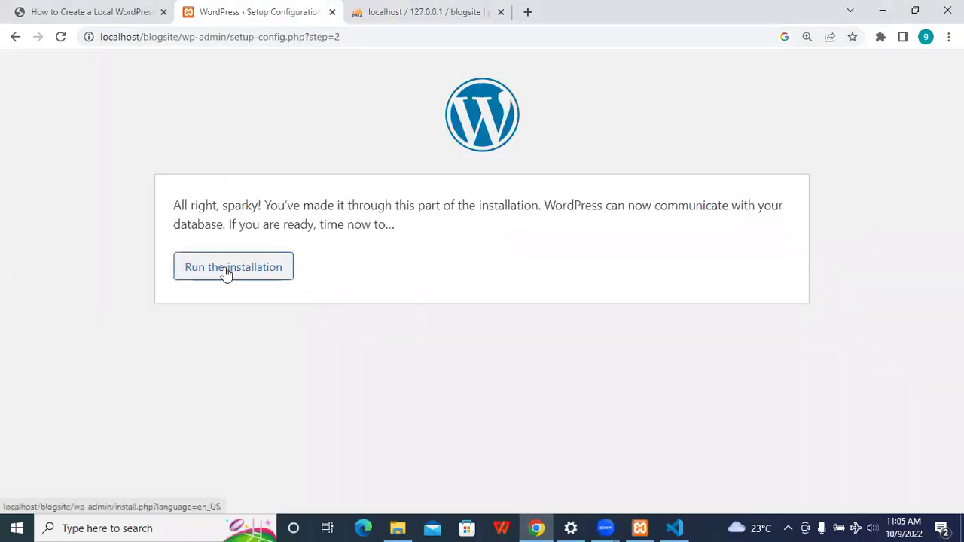
click(482, 11)
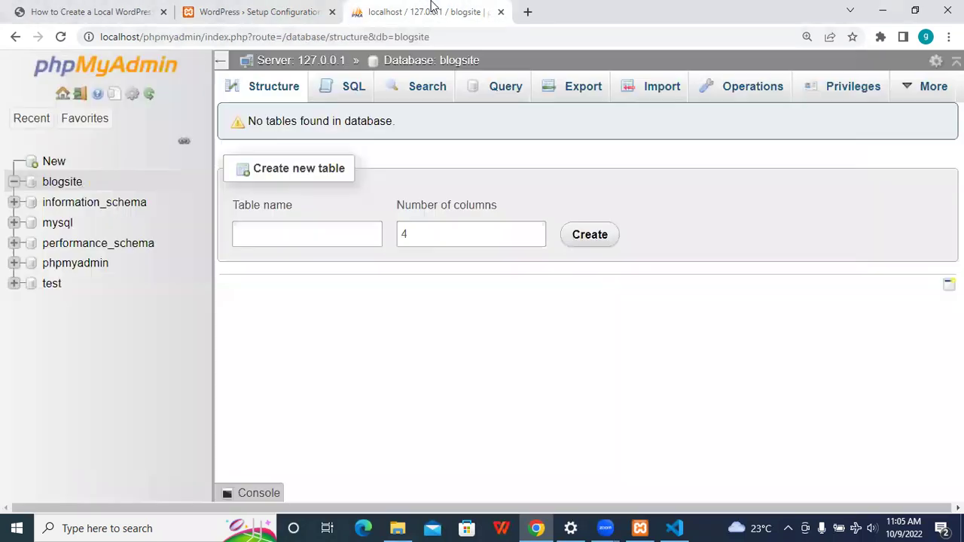
click(64, 183)
click(249, 9)
- Run the WordPress installation to reach the site information form
click(209, 271)
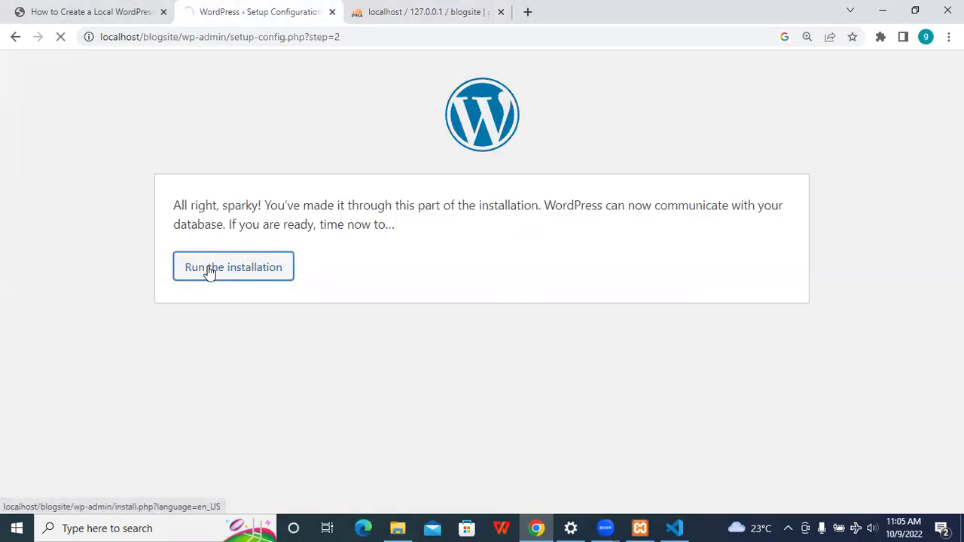
scroll(208, 271, down, 3)
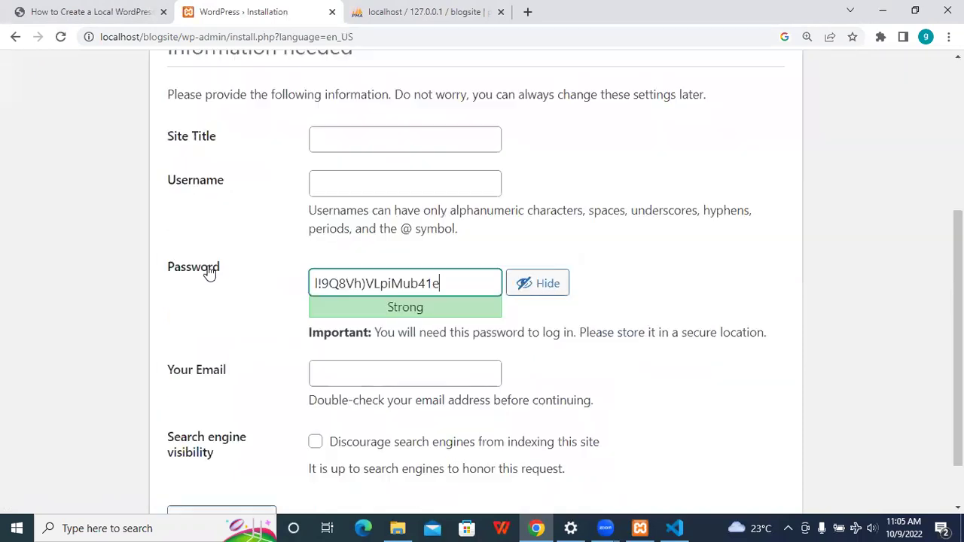
scroll(648, 211, up, 3)
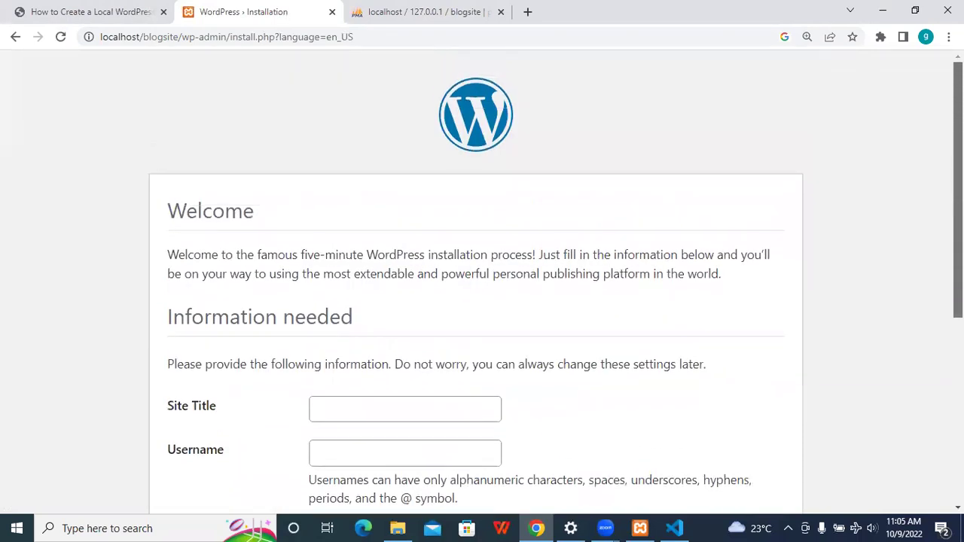
scroll(467, 237, down, 3)
scroll(466, 236, up, 2)
- Enter the site title 'Blog Site for Starters' and the admin username
click(415, 239)
text(Blog )
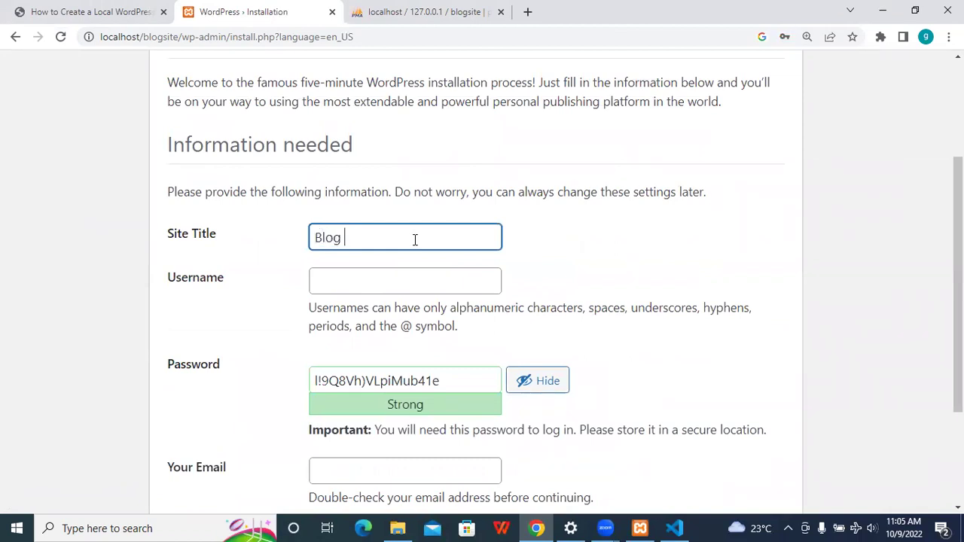
text(Site for Starters)
click(422, 278)
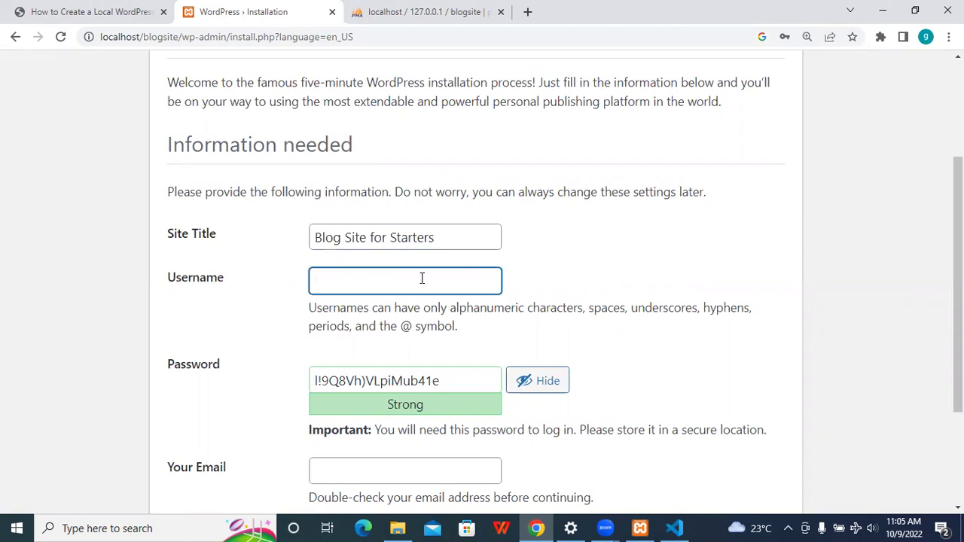
text(blogsitepro)
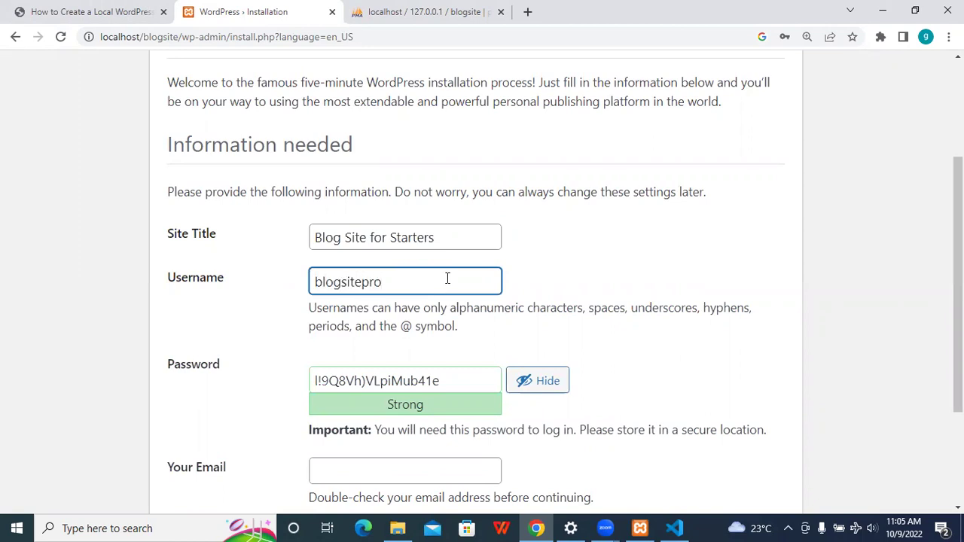
scroll(447, 277, down, 2)
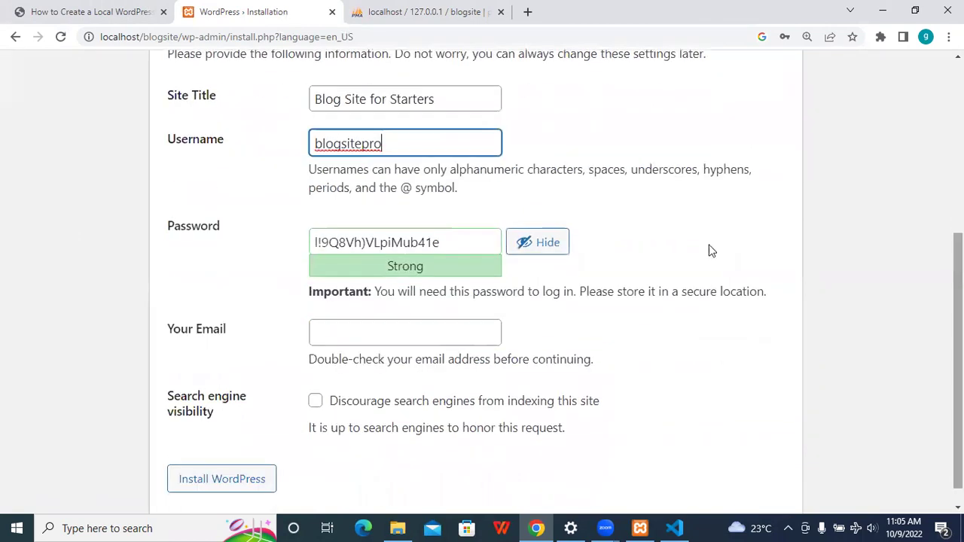
- Replace the generated admin password with a weak one and confirm weak password use
click(456, 244)
key(ctrl+a)
text(b)
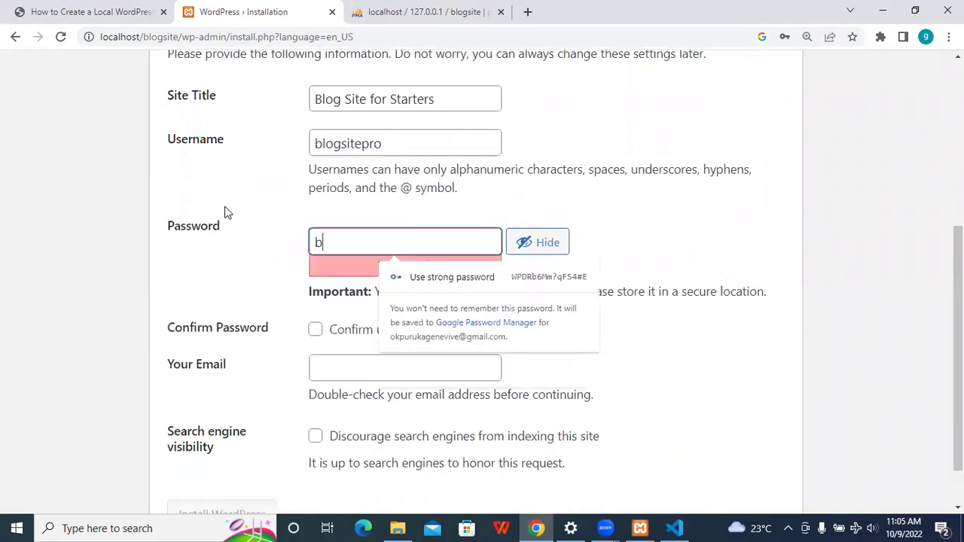
text(logsitepro)
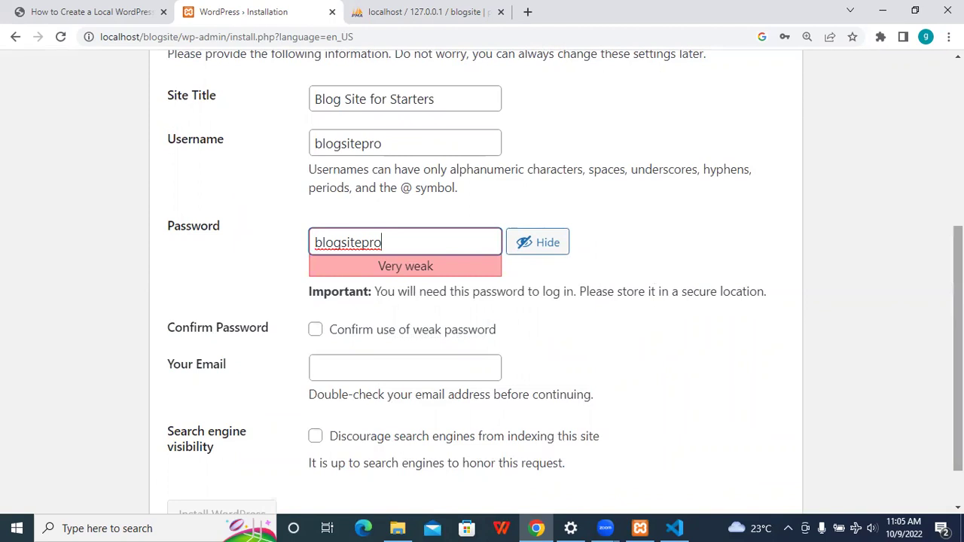
scroll(445, 280, down, 1)
click(316, 273)
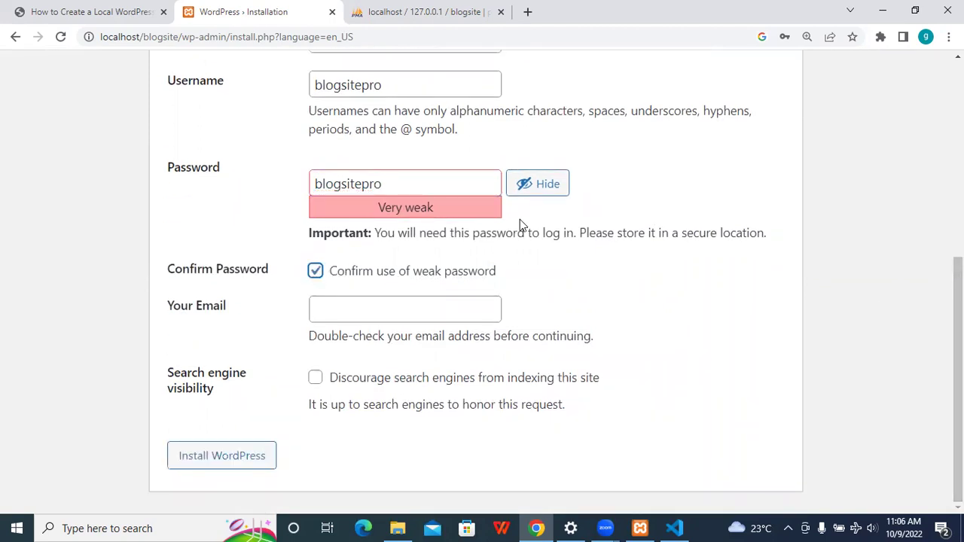
- Enter the admin e-mail address and submit the WordPress installation
click(399, 310)
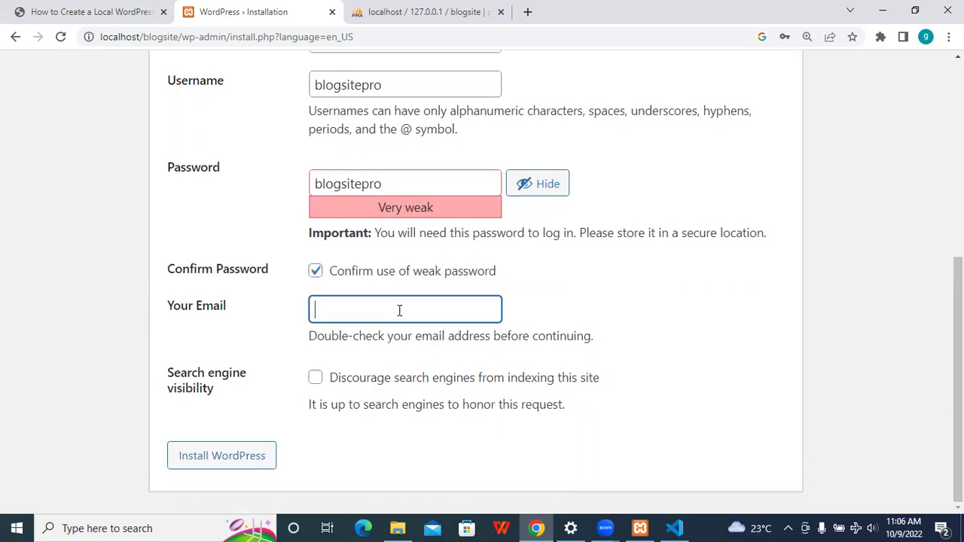
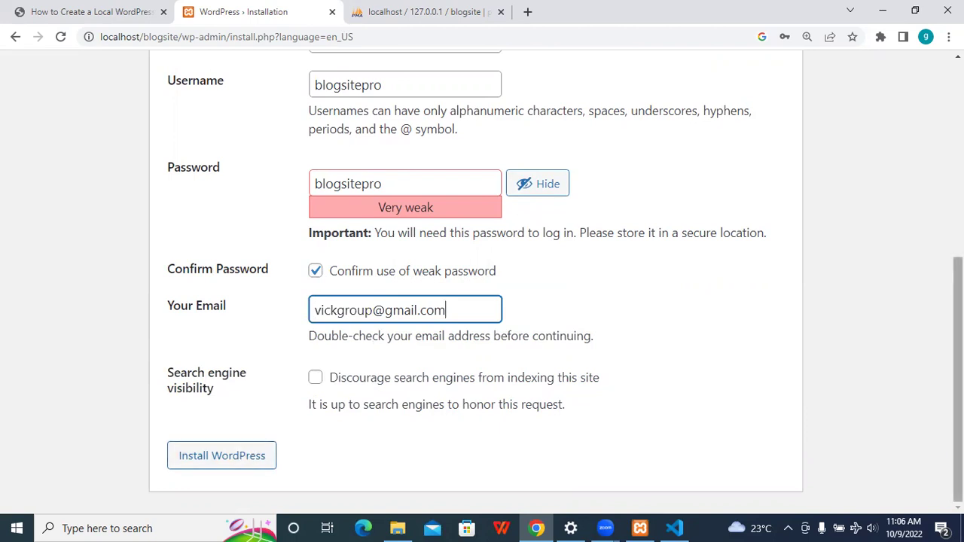
scroll(349, 313, up, 3)
scroll(350, 313, down, 1)
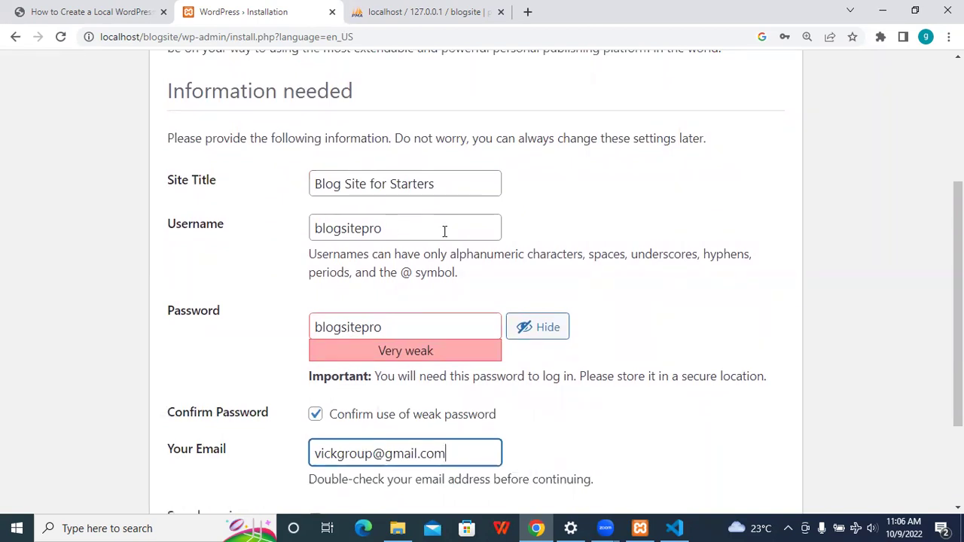
scroll(329, 348, down, 2)
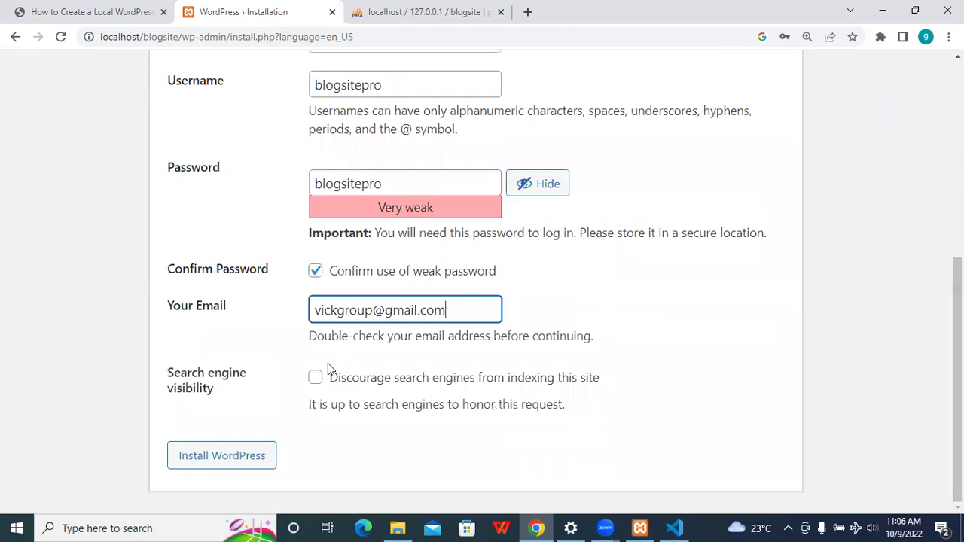
click(243, 457)
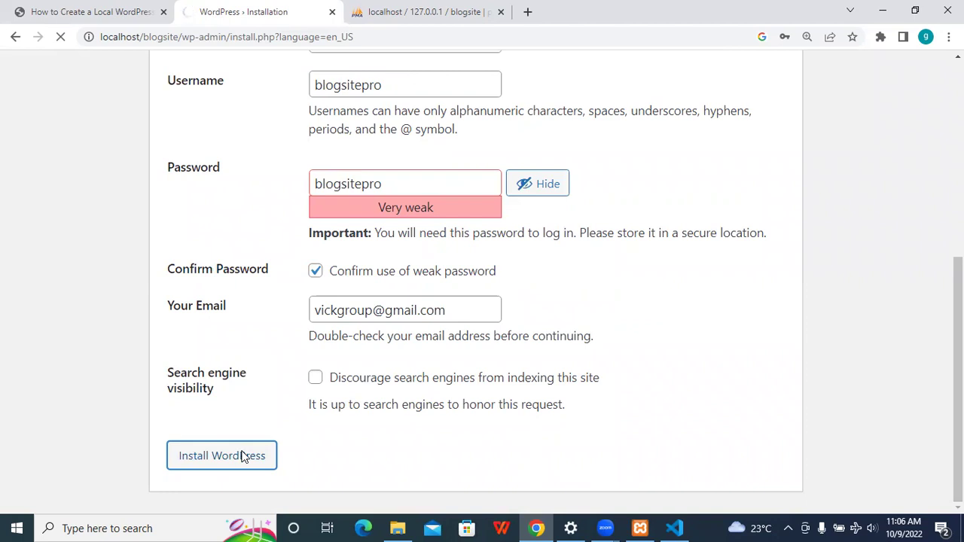
click(431, 11)
- Browse the blogsite database's bg_users table to verify the single admin row, then return to WordPress
click(68, 185)
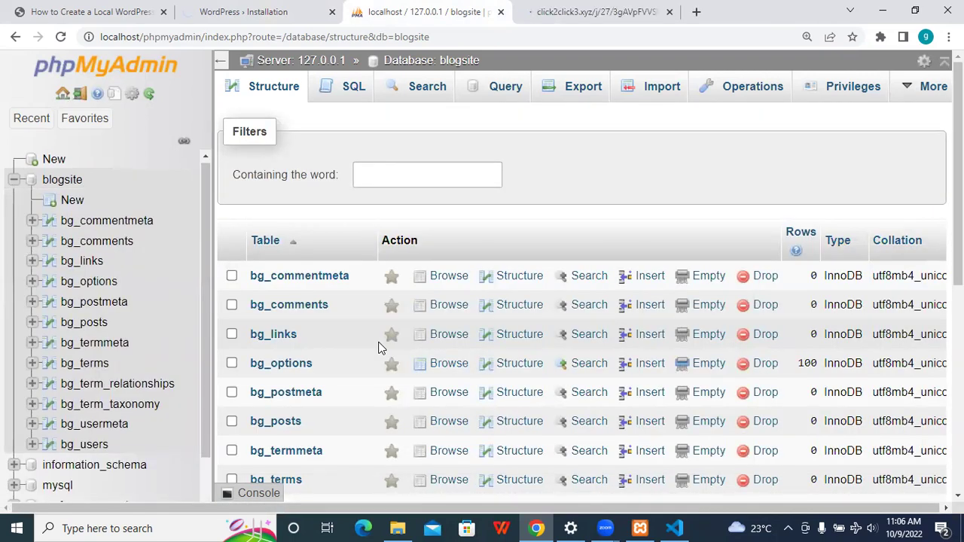
click(669, 12)
click(282, 9)
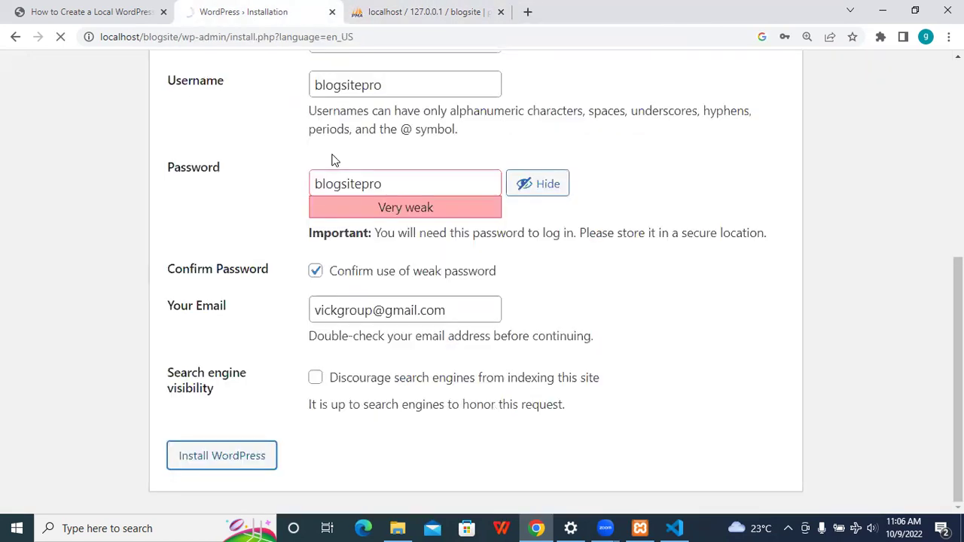
click(385, 6)
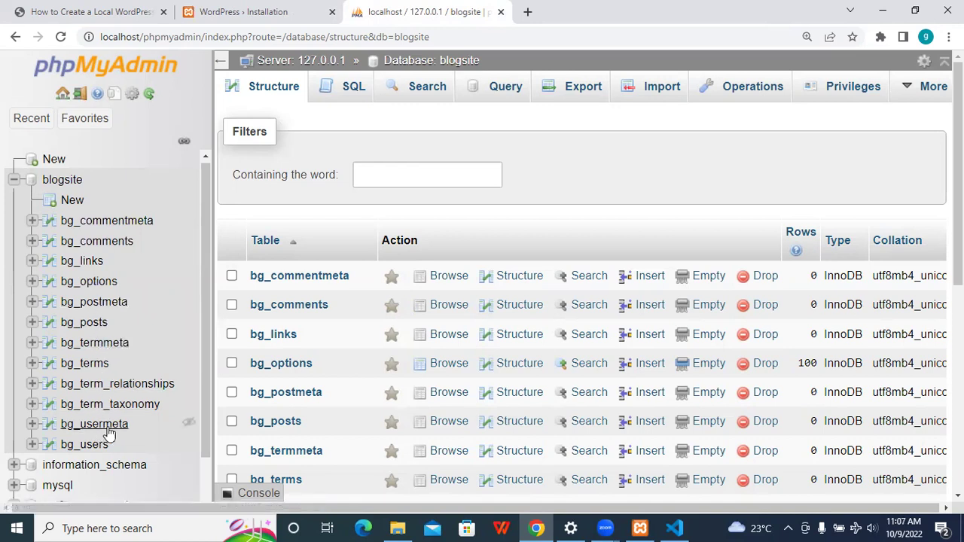
click(84, 444)
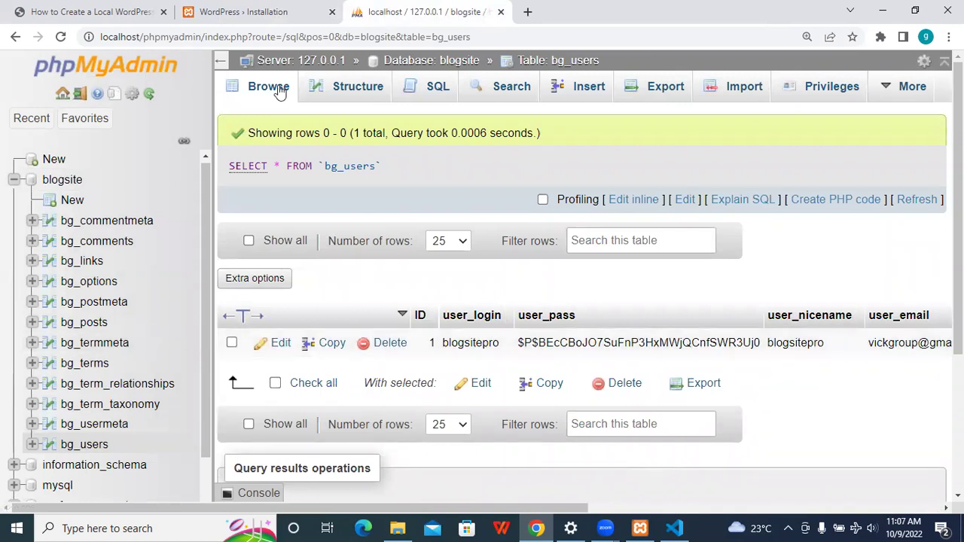
click(243, 10)
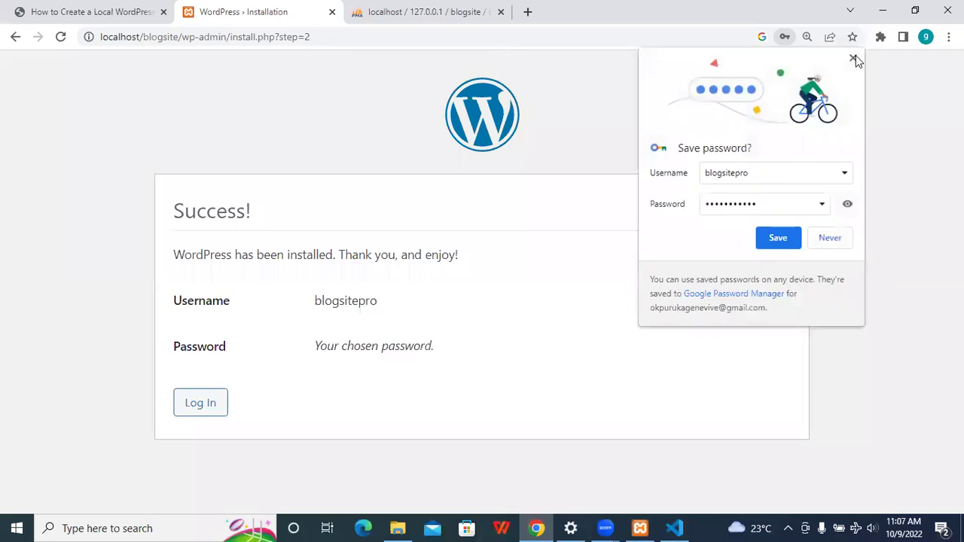
- Dismiss Chrome's save-password bubble and go to the WordPress login page
click(853, 59)
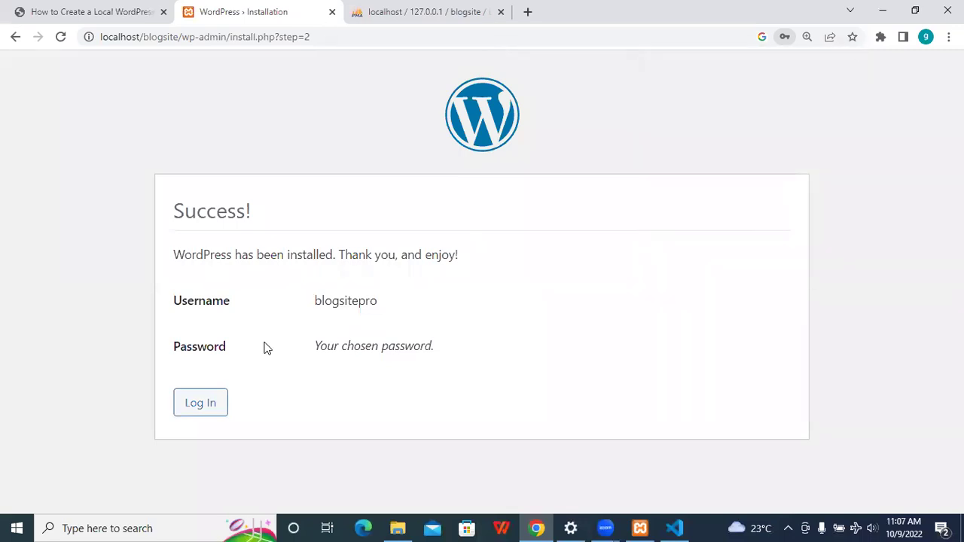
click(205, 405)
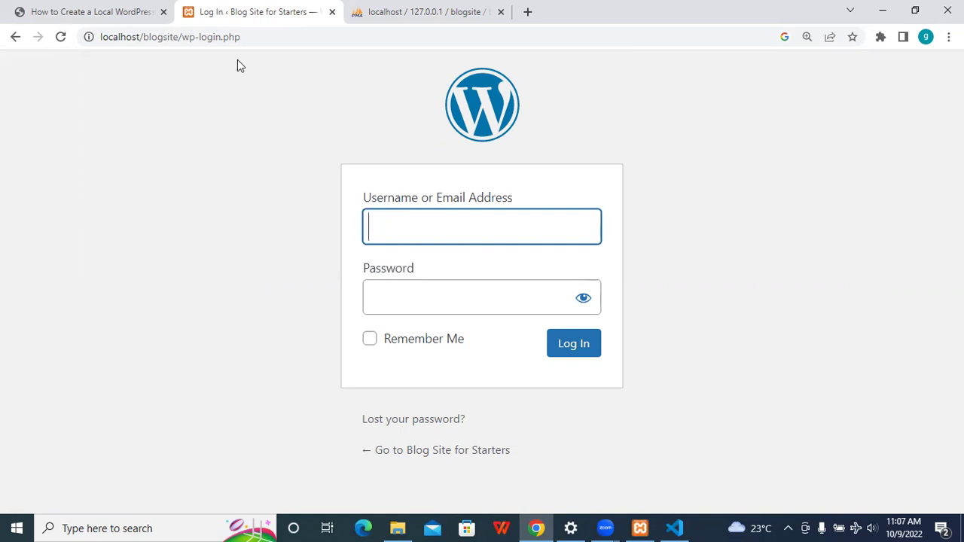
click(684, 78)
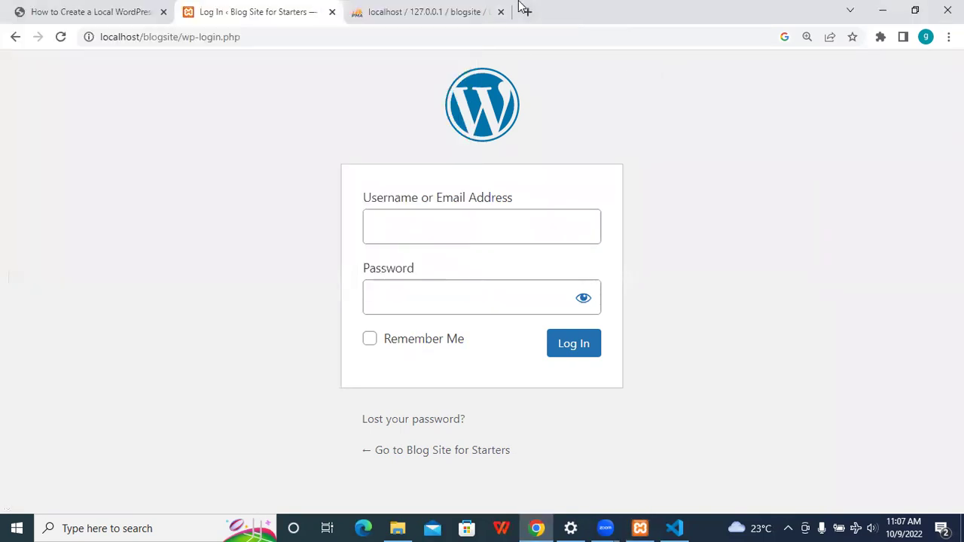
click(526, 10)
- Enter the site address in a new tab, first mistyped as localhost/blogiste
text(blog)
key(BackSpace)
key(BackSpace)
key(BackSpace)
key(BackSpace)
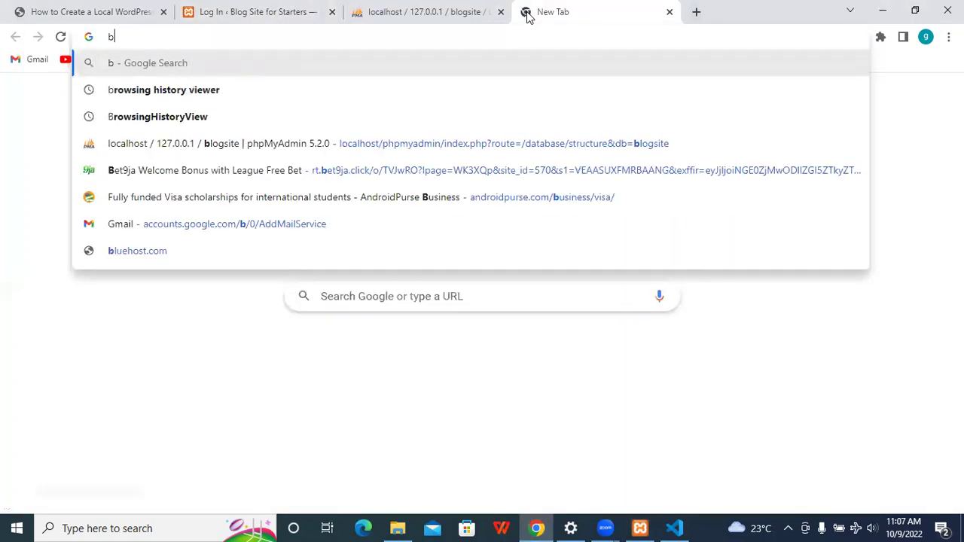
text(localhost.)
key(BackSpace)
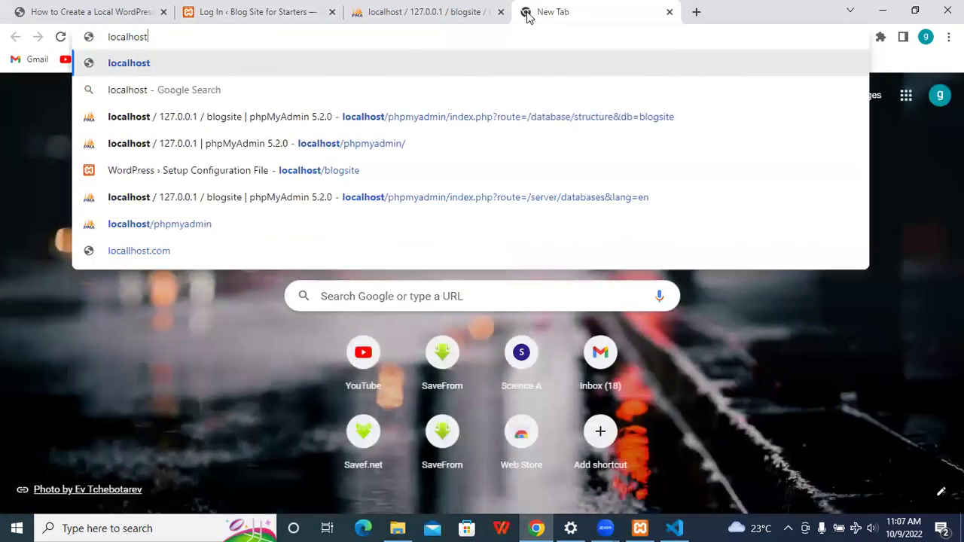
text(/blogiste)
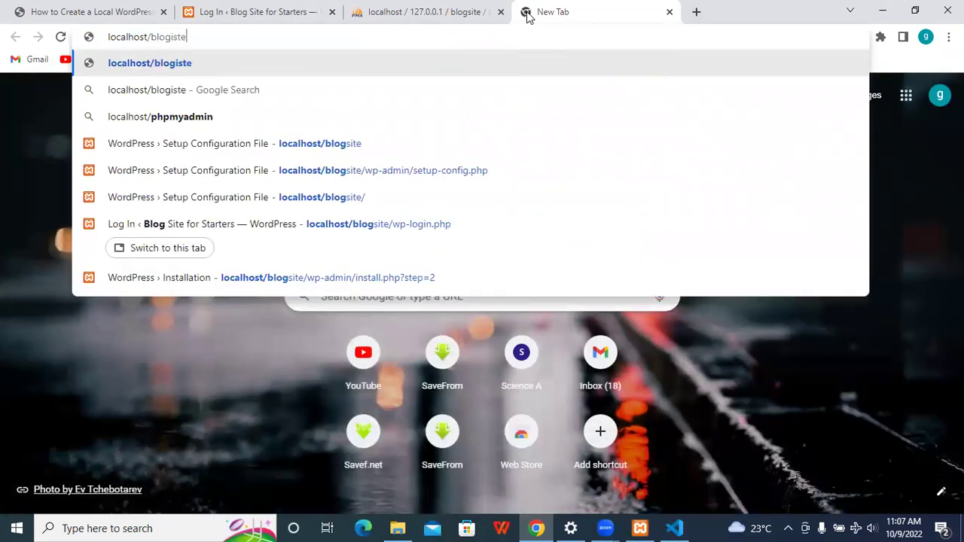
key(Return)
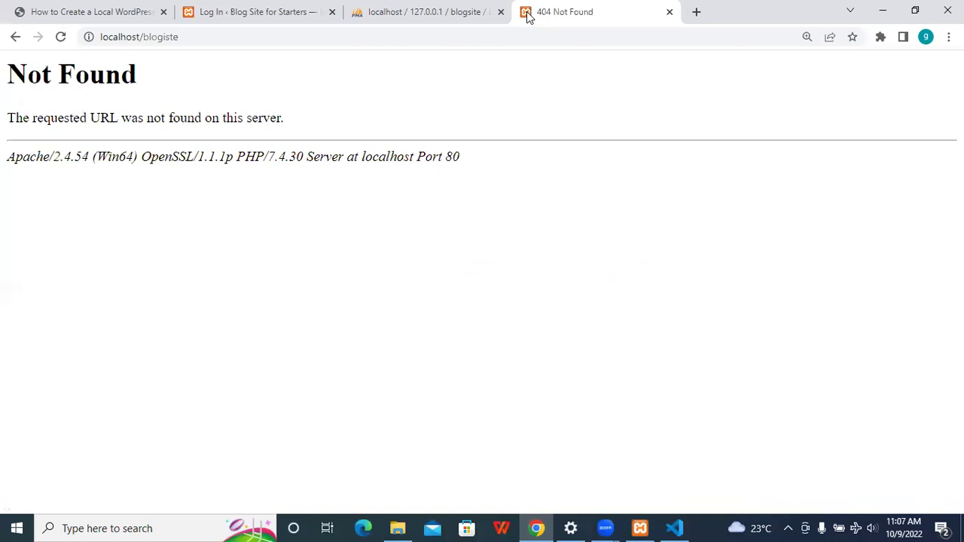
- Correct the address to localhost/blogsite and scroll through the front page
click(528, 30)
click(529, 30)
key(BackSpace)
key(BackSpace)
key(BackSpace)
key(BackSpace)
text(s)
key(BackSpace)
text(site)
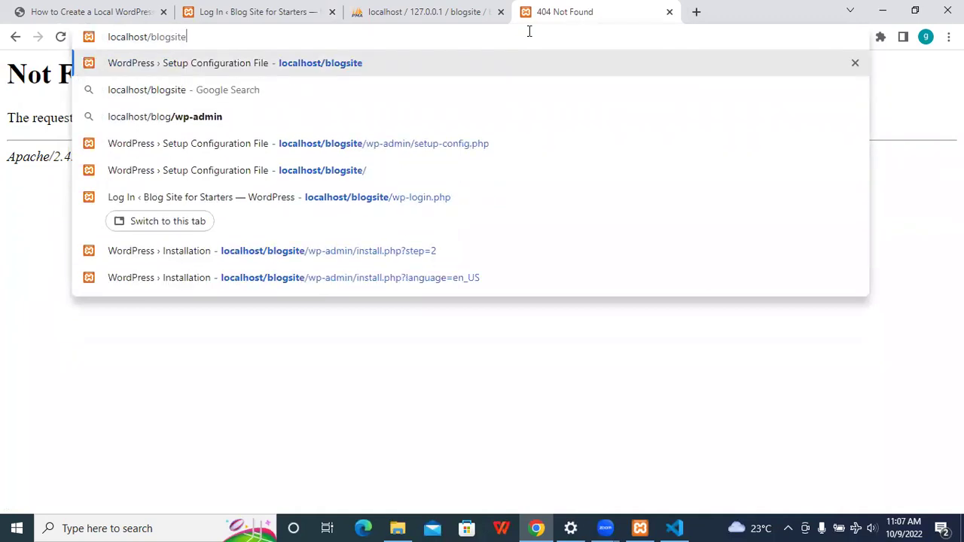
key(Return)
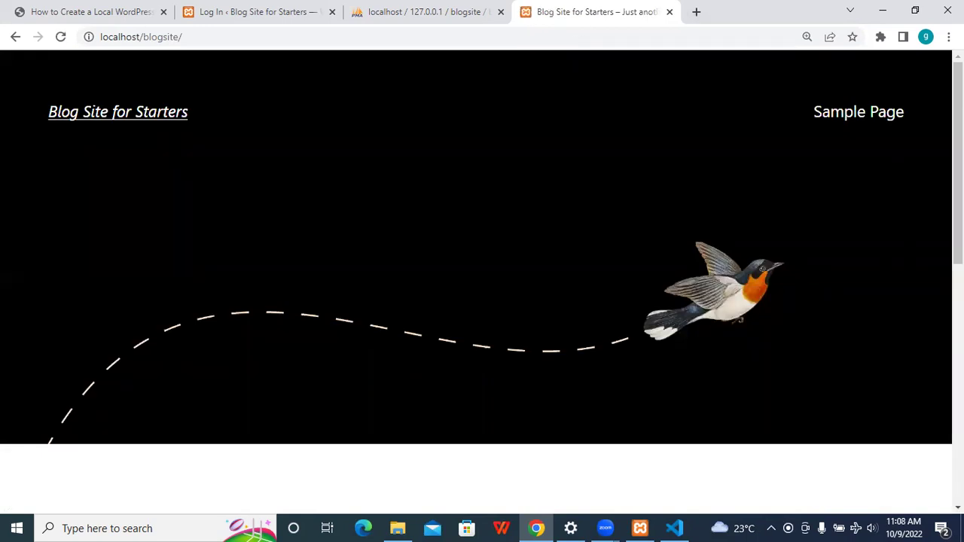
scroll(482, 302, down, 10)
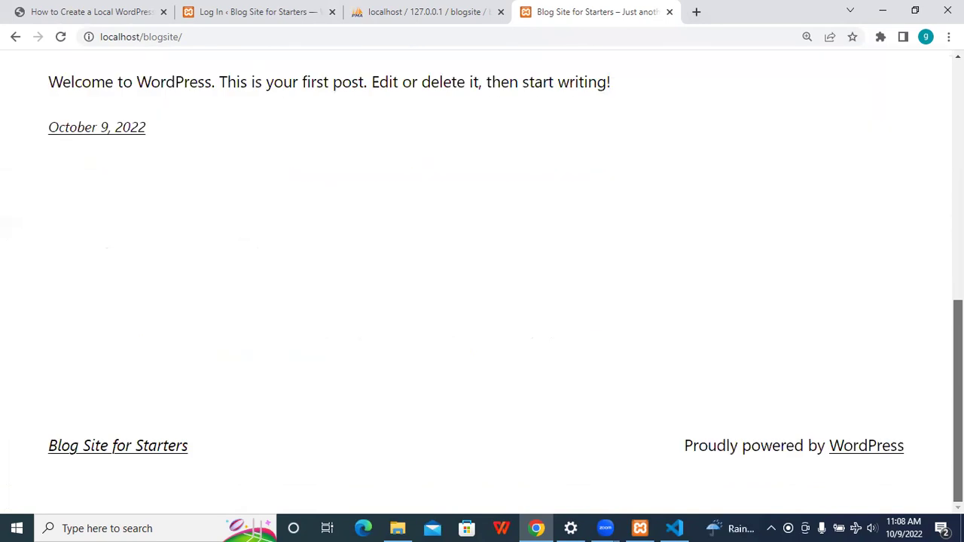
scroll(482, 301, up, 10)
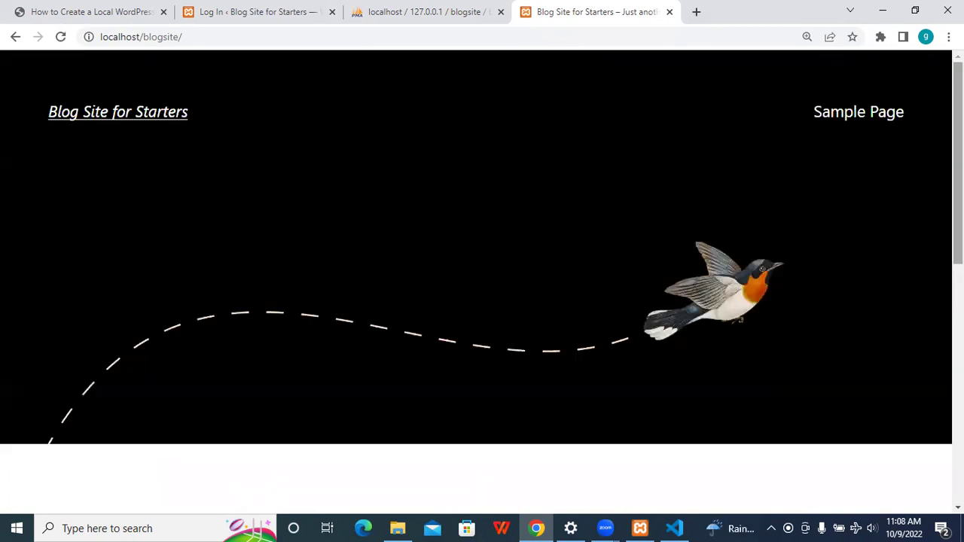
- Append wp-admin to the site URL to reach the admin login page
click(650, 43)
click(650, 43)
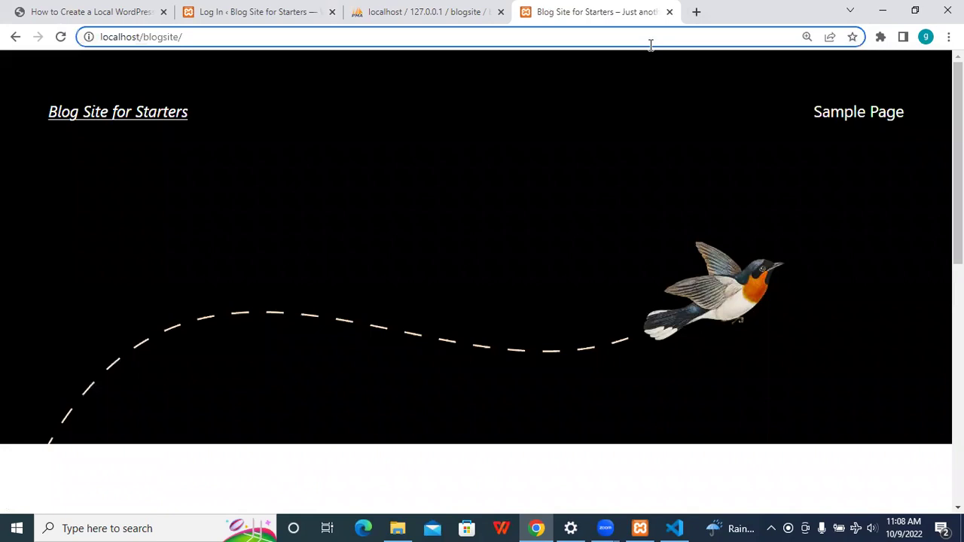
text(wp0-a)
key(BackSpace)
key(BackSpace)
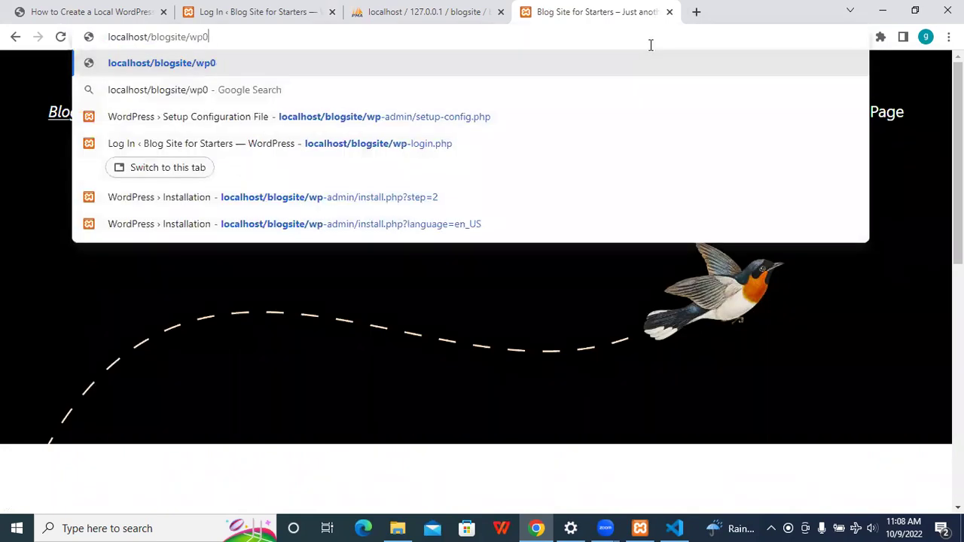
key(BackSpace)
text(-)
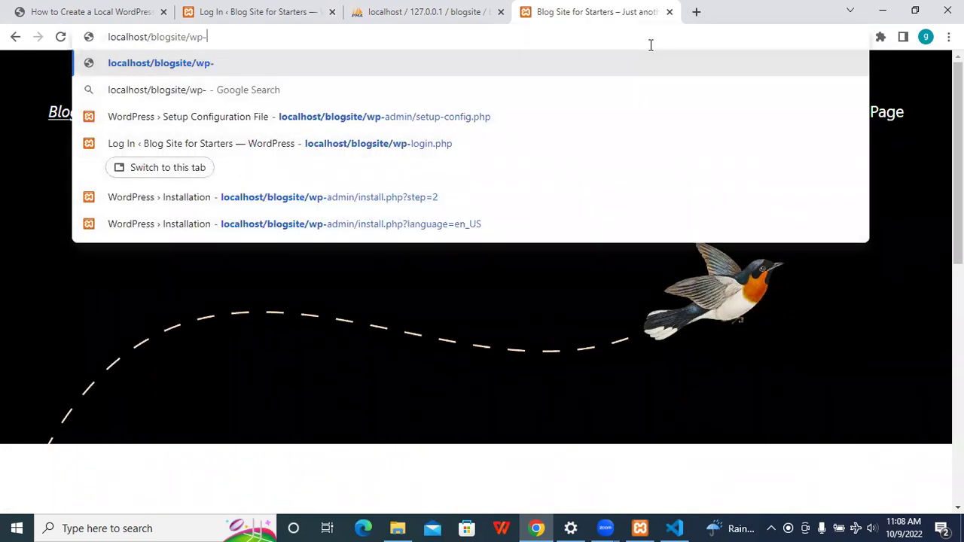
text(admin)
key(Return)
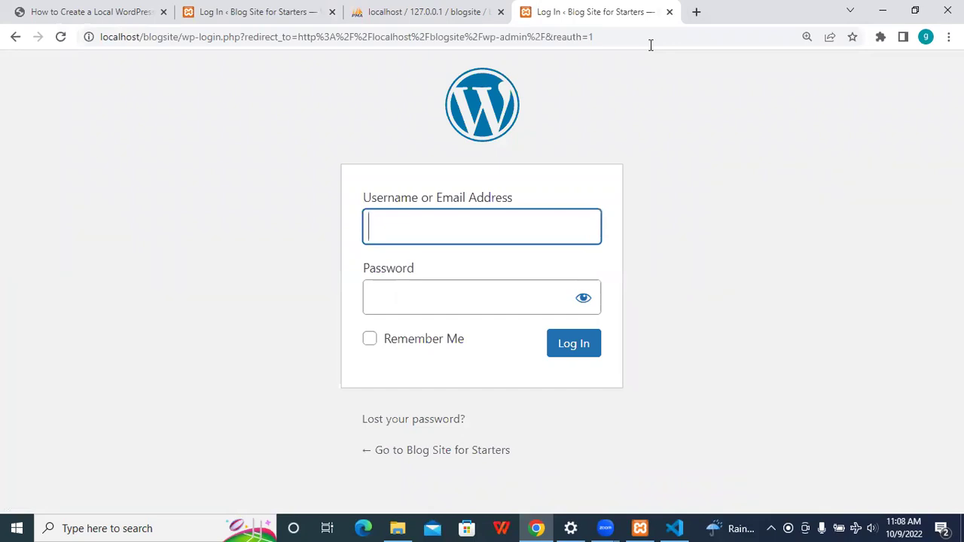
- Sign in with the admin username and password
text(blog)
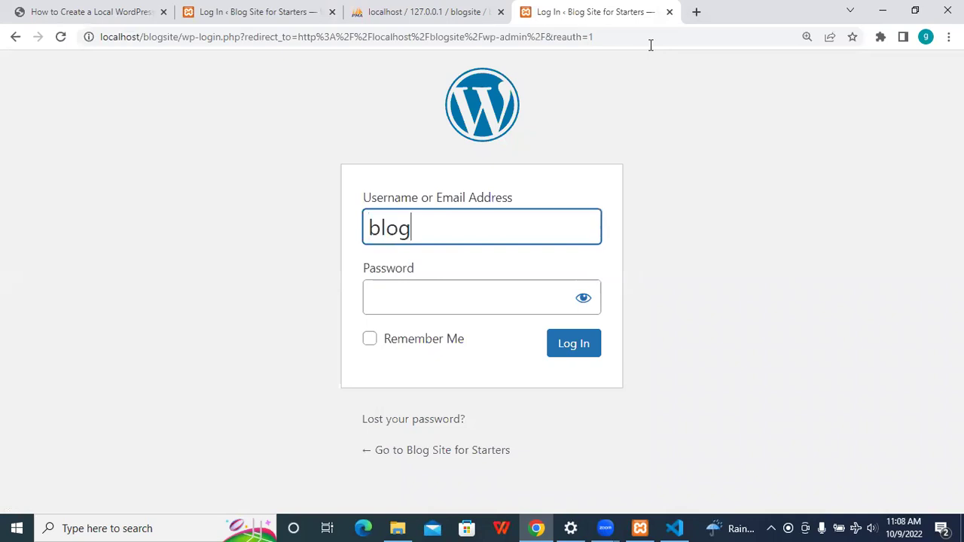
text(sitepro)
click(471, 313)
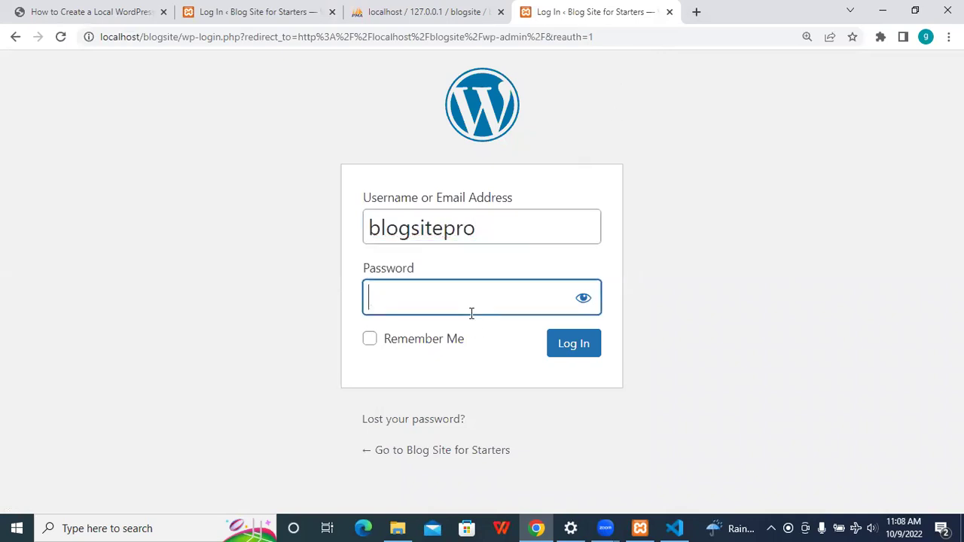
text(pass)
key(BackSpace)
key(BackSpace)
key(BackSpace)
key(BackSpace)
text(password123)
key(Return)
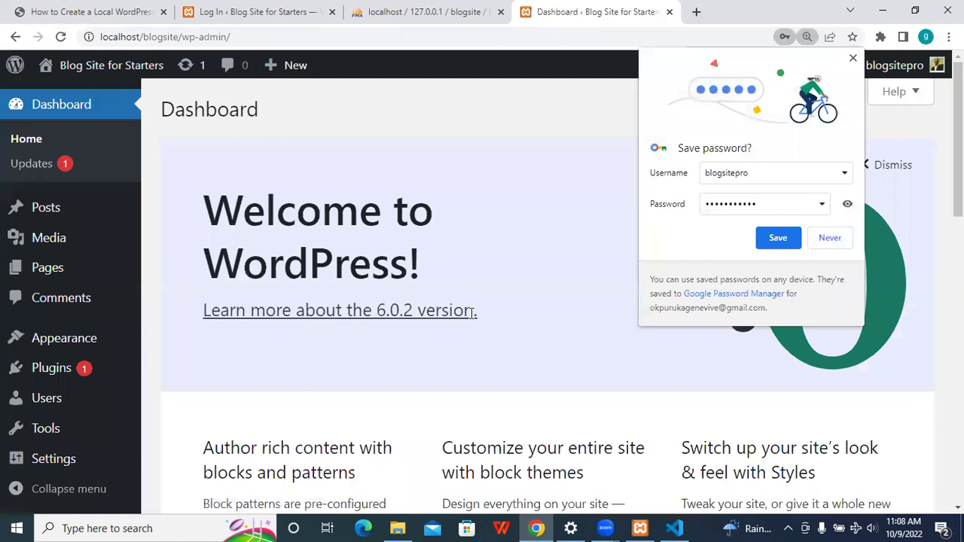
- Zoom the dashboard out and close Chrome's save-password bubble
key(ctrl+minus)
key(ctrl+minus)
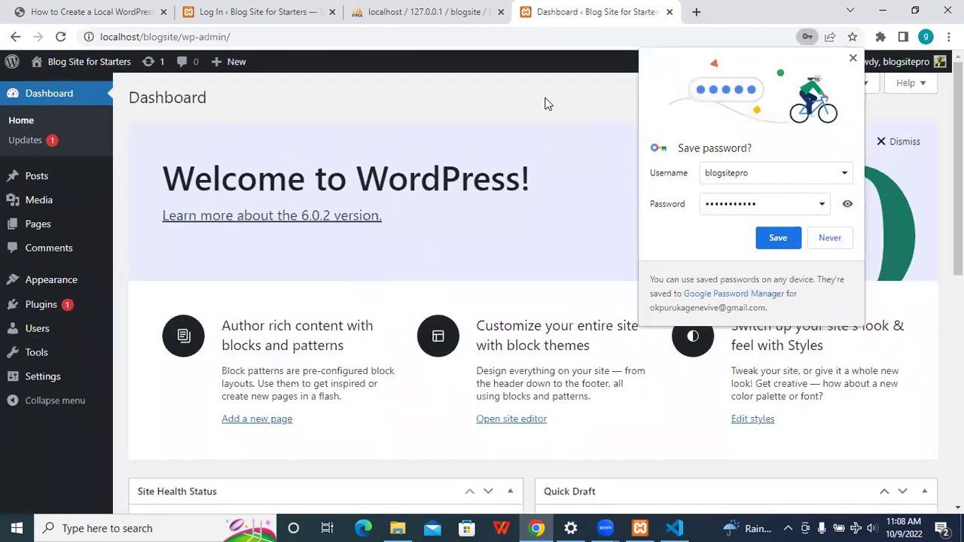
click(853, 58)
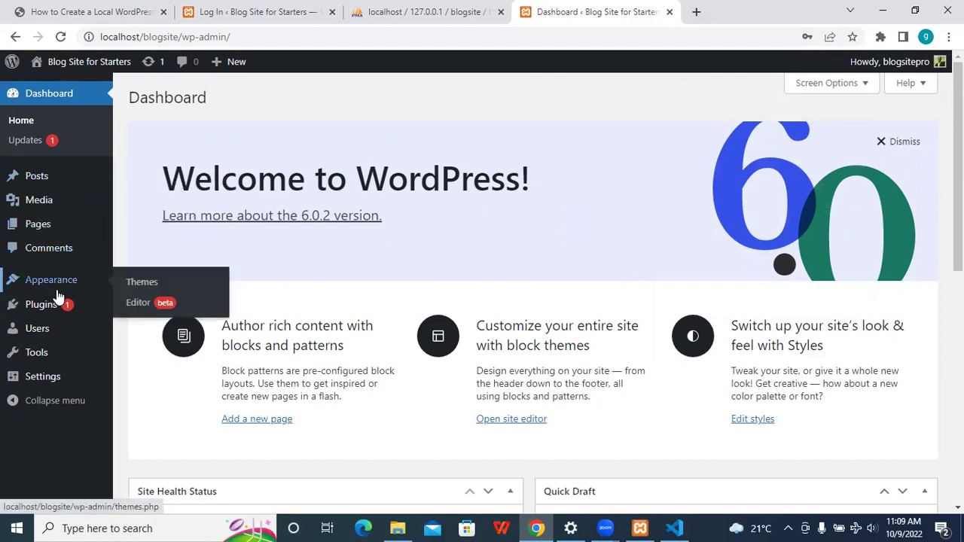
mouse_move(46, 353)
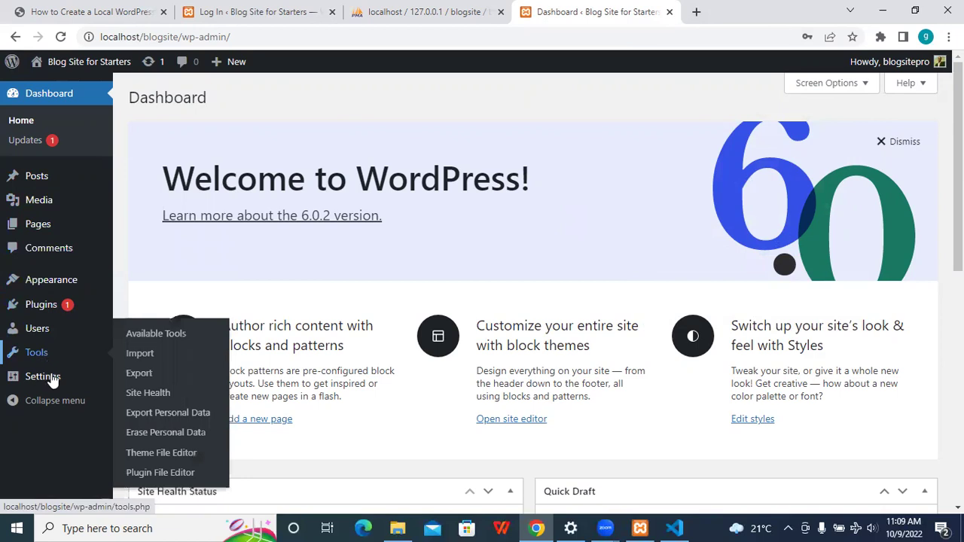